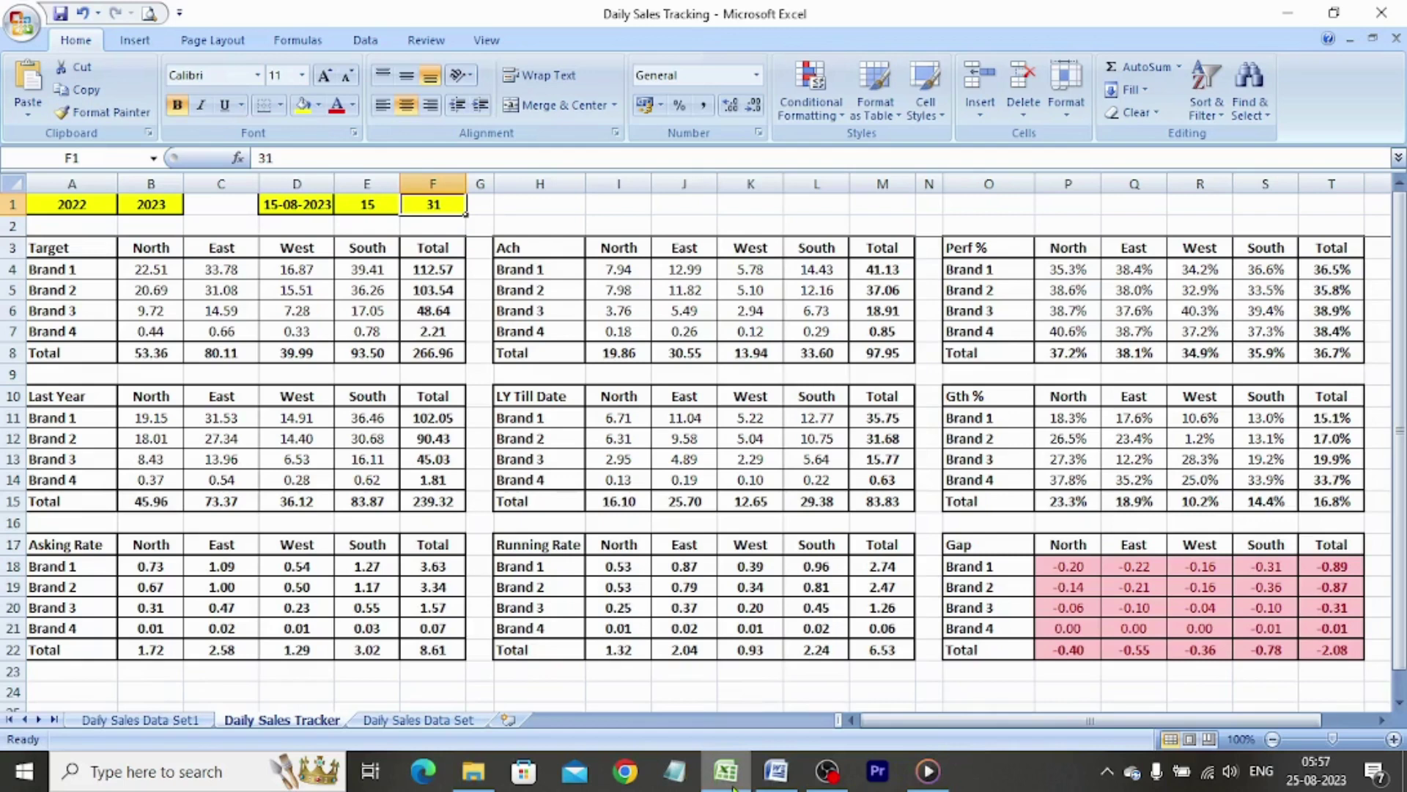
Review the Target table totals, the 2022/2023 year cells and the day values in E1 and F1
key("Down")
key("Down")
key("Down")
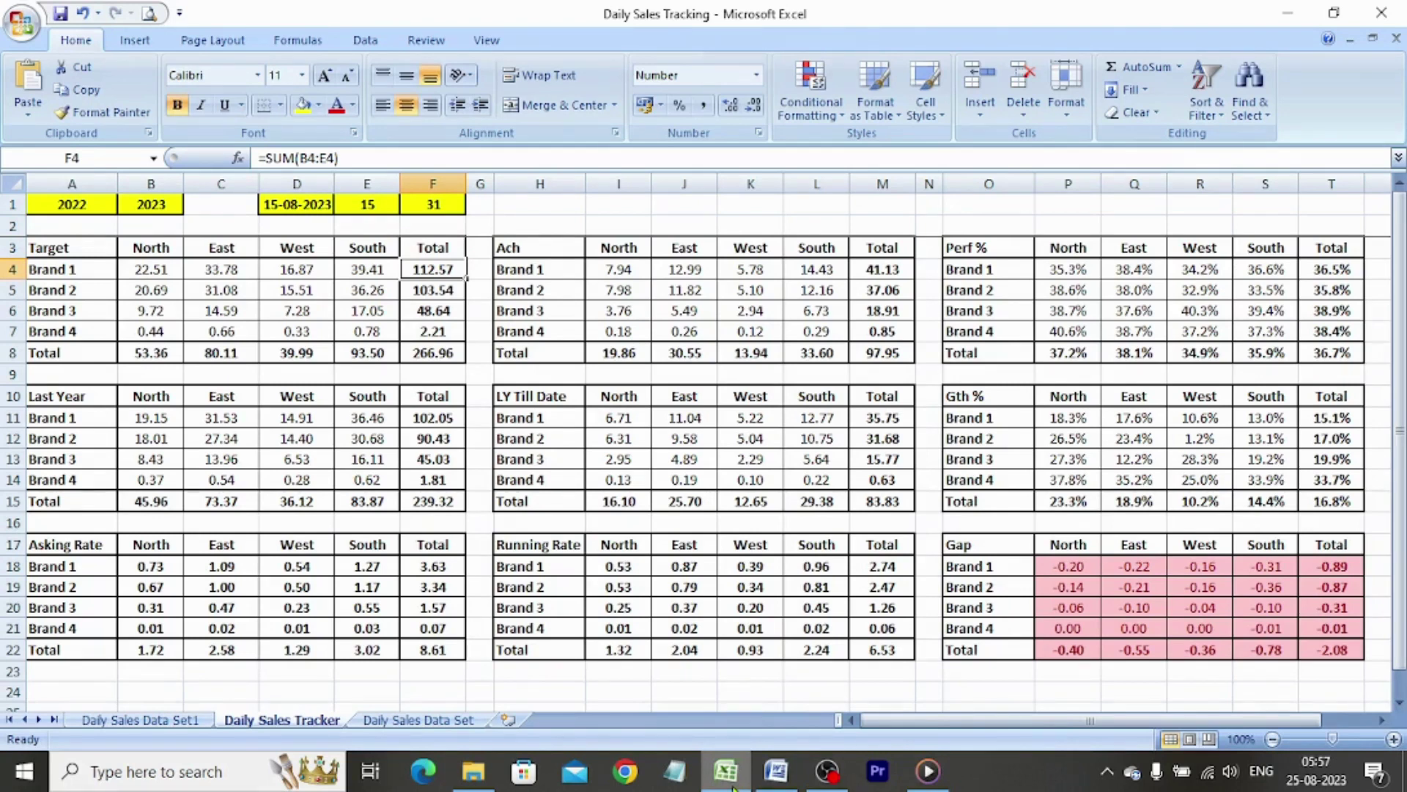
key("Up")
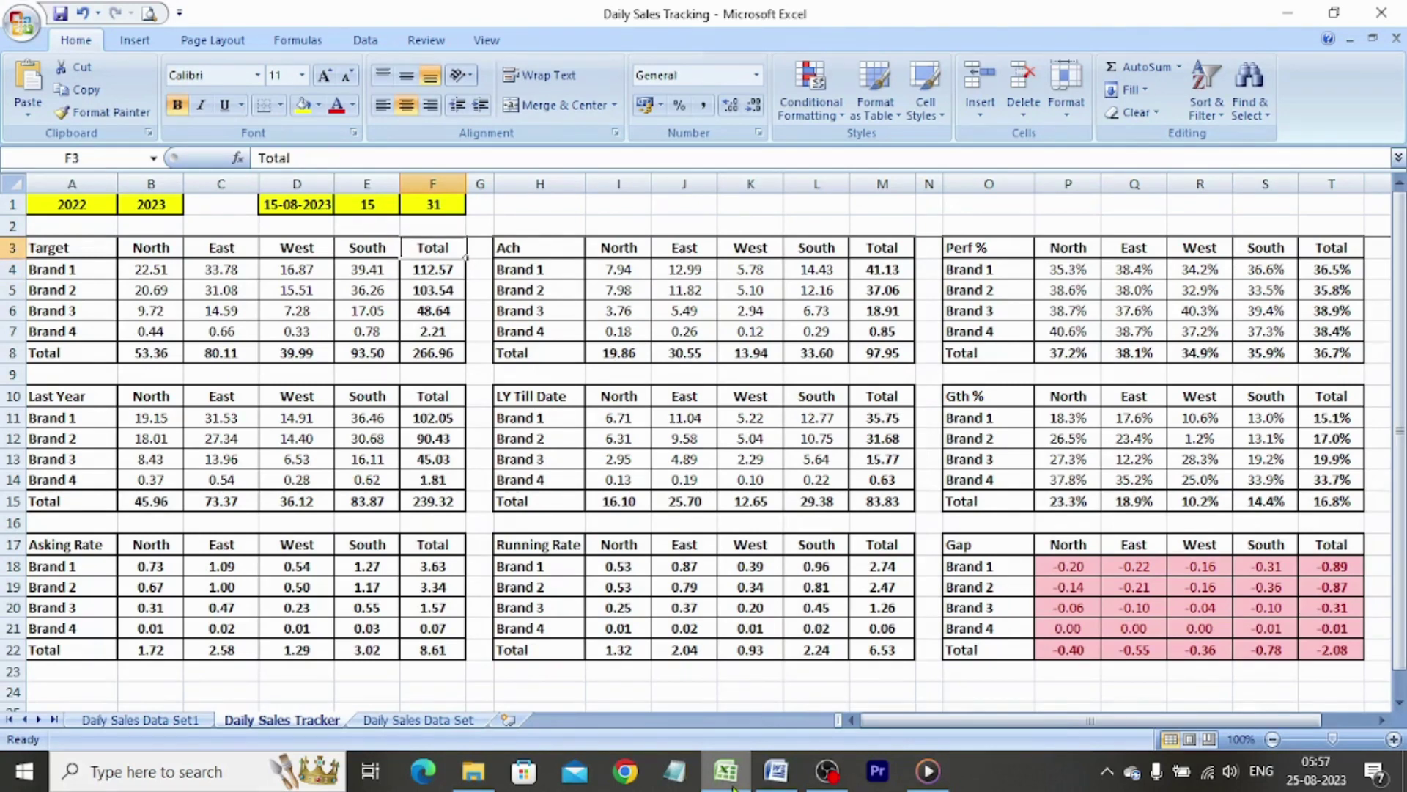
key("Home")
key("Up")
key("Up")
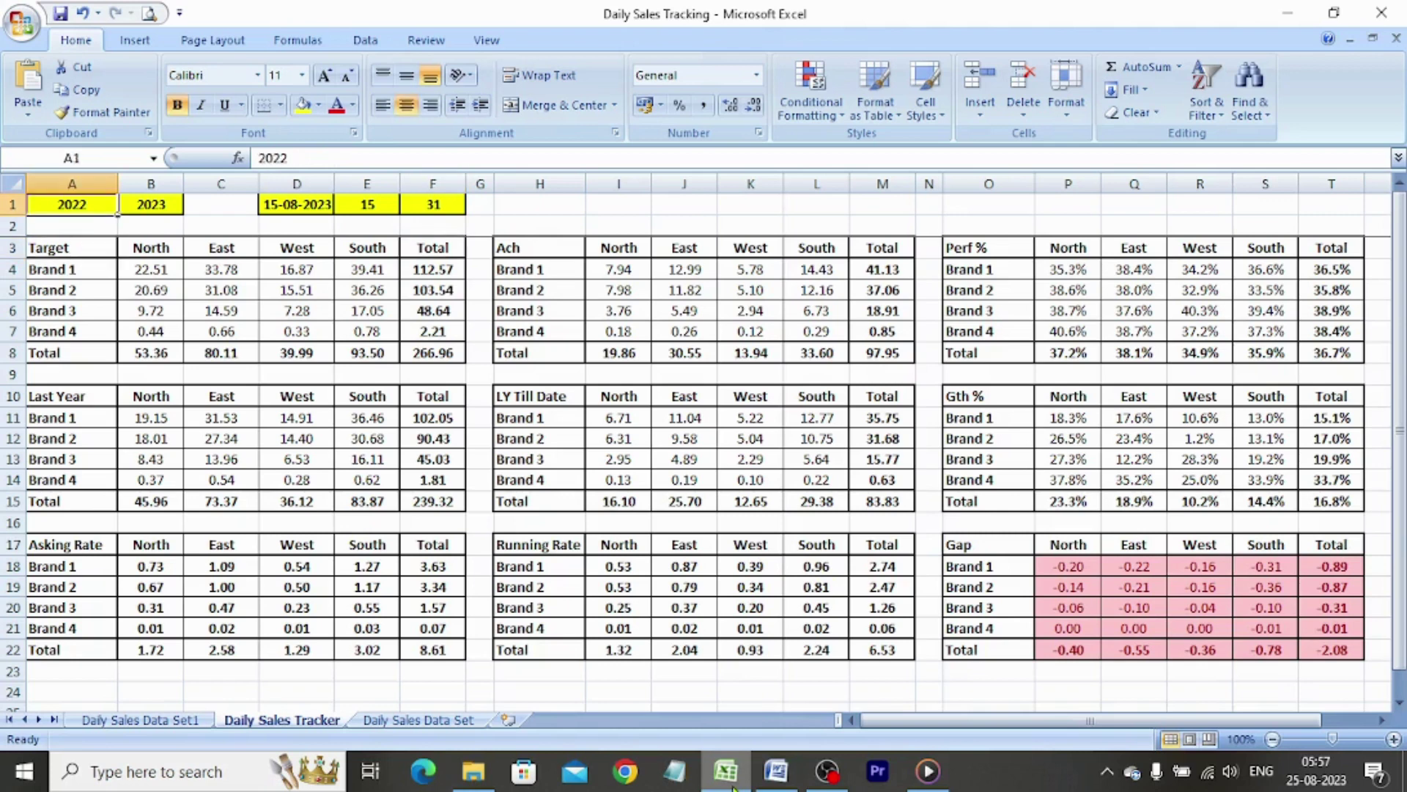
key("Right")
key("Right")
key("Right")
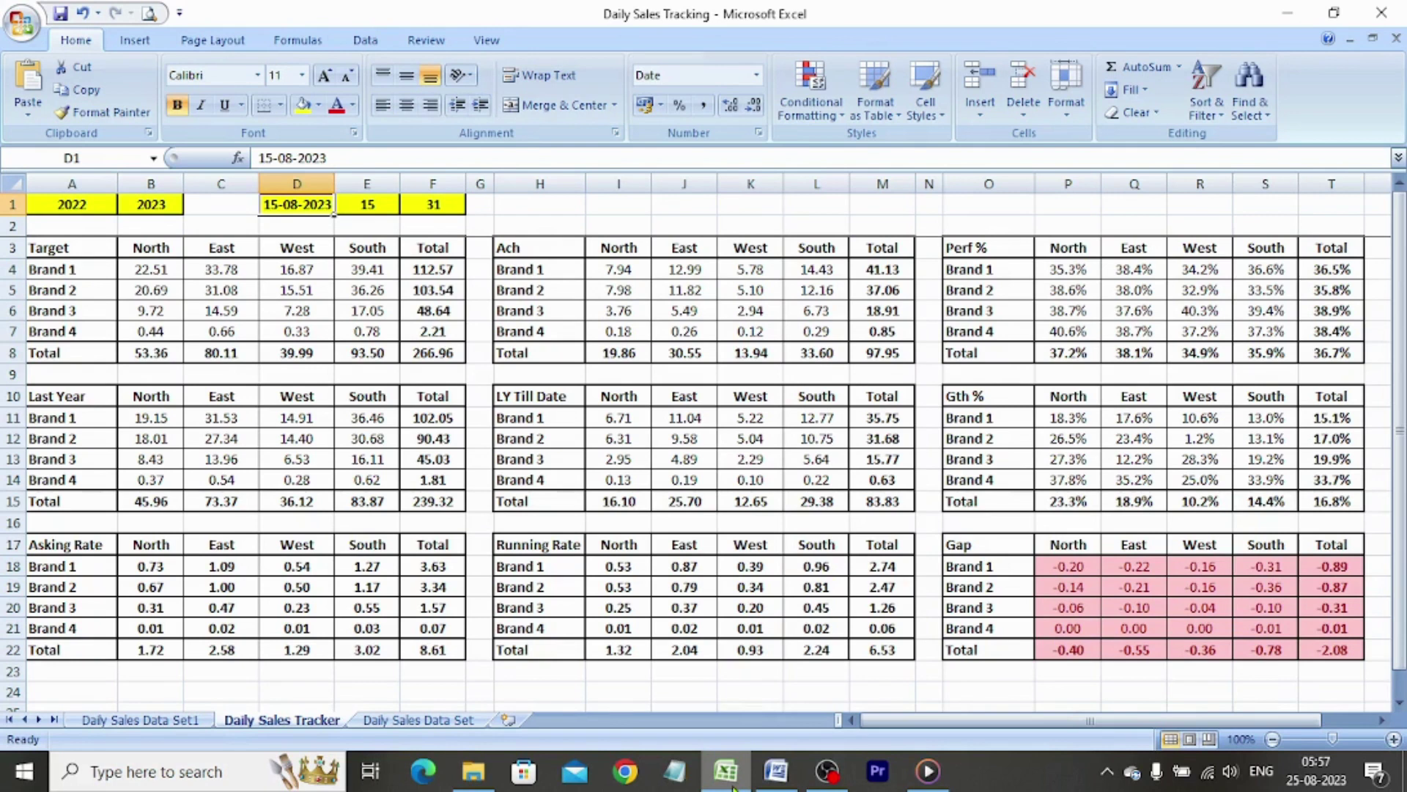
key("Right")
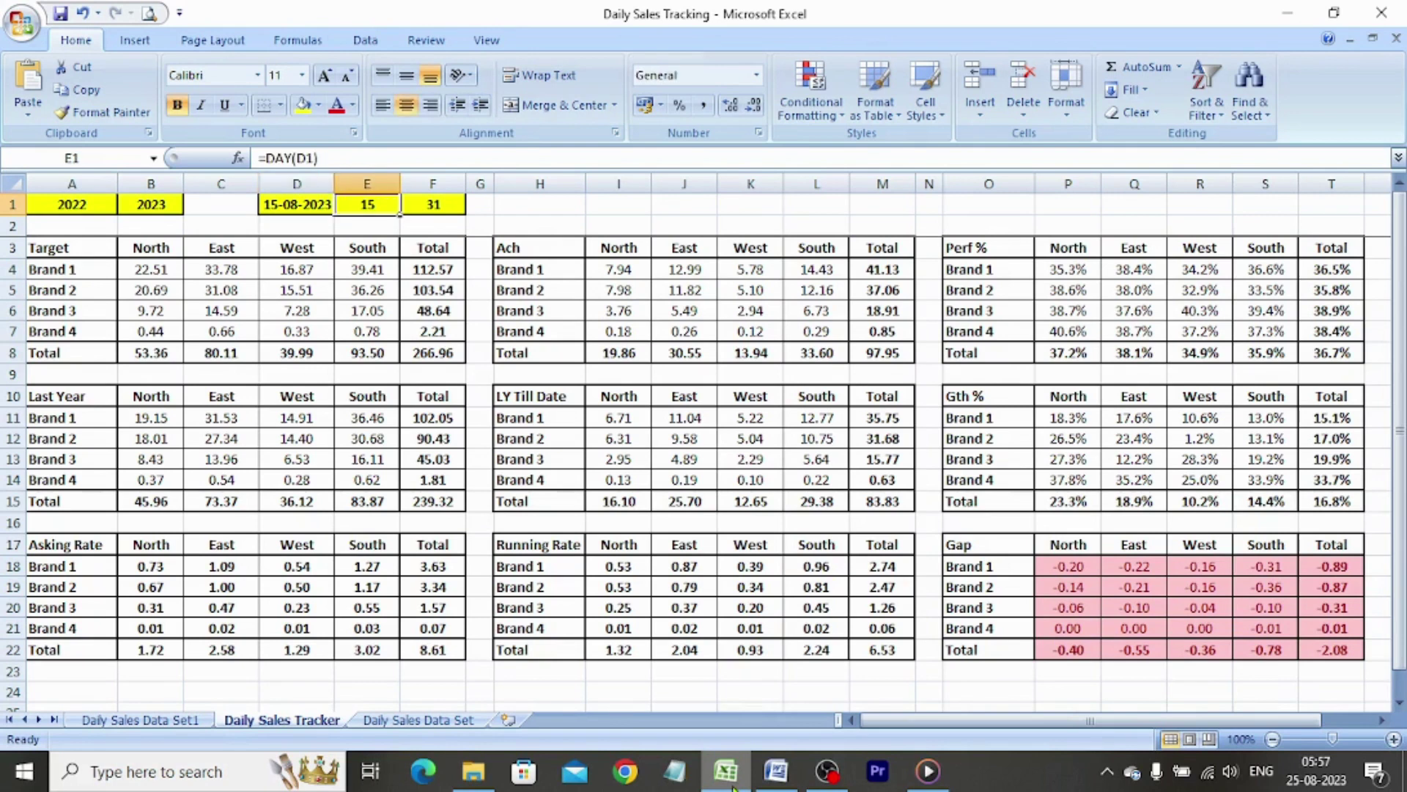
key("Right")
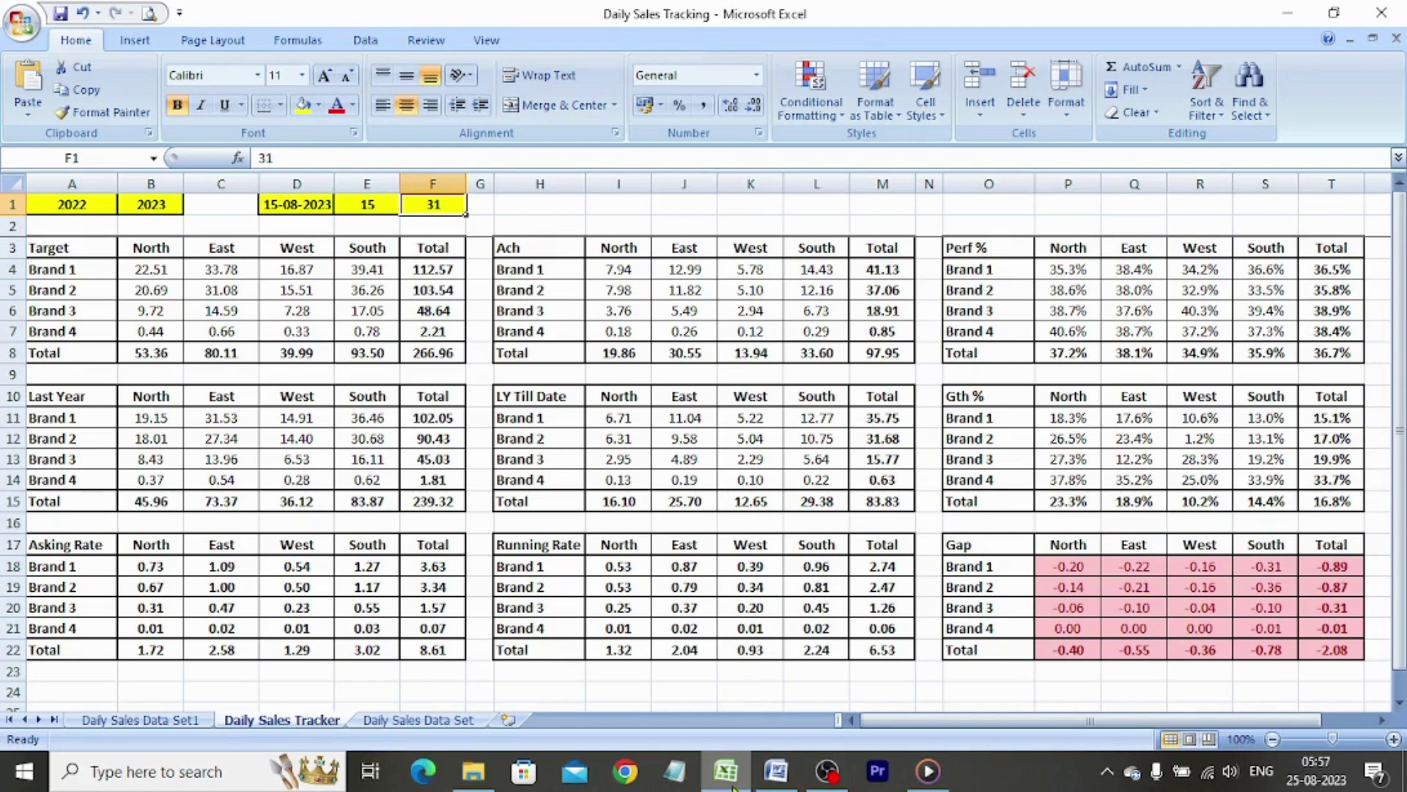
key("ctrl+Down")
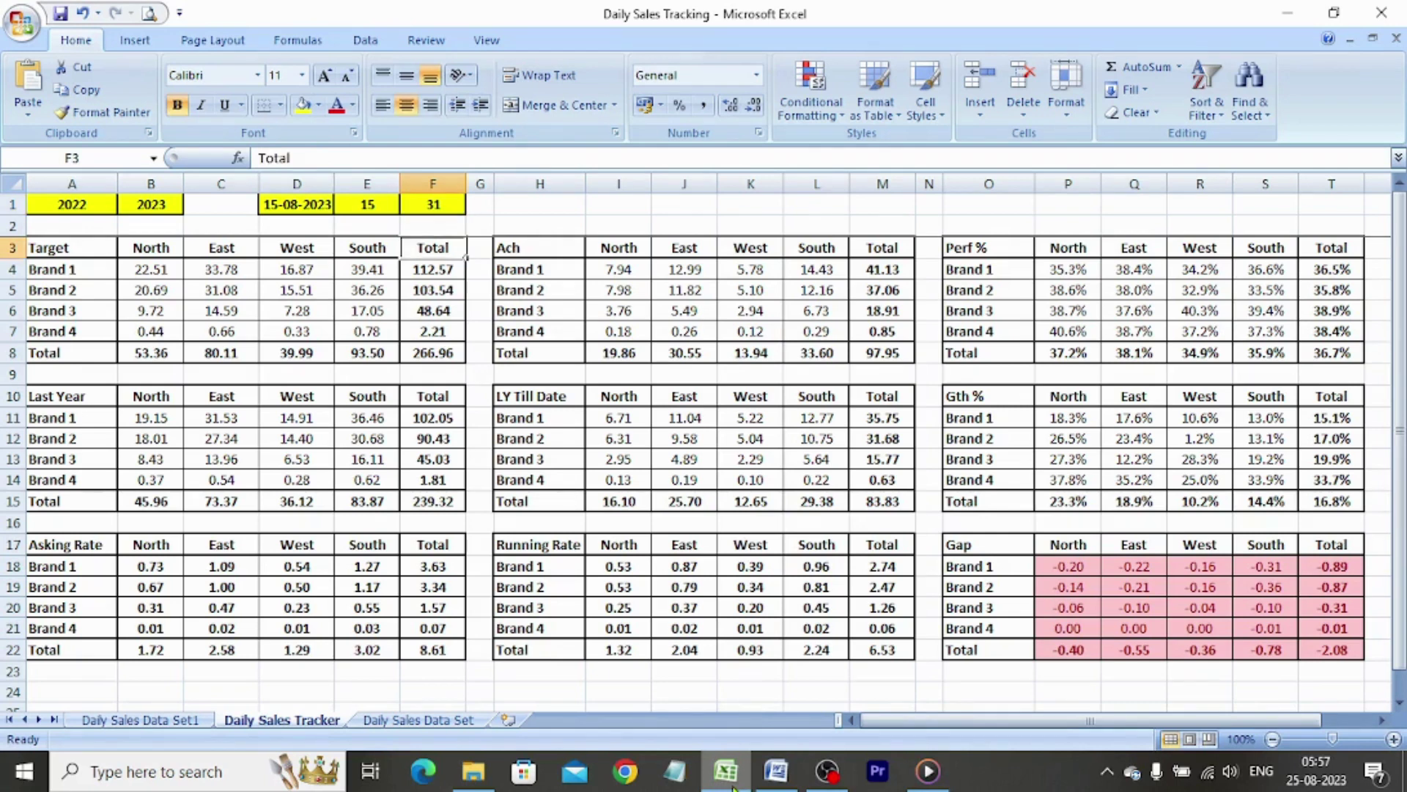
key("ctrl+Left")
key("ctrl+Right")
key("ctrl+Right")
key("ctrl+Right")
key("ctrl+Right")
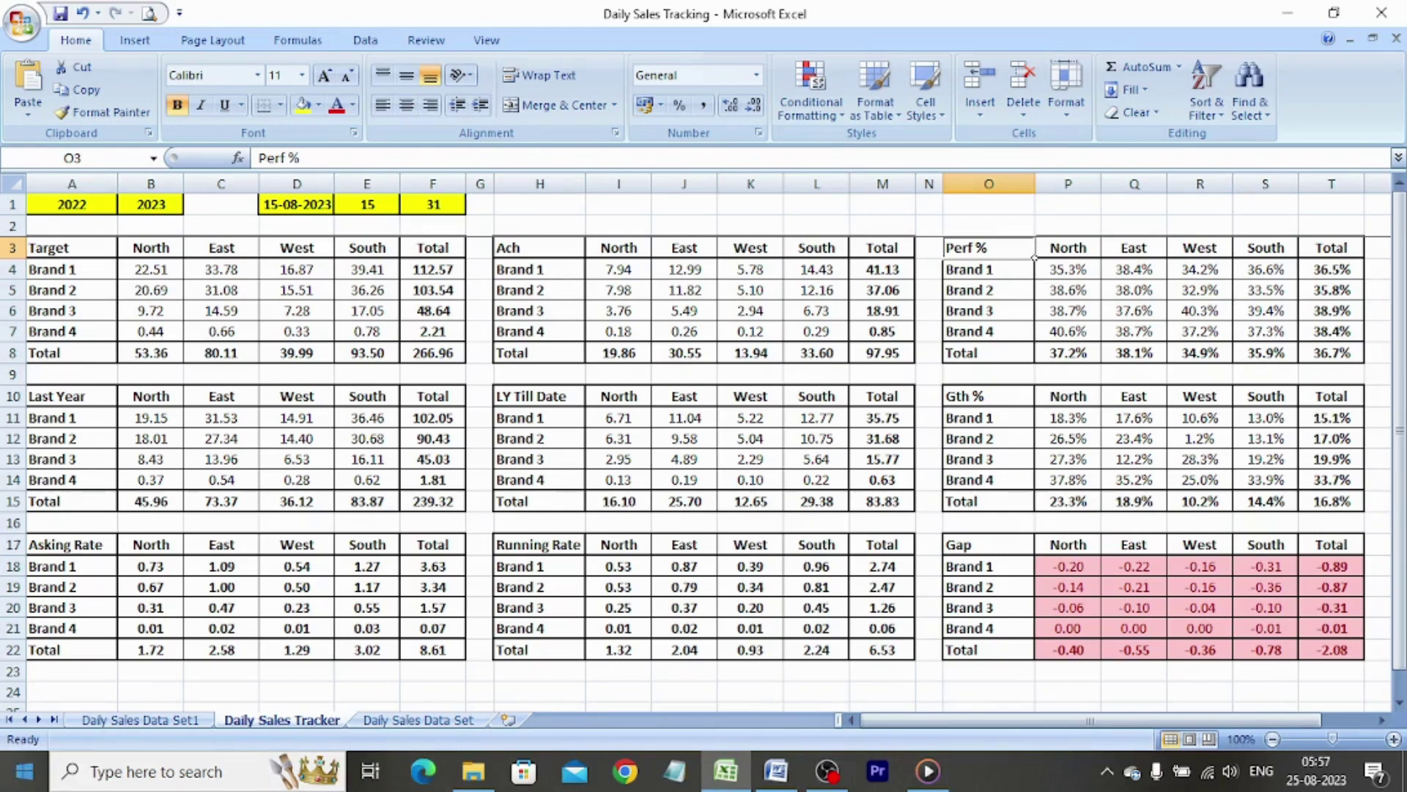
Inspect the Gth % and Gap formulas for Brand 1 North
left_click(71, 402)
key("ctrl+Right")
key("ctrl+Right")
key("ctrl+Right")
key("ctrl+Right")
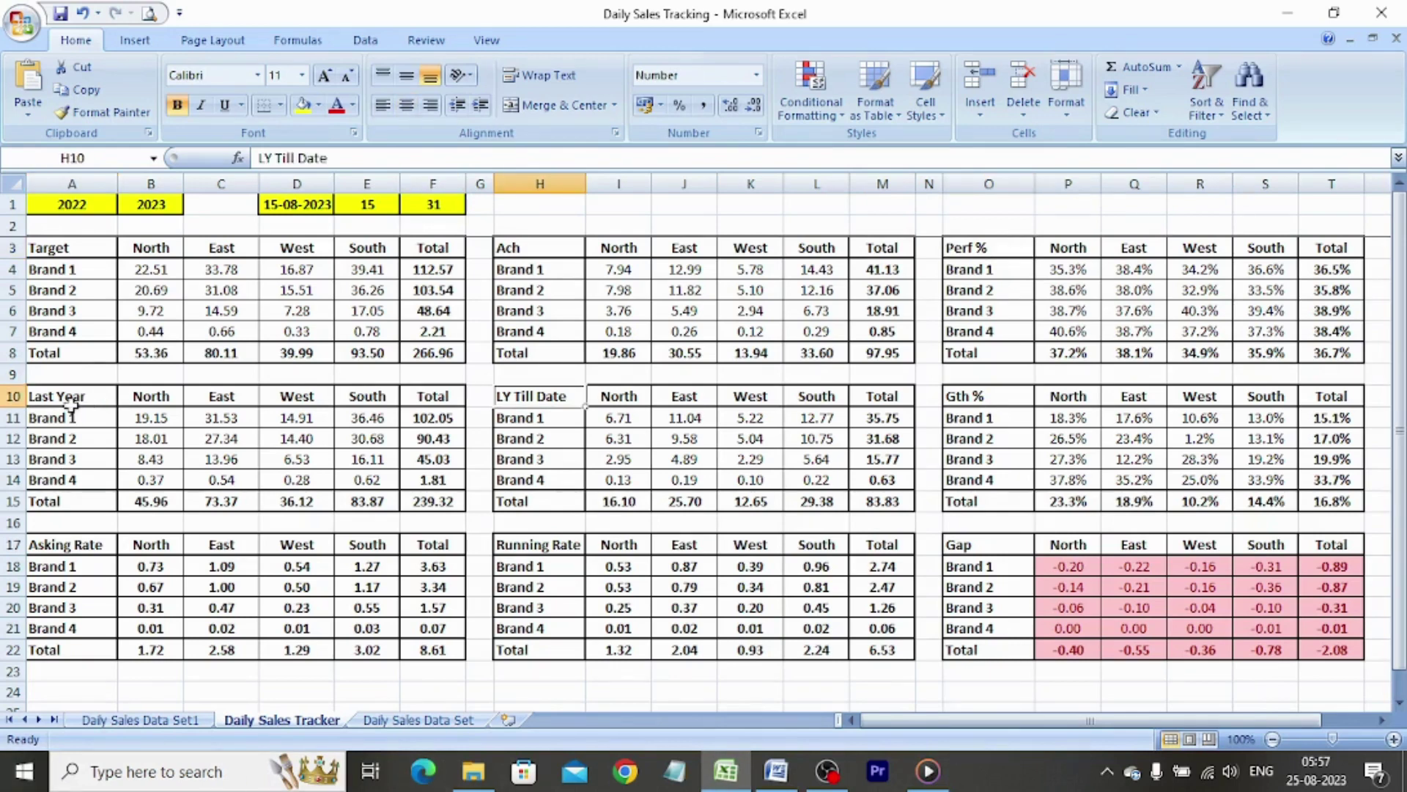
key("Down")
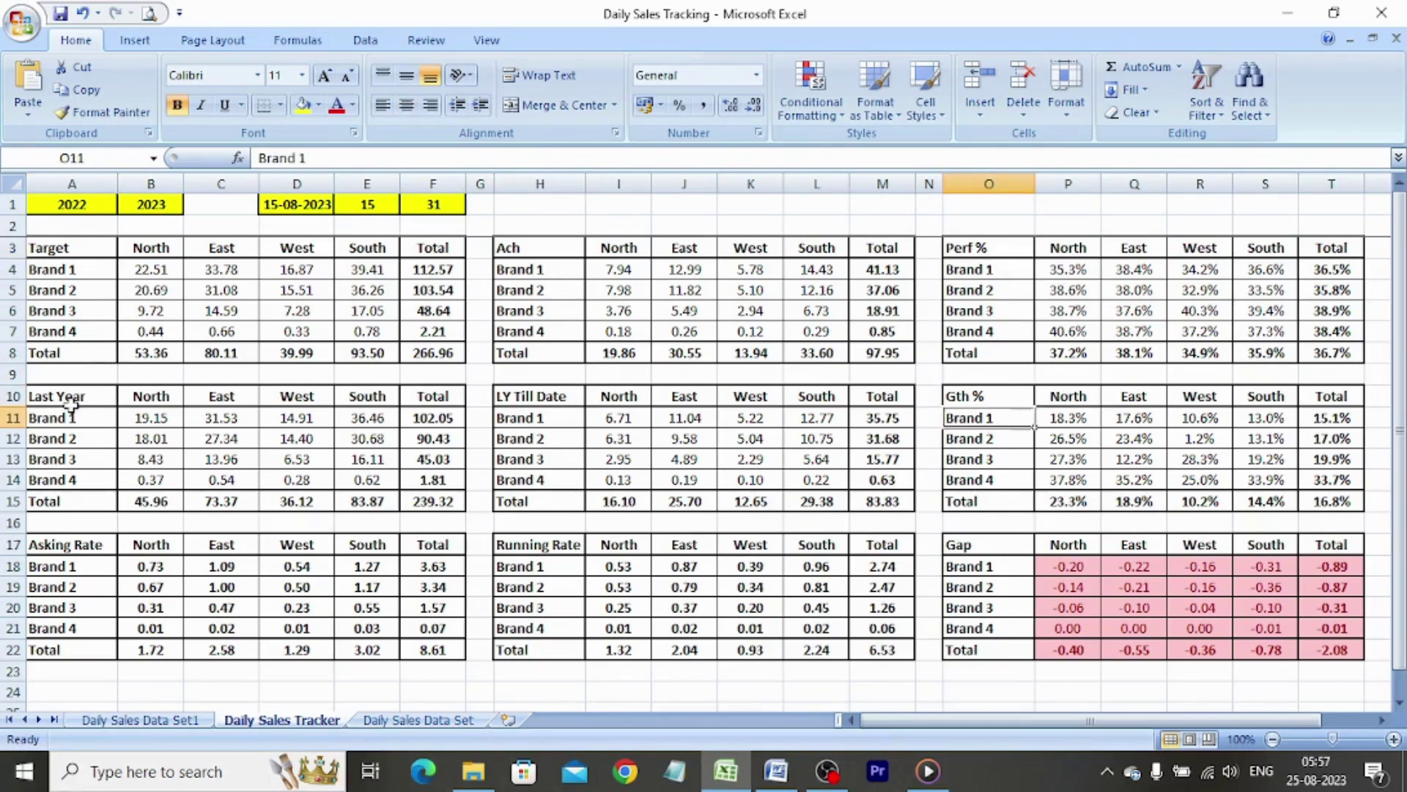
key("Right")
key("ctrl+Down")
key("ctrl+Down")
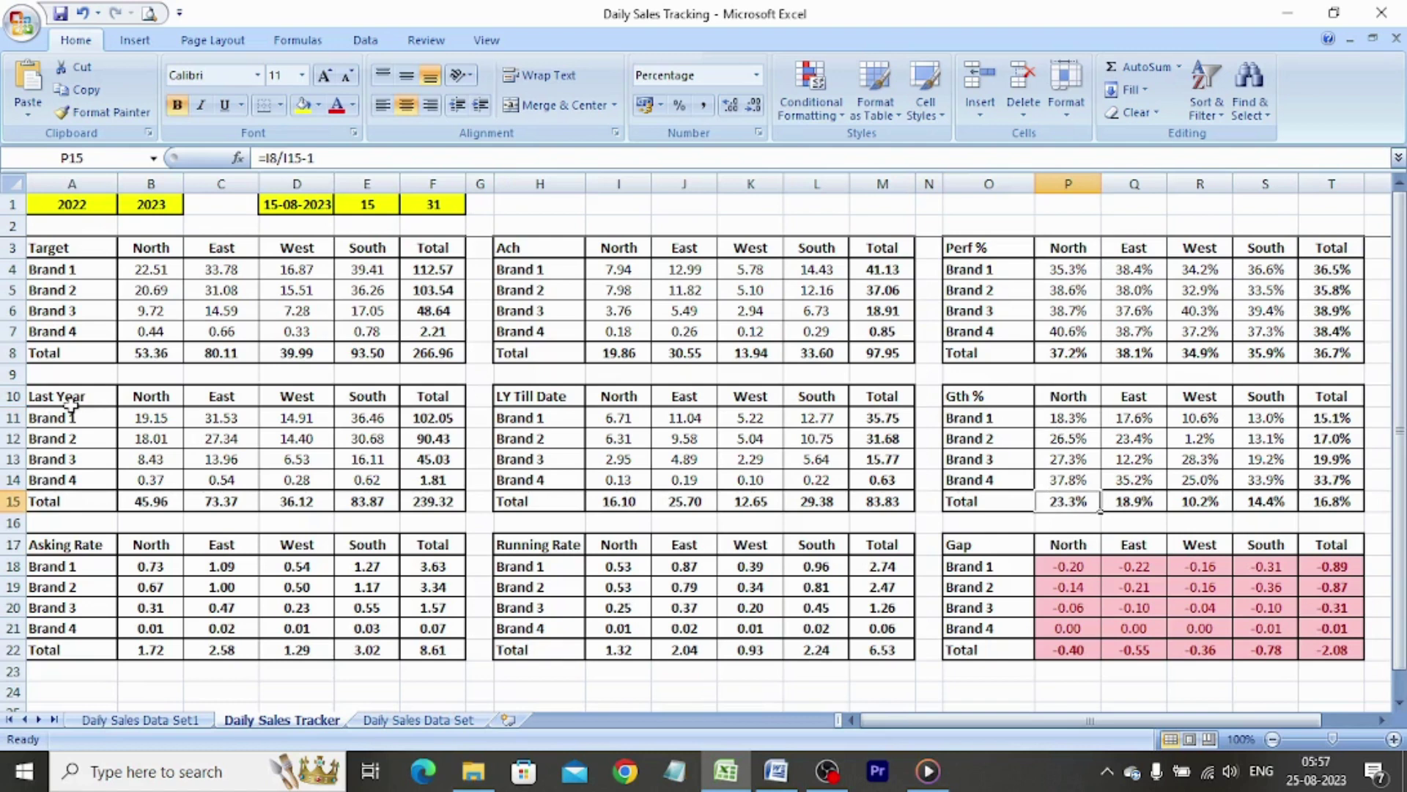
key("ctrl+Left")
key("ctrl+Left")
key("ctrl+Left")
key("ctrl+Left")
key("ctrl+Left")
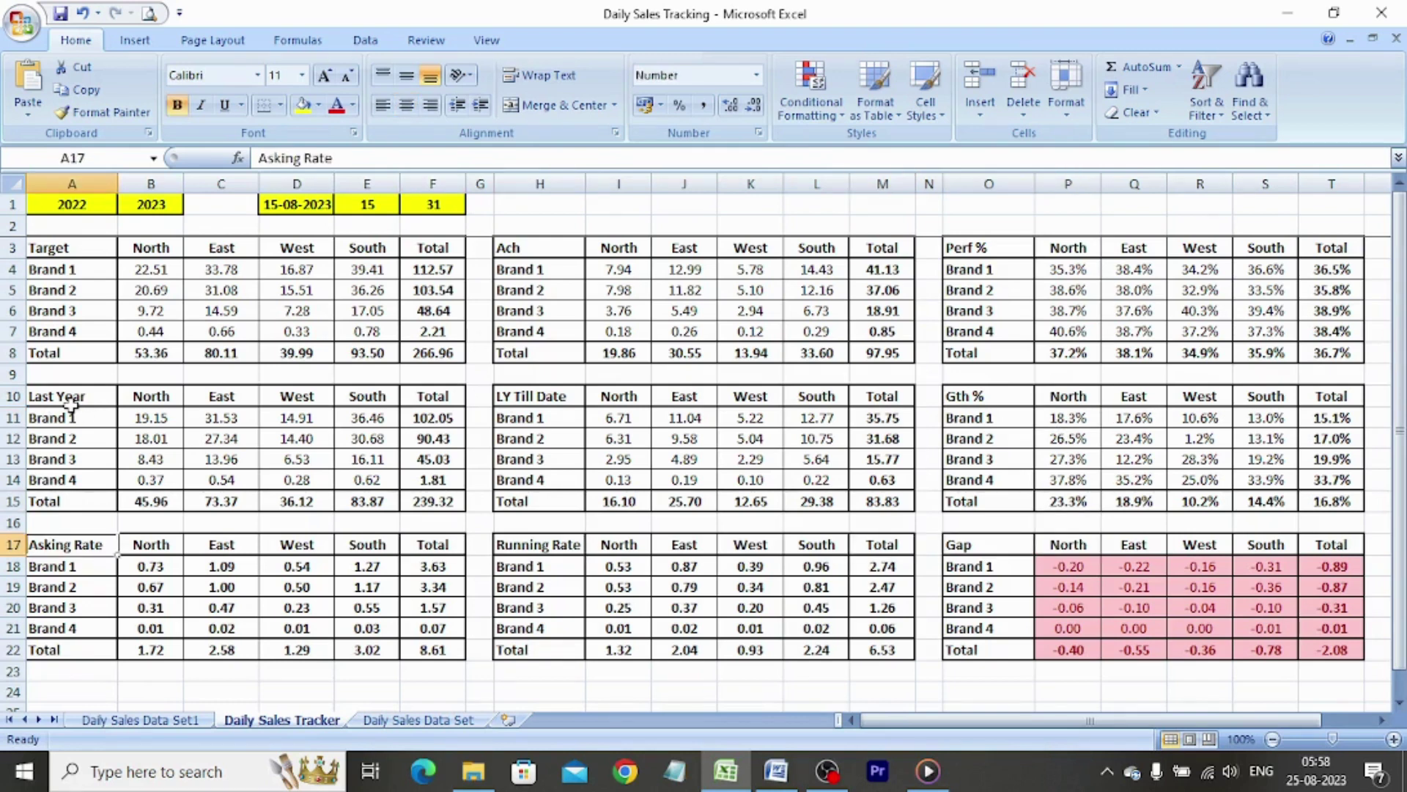
key("ctrl+Right")
key("ctrl+Right")
key("ctrl+Right")
key("ctrl+Right")
key("Down")
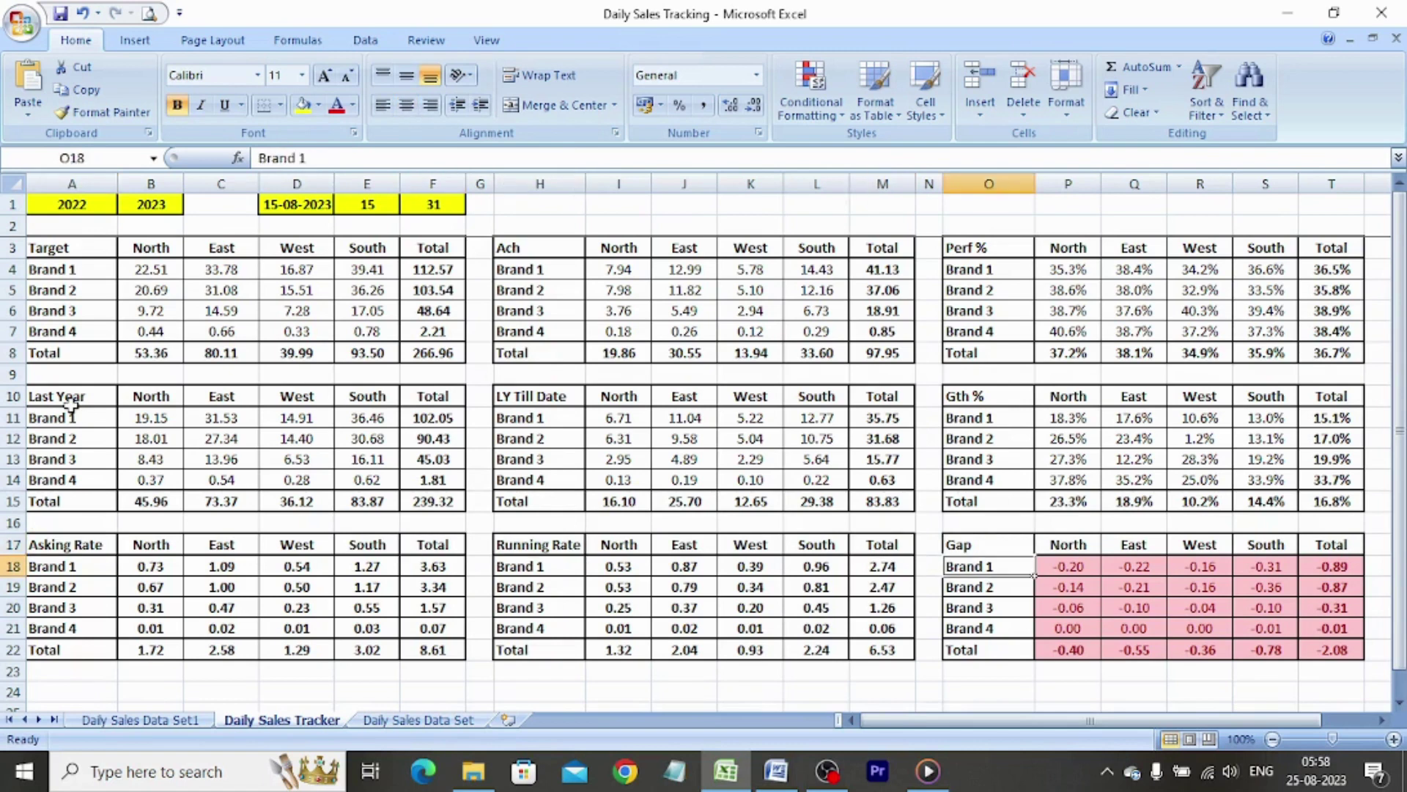
key("Right")
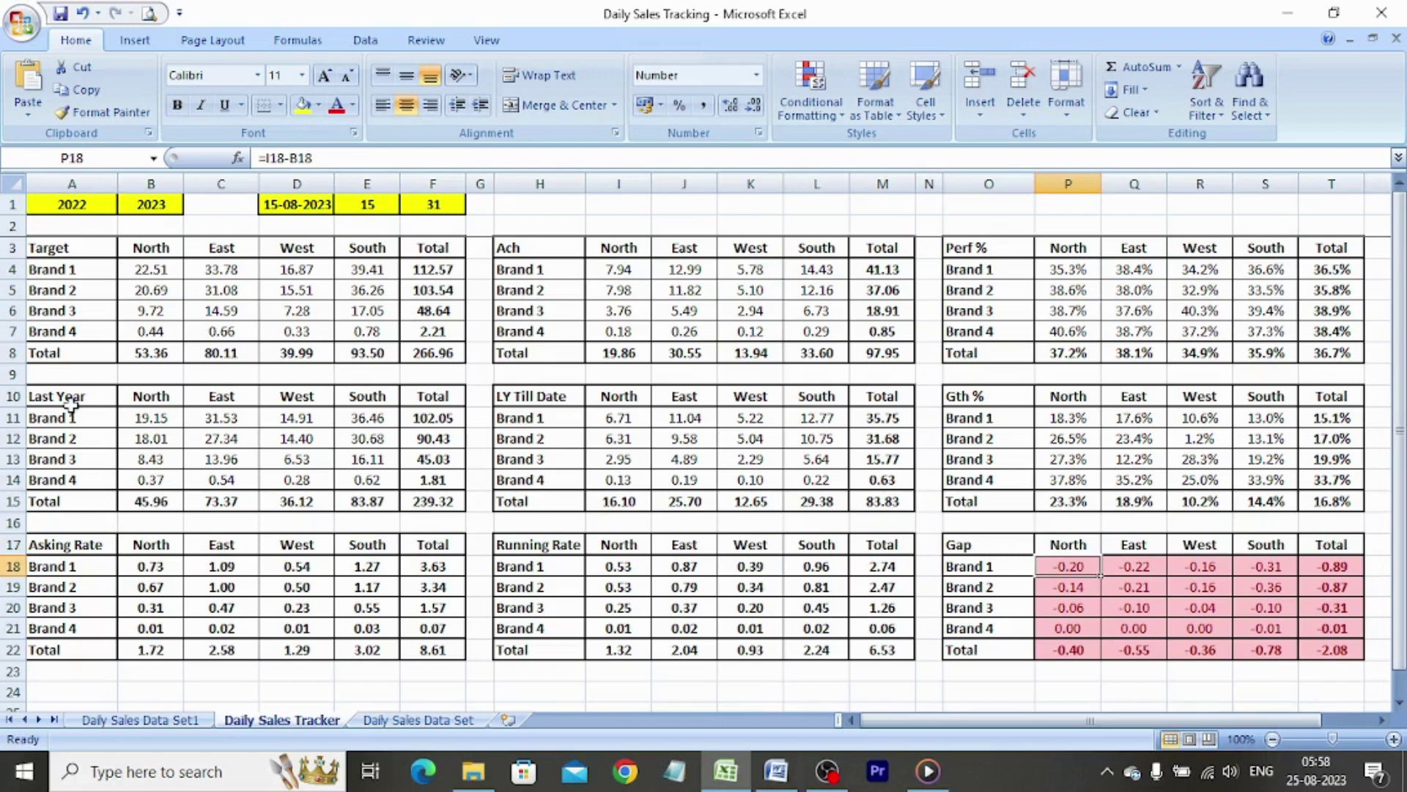
Select the Target and Last Year tables (A3:D15), then go to the Daily Sales Data Set sheet
left_click(74, 249)
key("shift+Down")
key("shift+Down")
key("shift+Down")
key("shift+Down")
key("shift+Down")
key("shift+Down")
key("shift+Down")
key("shift+Down")
key("shift+Down")
key("shift+Down")
key("shift+Down")
key("shift+Down")
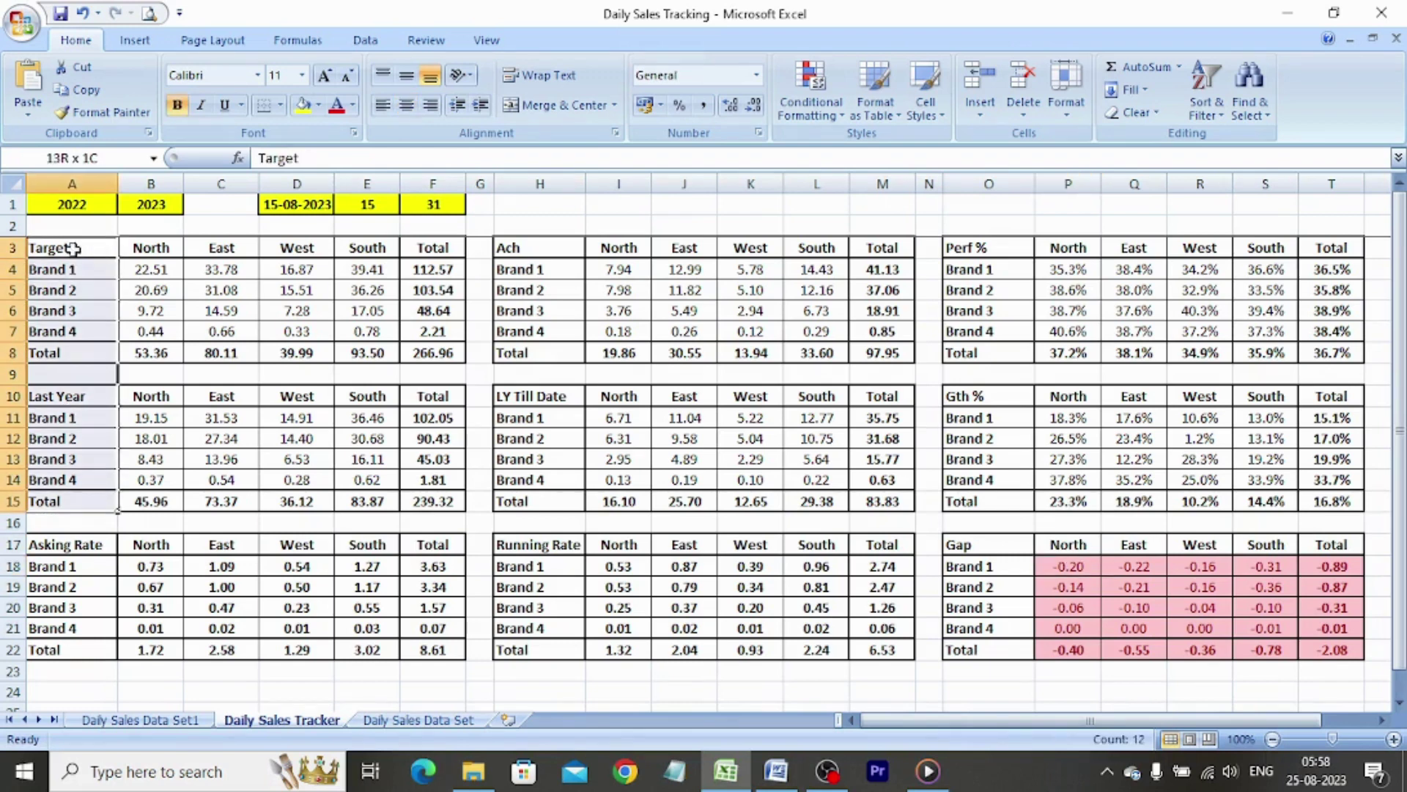
key("shift+Right")
key("shift+Right")
key("shift+Right")
key("shift+Right")
key("shift+Right")
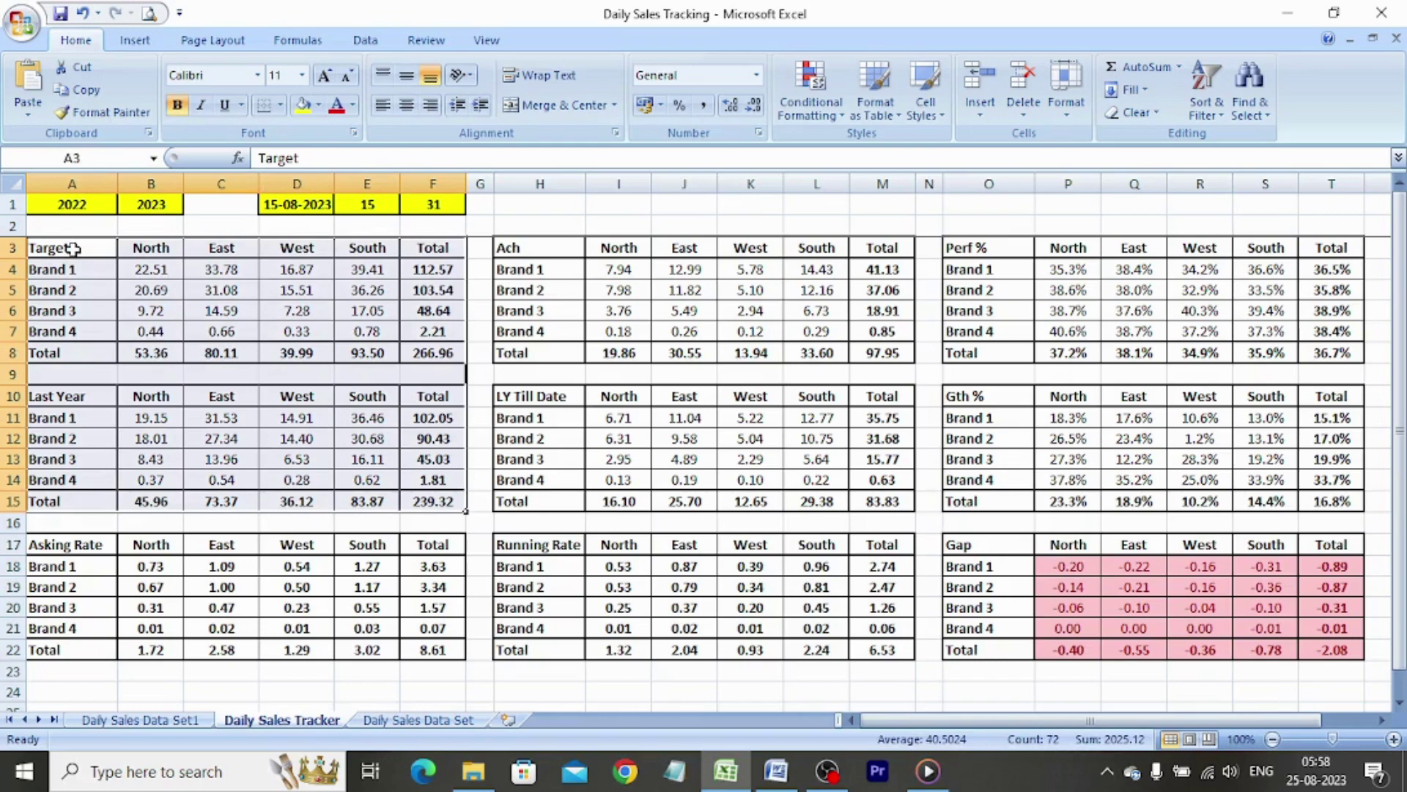
key("ctrl+Page_Down")
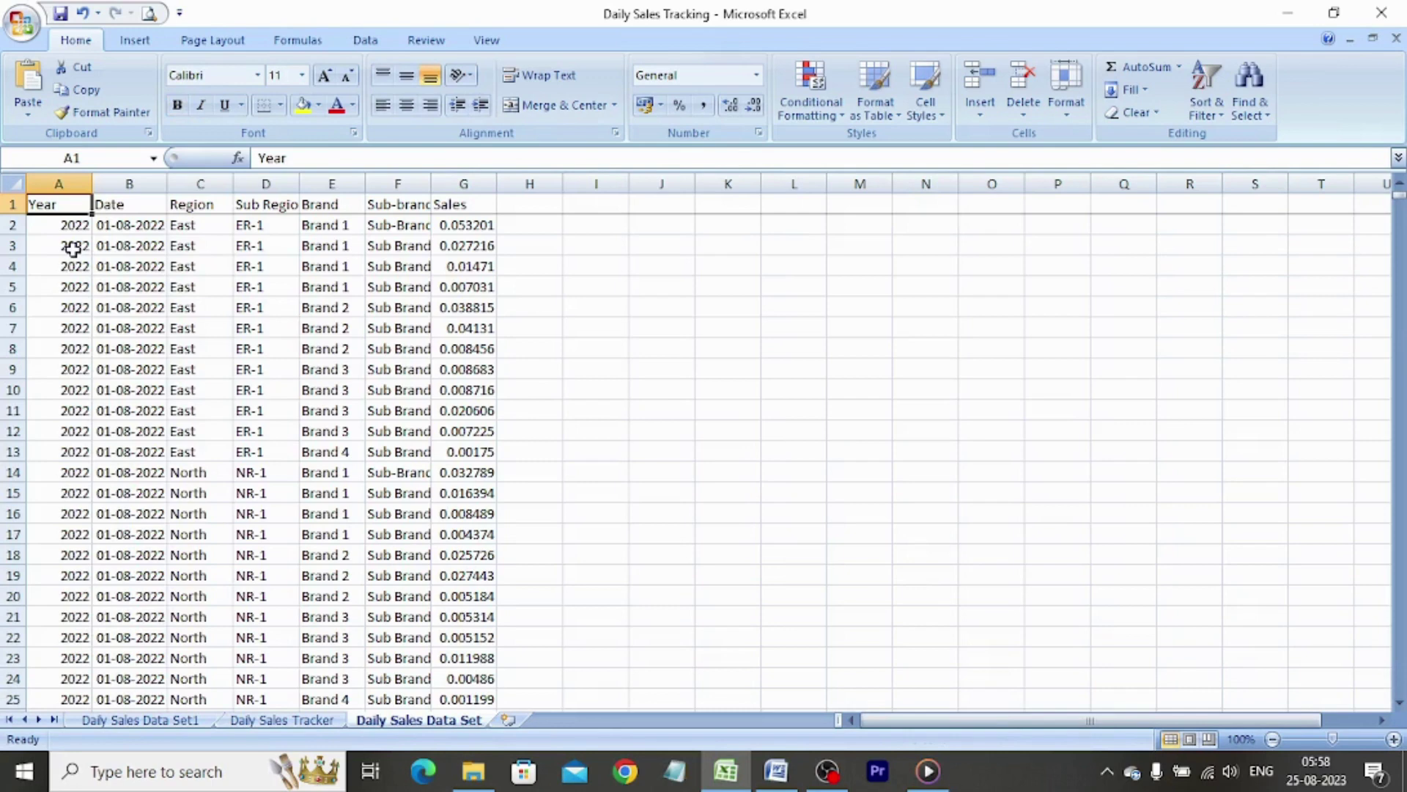
Select the Year column's data and insert an empty column in front of it
key("Right")
key("Right")
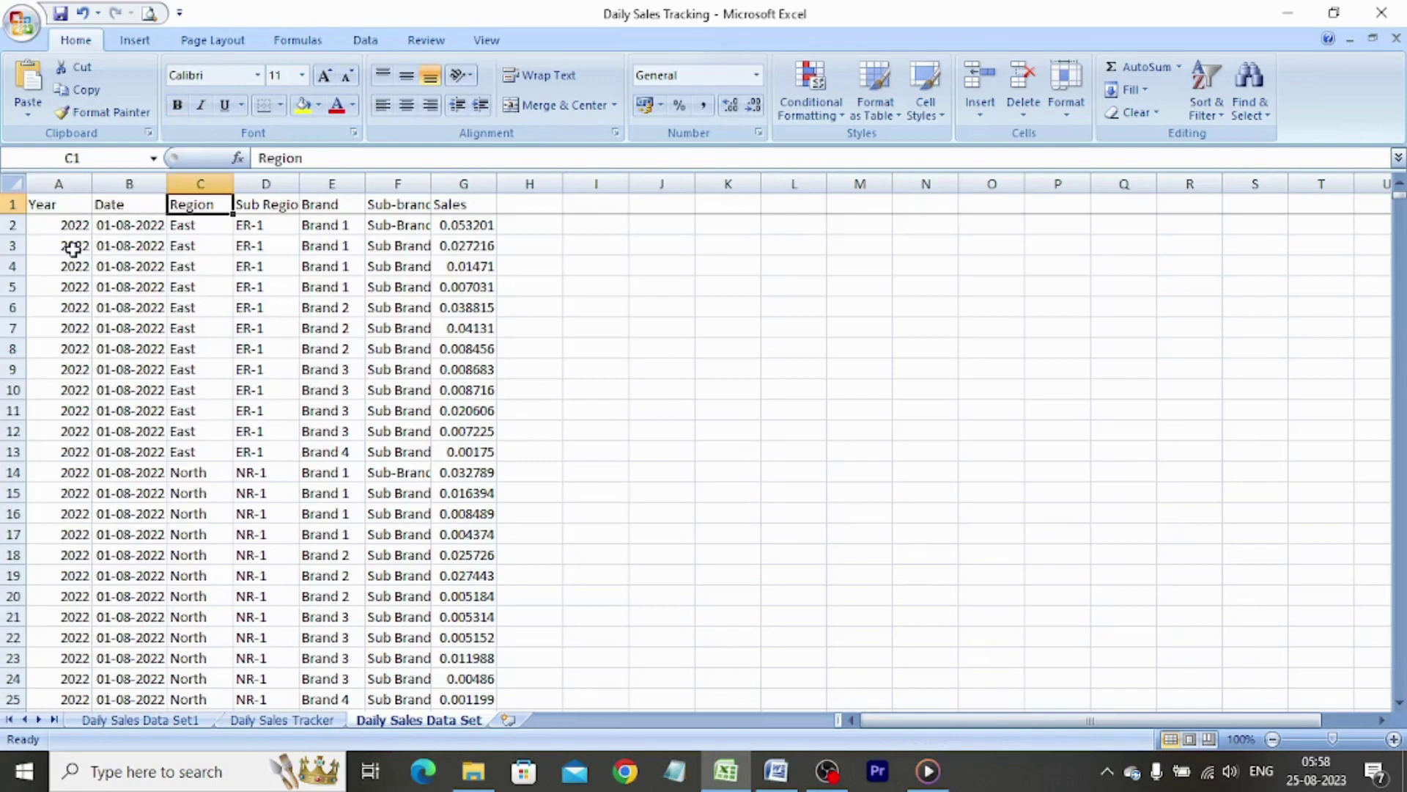
key("Right")
key("Right")
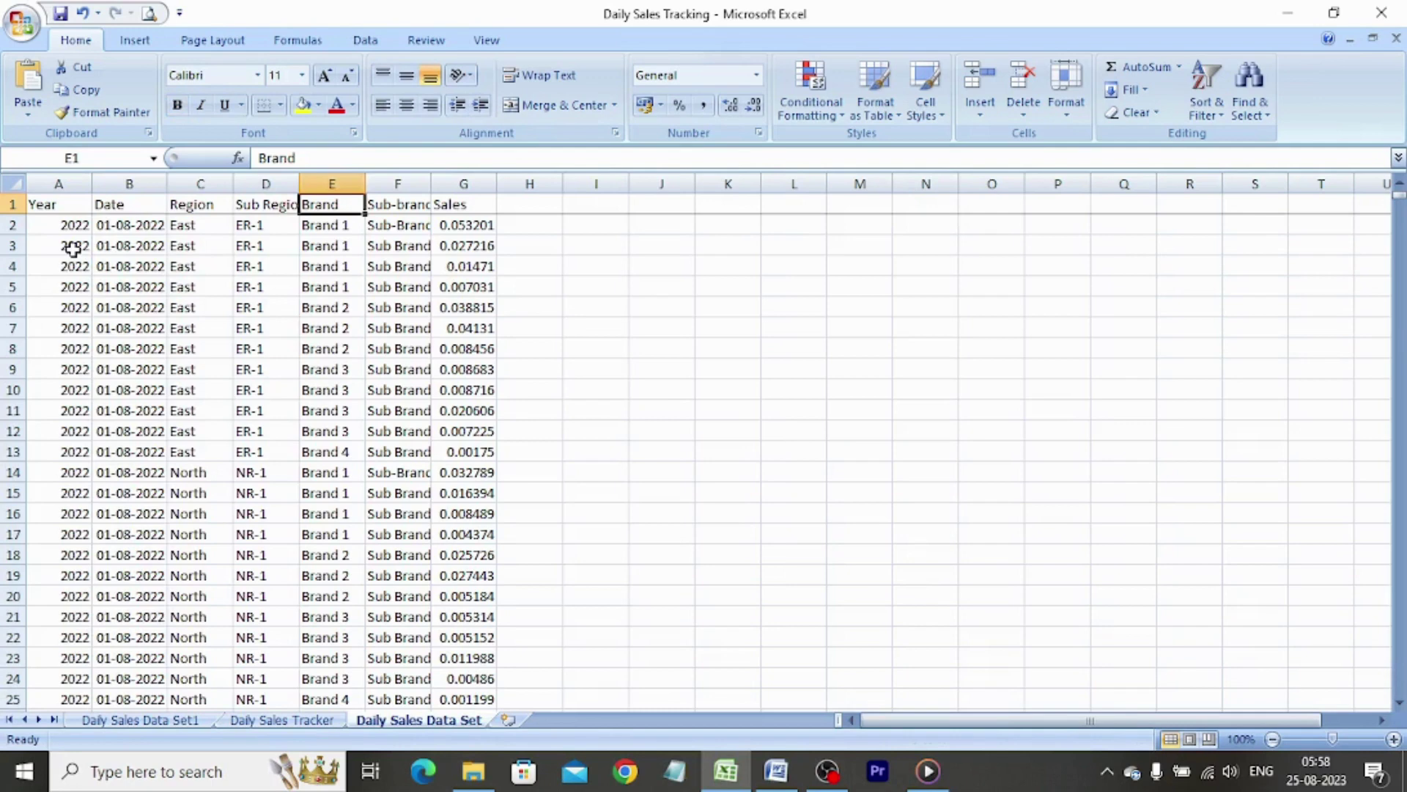
key("Right")
key("Right")
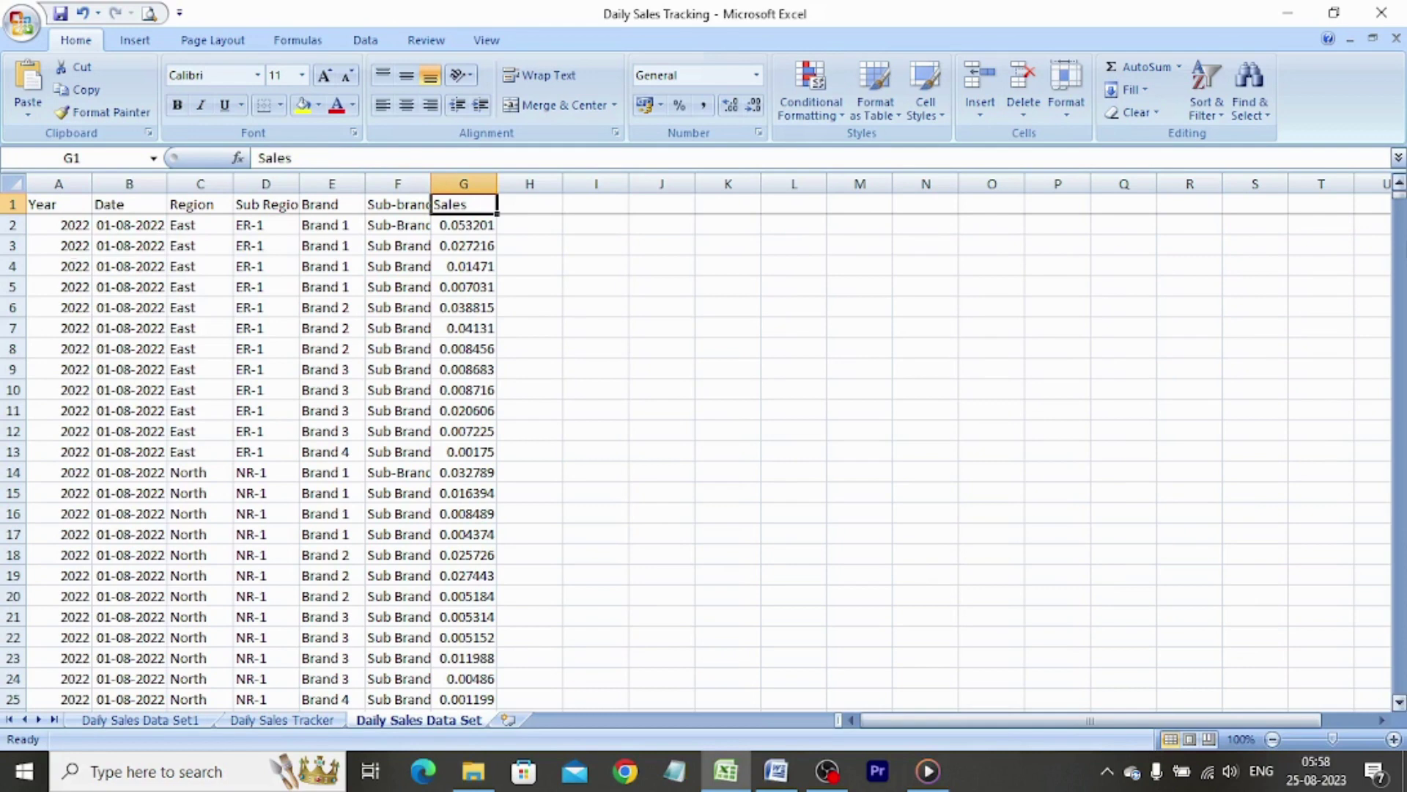
left_click(59, 204)
key("ctrl+shift+Down")
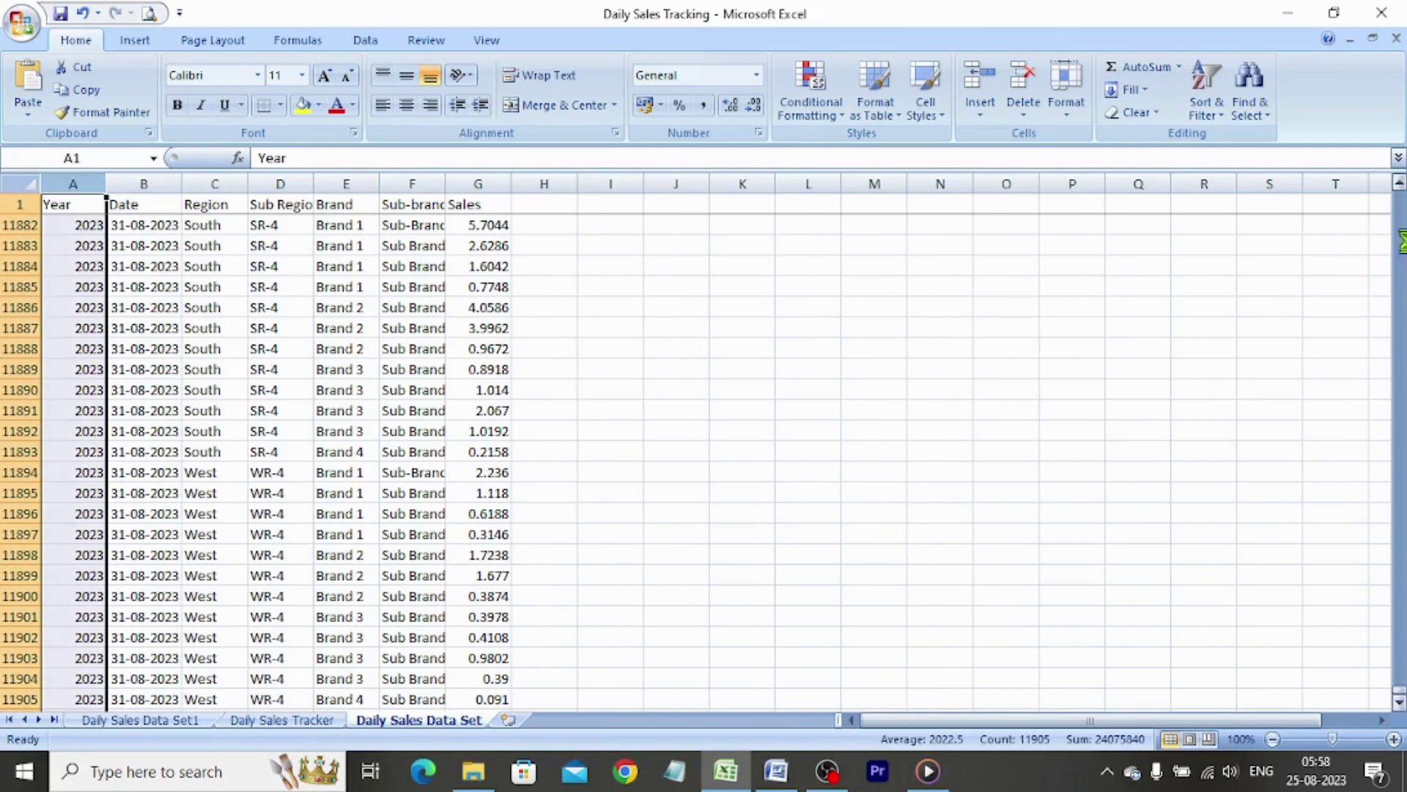
key("ctrl+shift+plus")
Add a 'Day' column filled with =DAY(C2) down every row, converted to values
left_click(73, 204)
type("D")
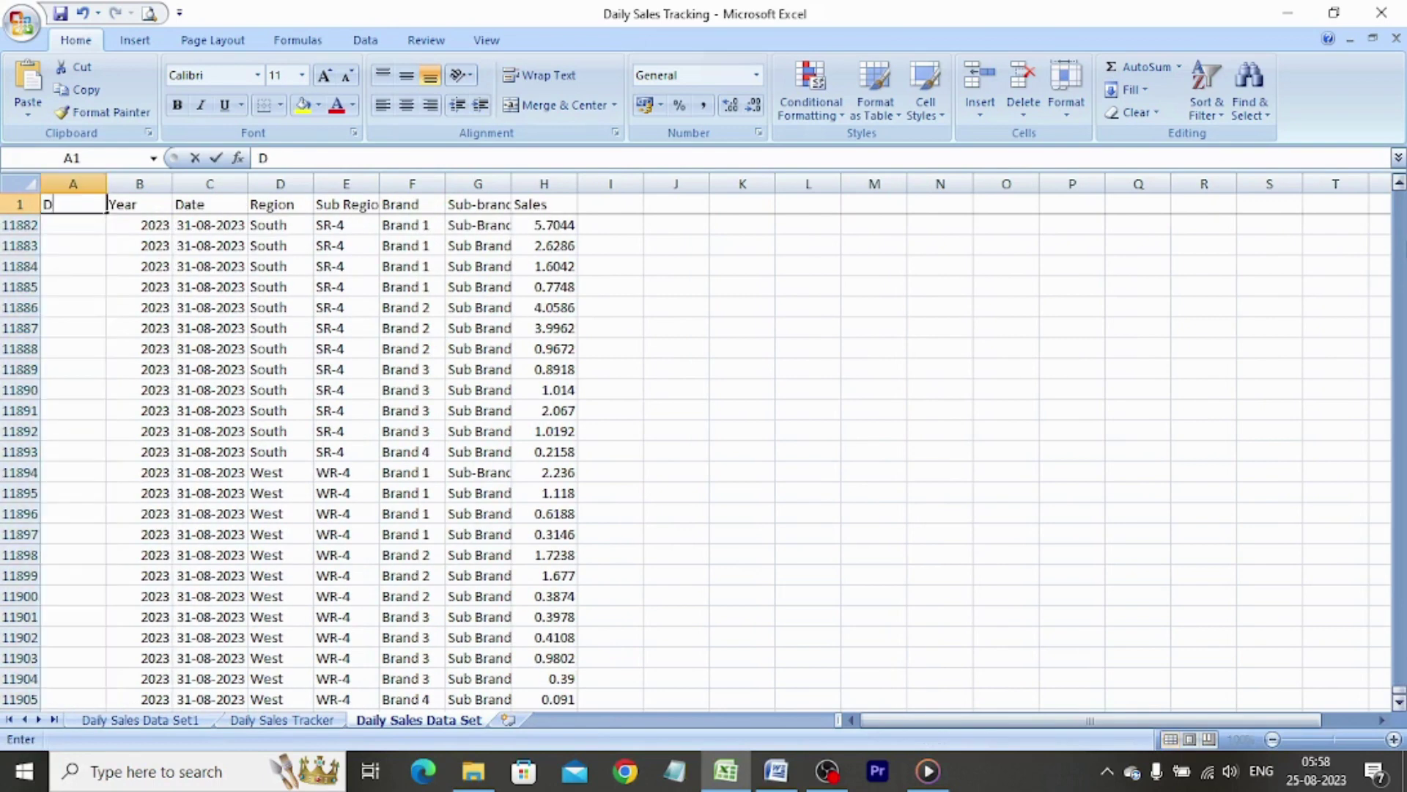
type("ay")
key("Return")
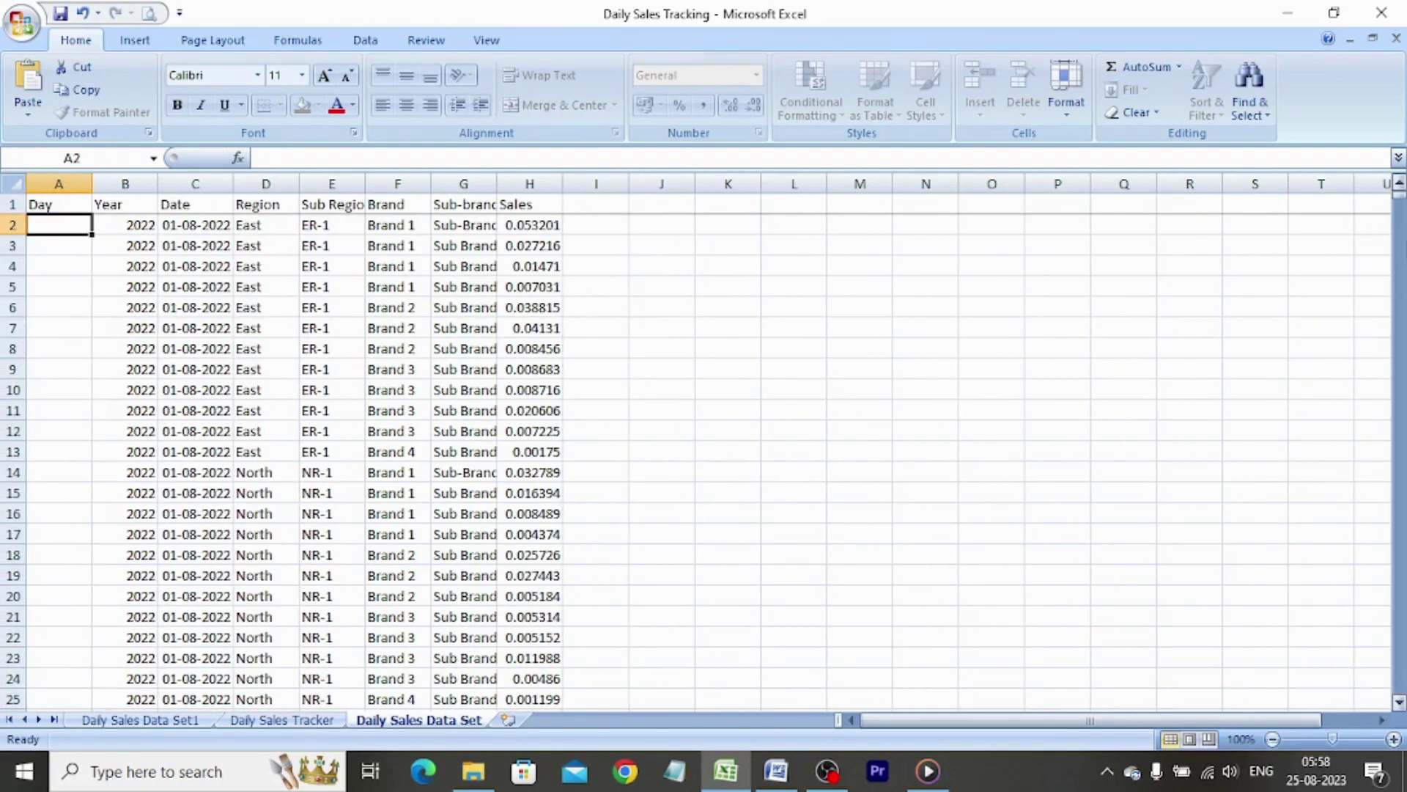
type("=d")
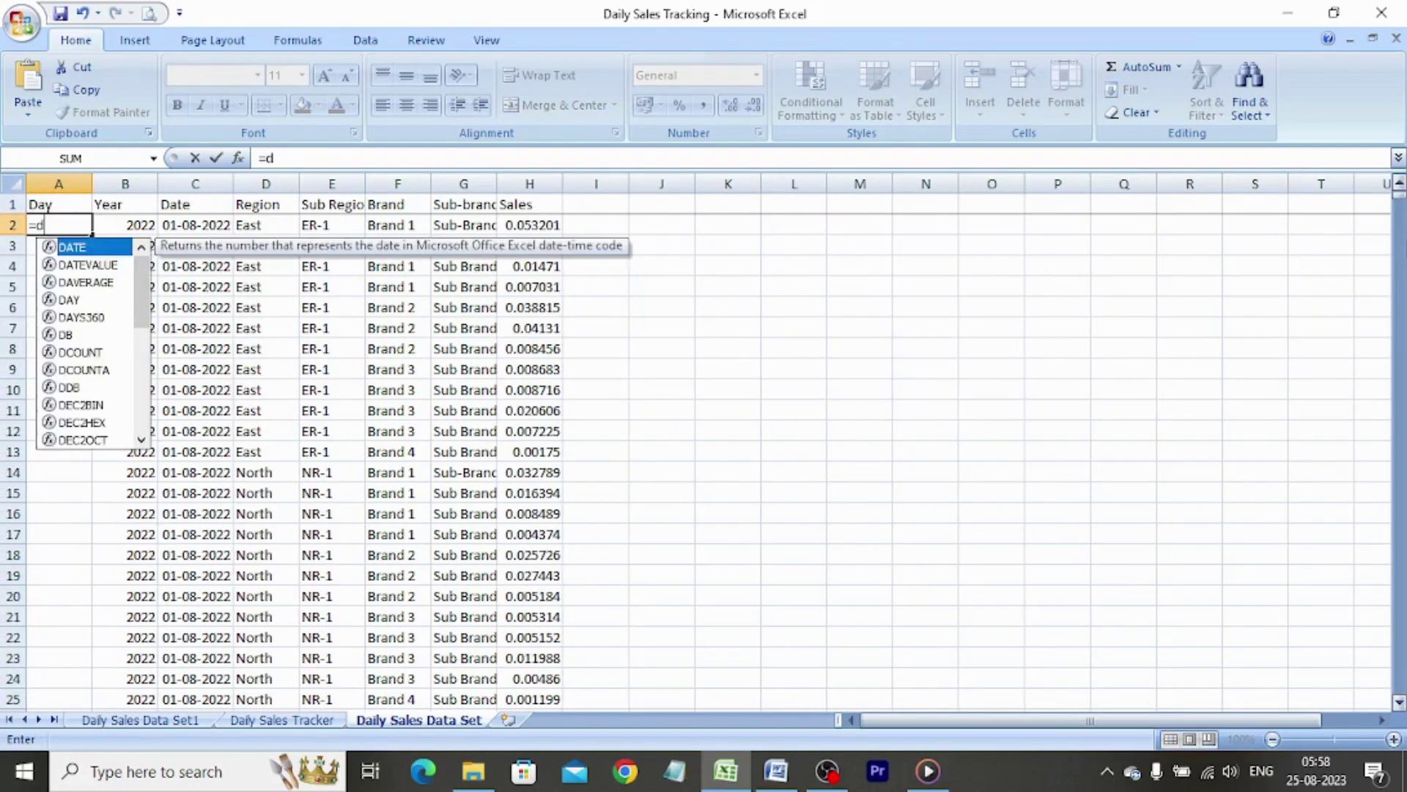
type("ay(")
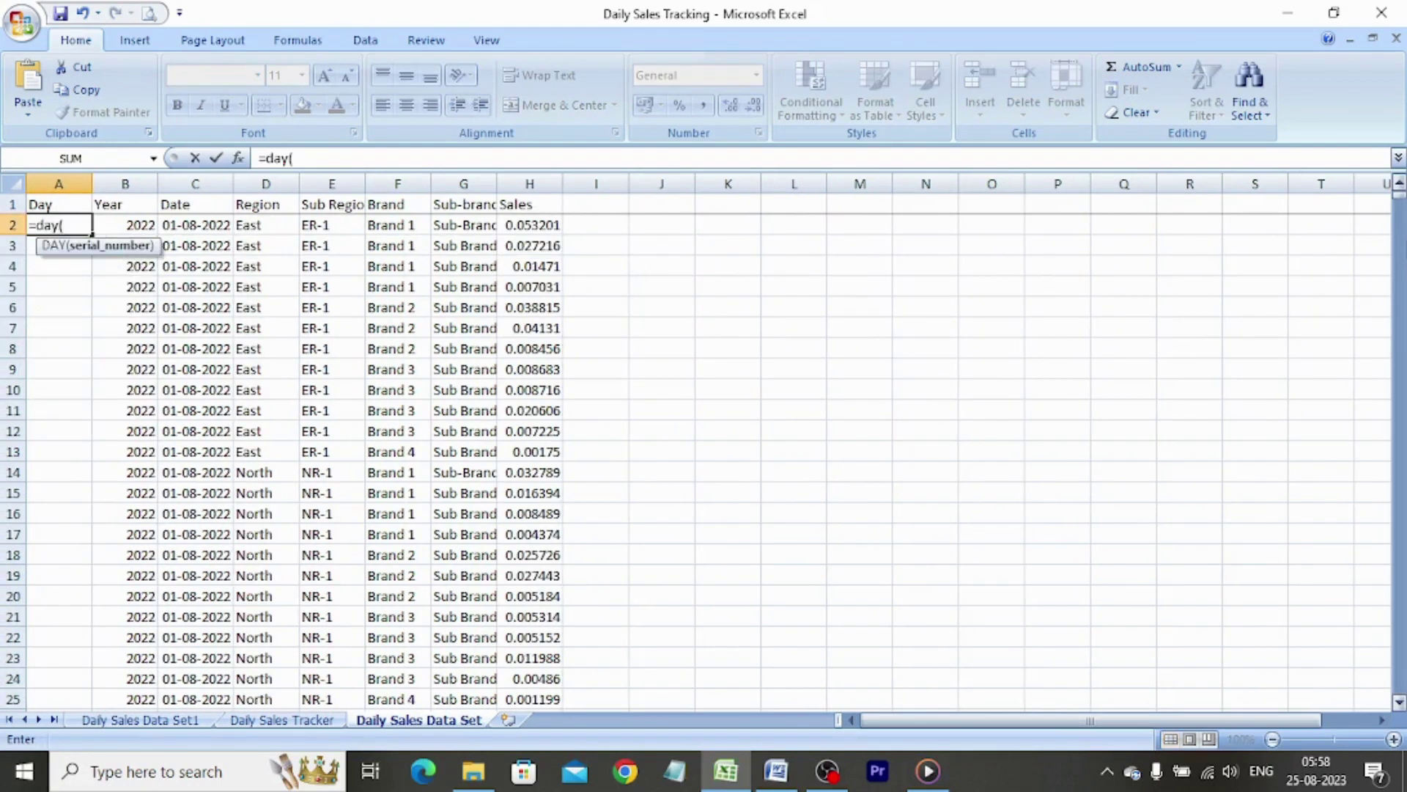
key("Right")
key("Right")
type(")")
key("Return")
key("Up")
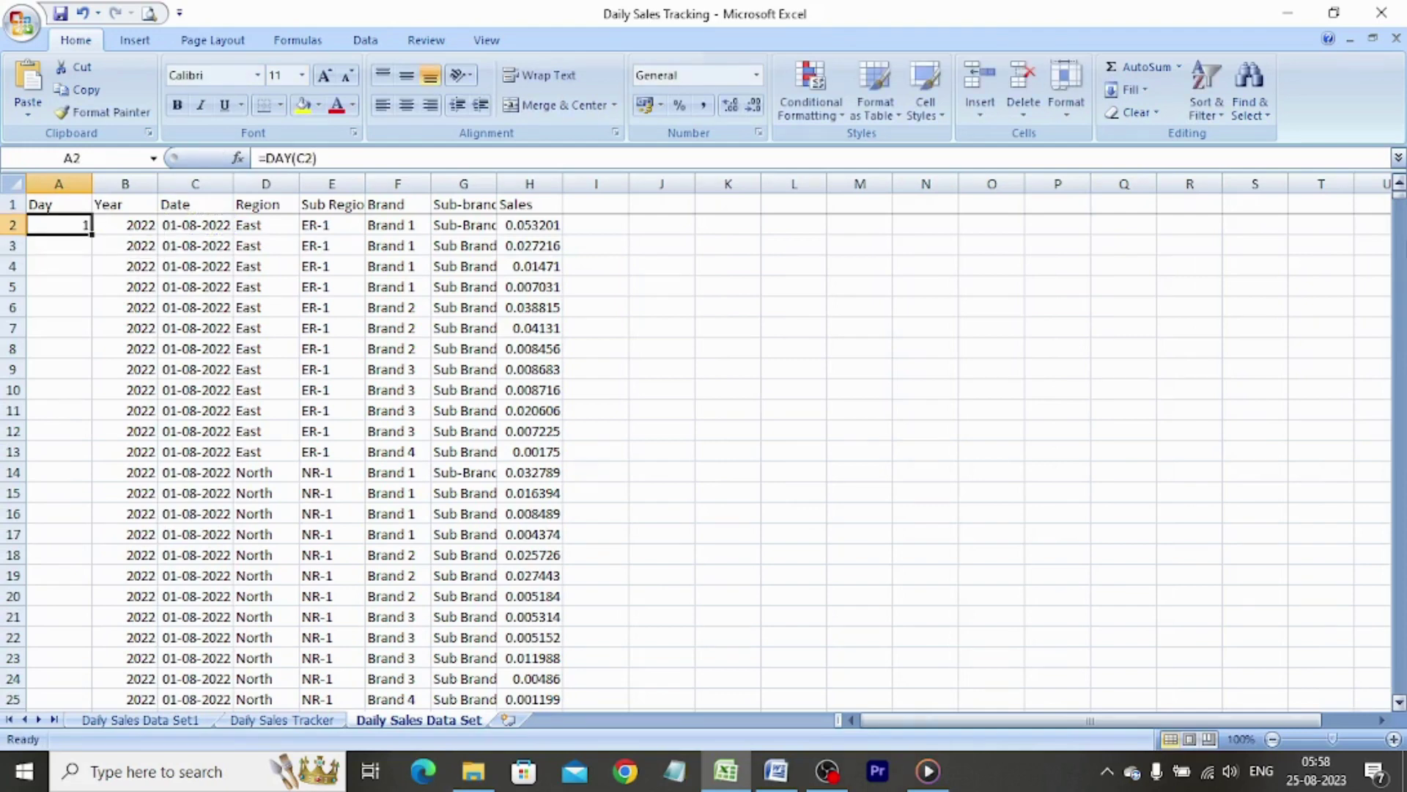
double_click(89, 233)
key("ctrl+c")
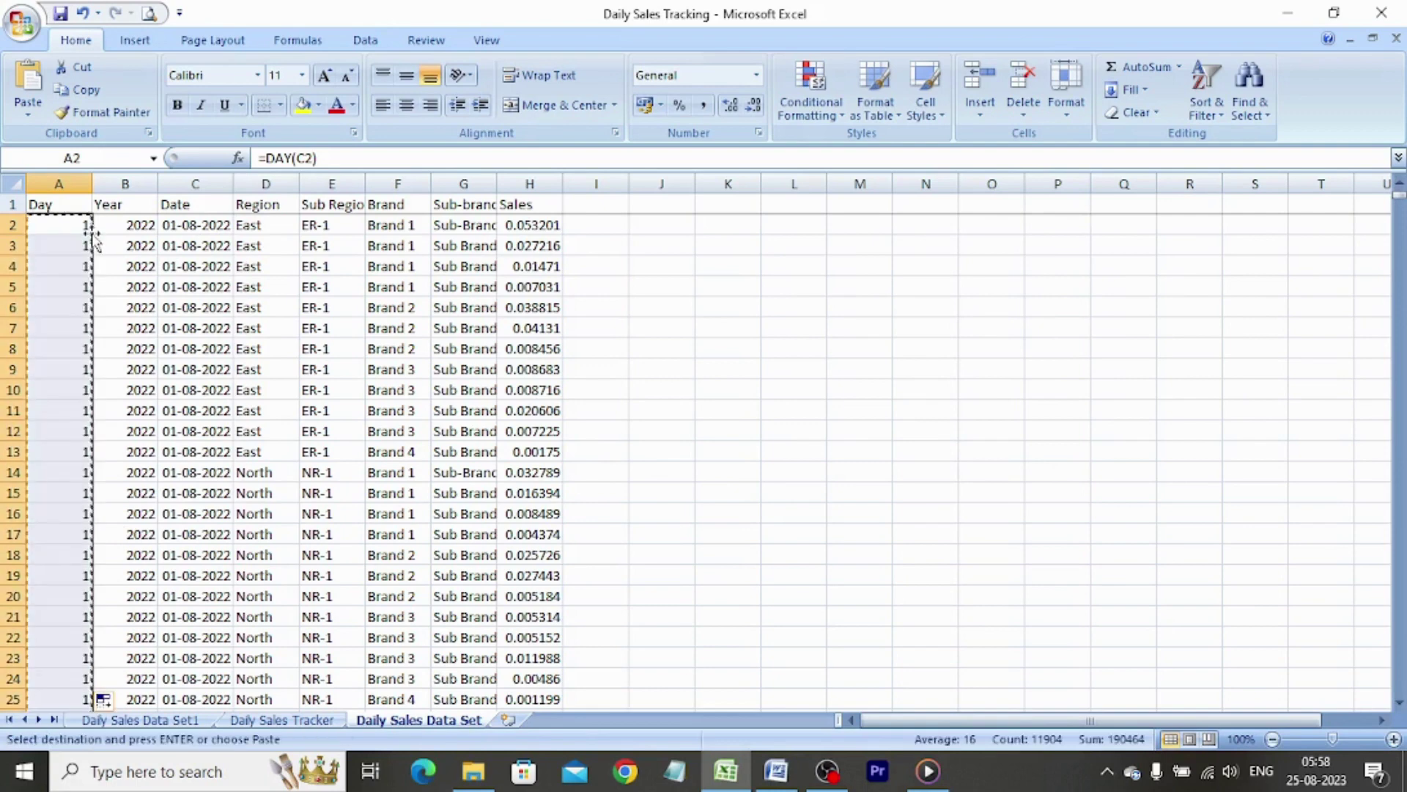
key("ctrl+alt+v")
key("Return")
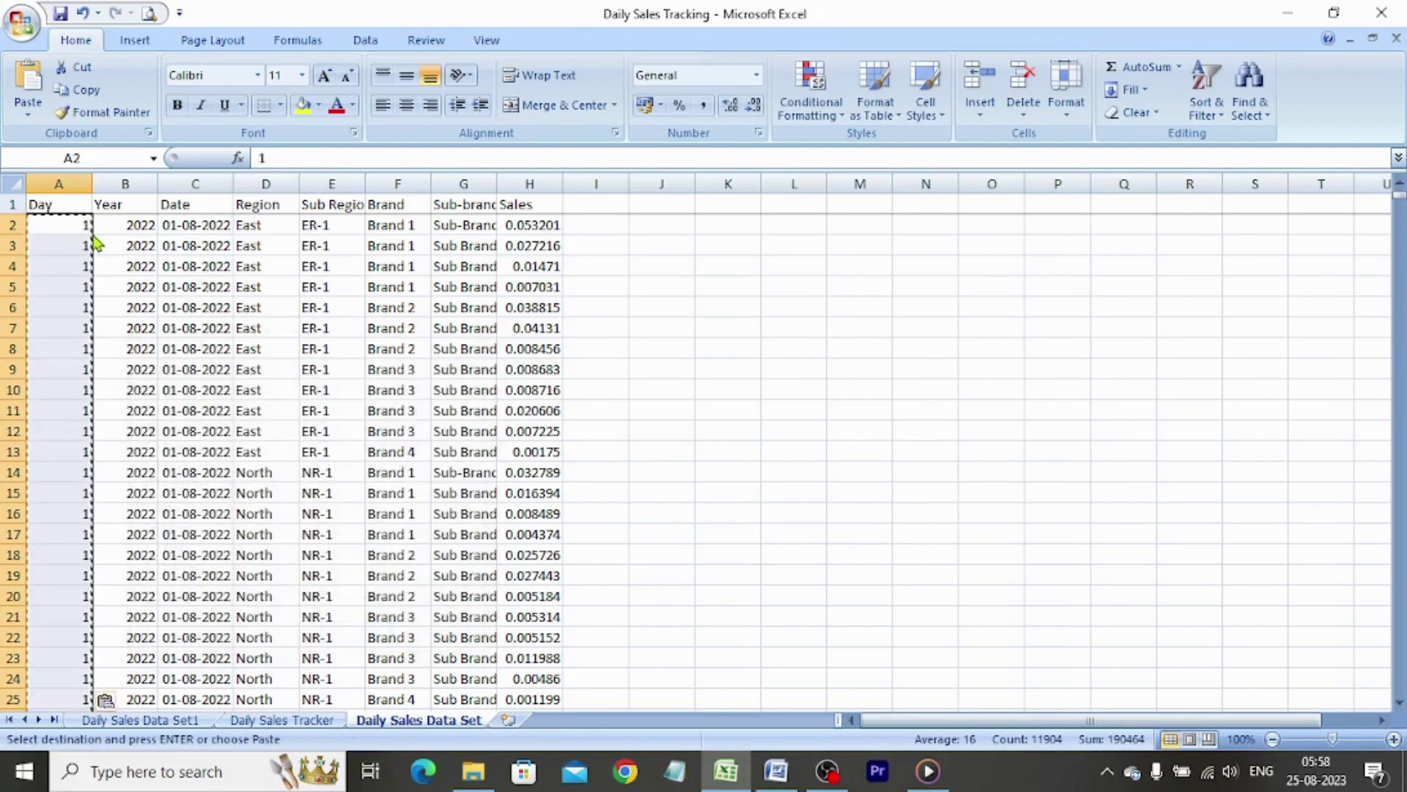
Insert another blank column at column A, before Day
left_click(76, 182)
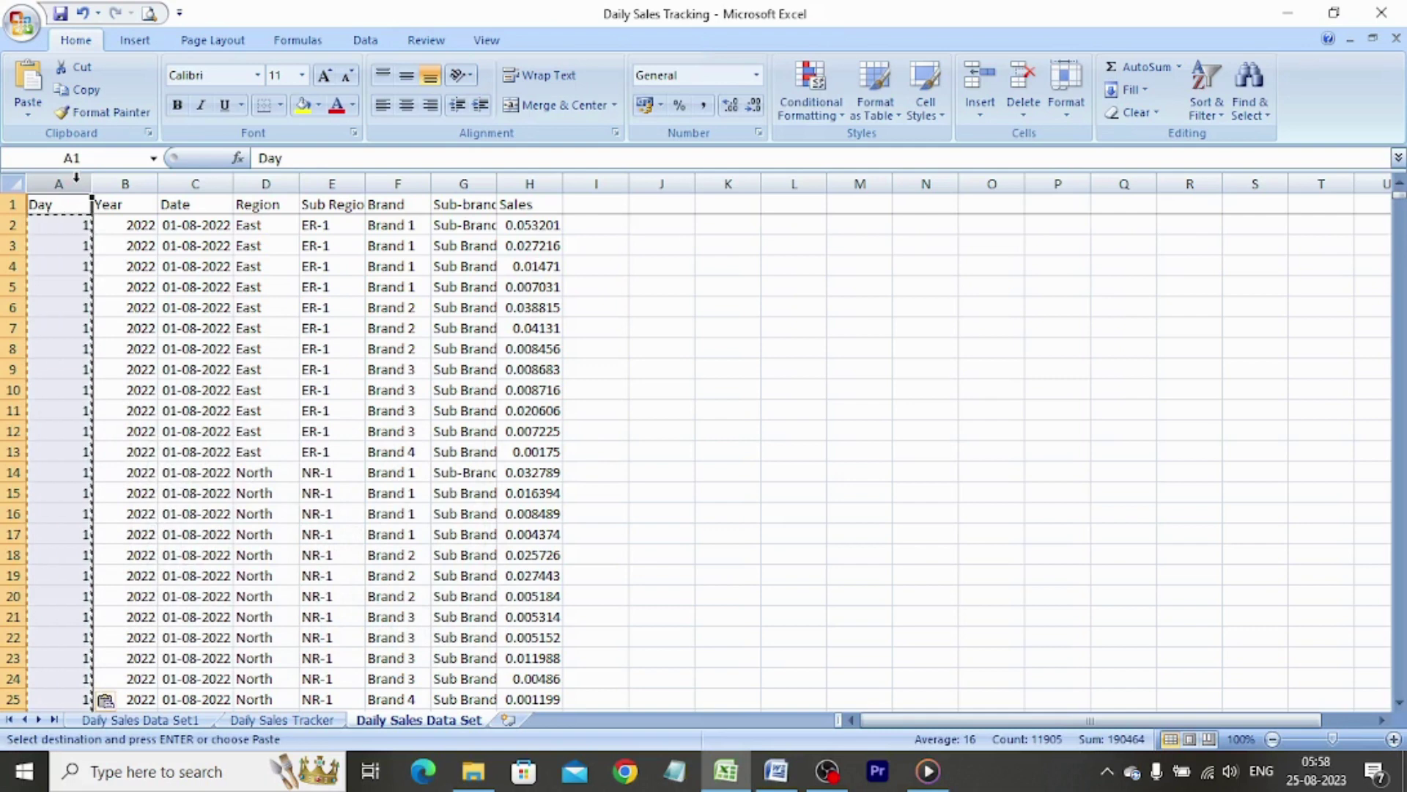
right_click(76, 181)
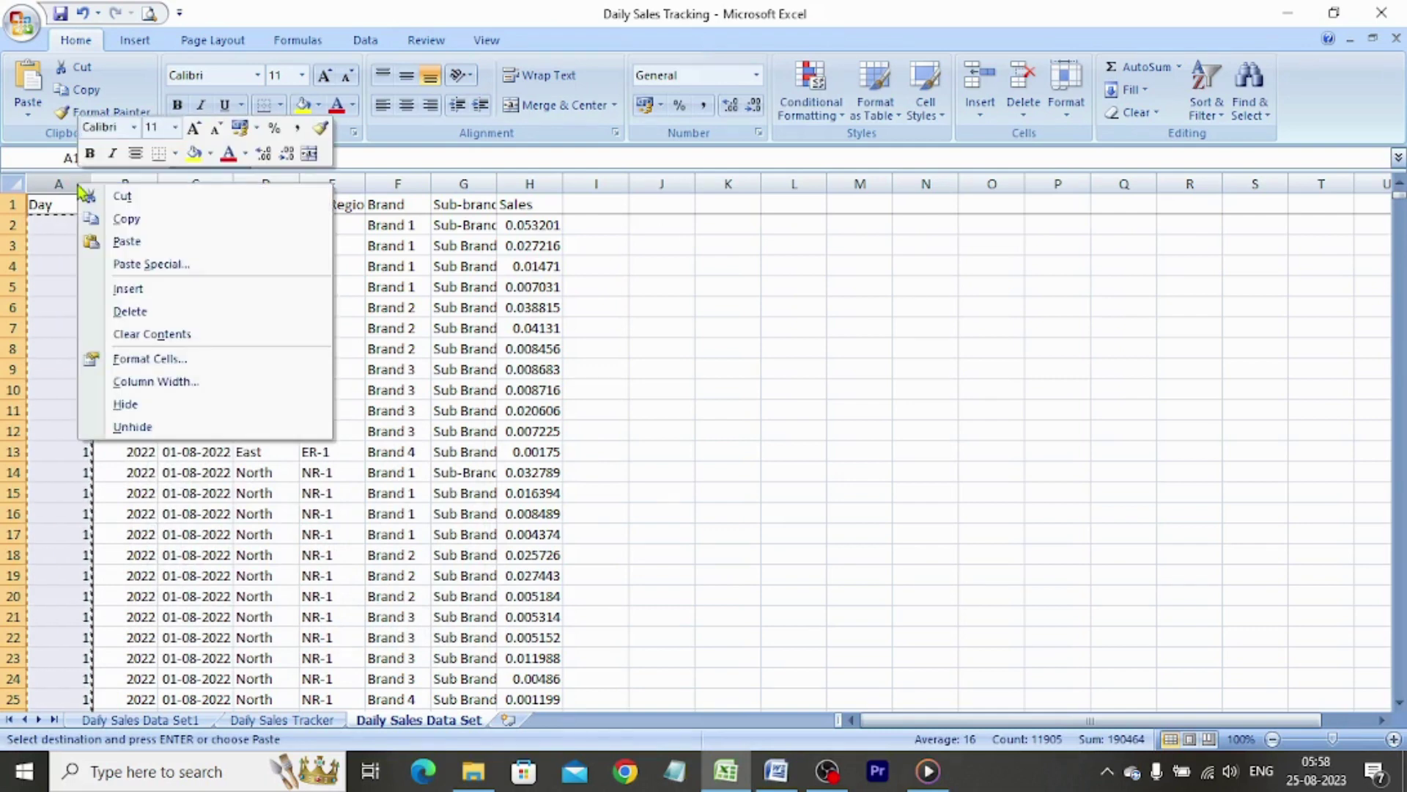
left_click(136, 287)
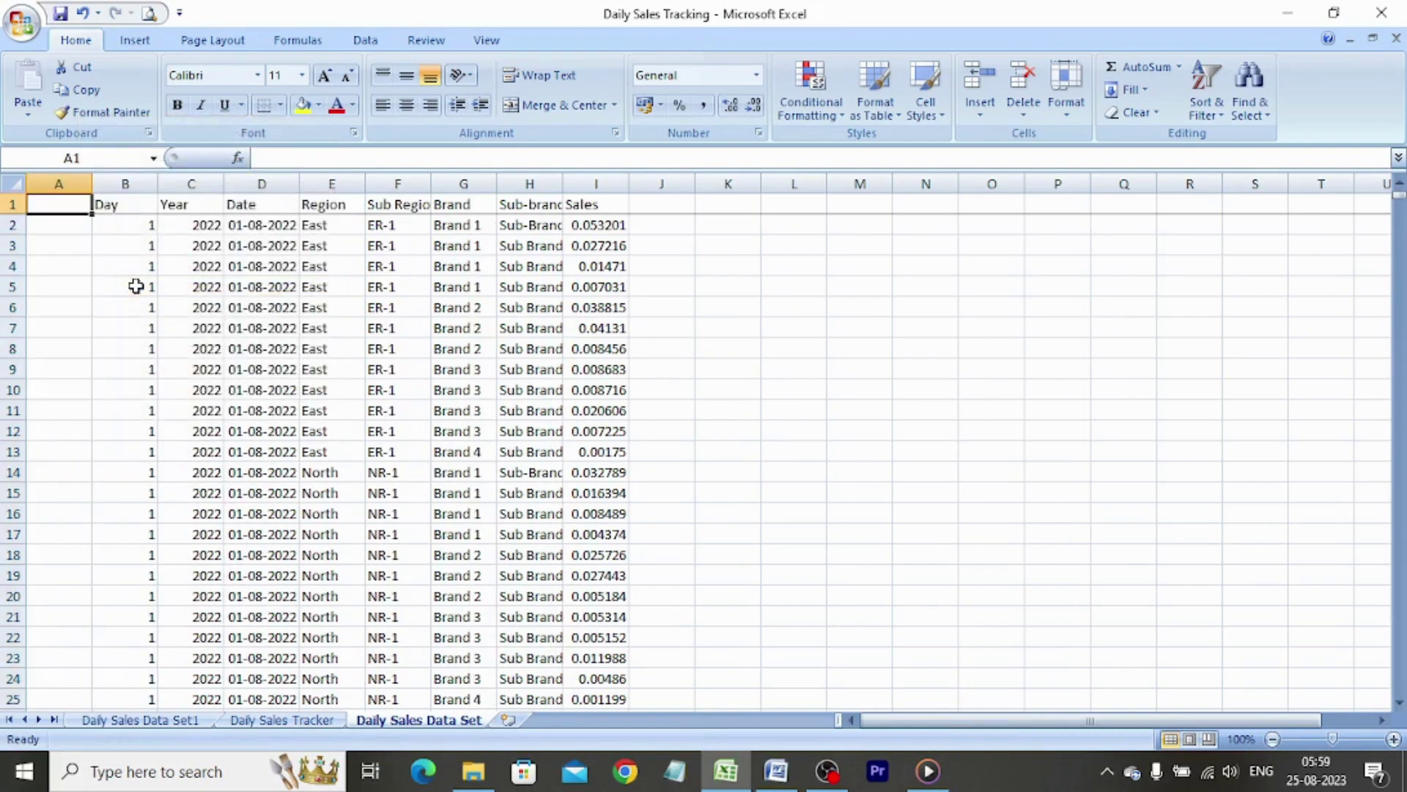
Enter the key formula =C2&B2&E2&G2 in A2 and fill it down column A
key("Down")
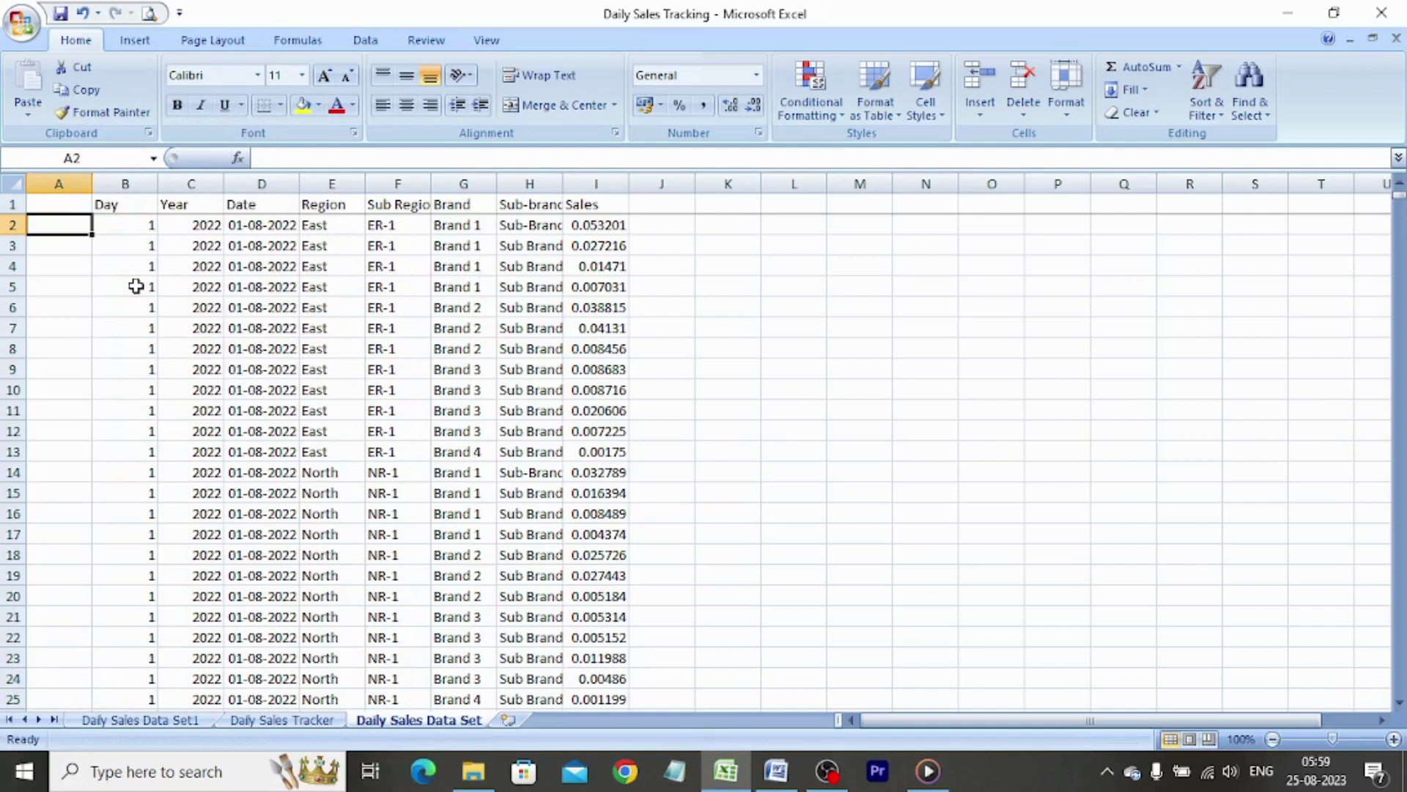
type("=")
key("Right")
key("Right")
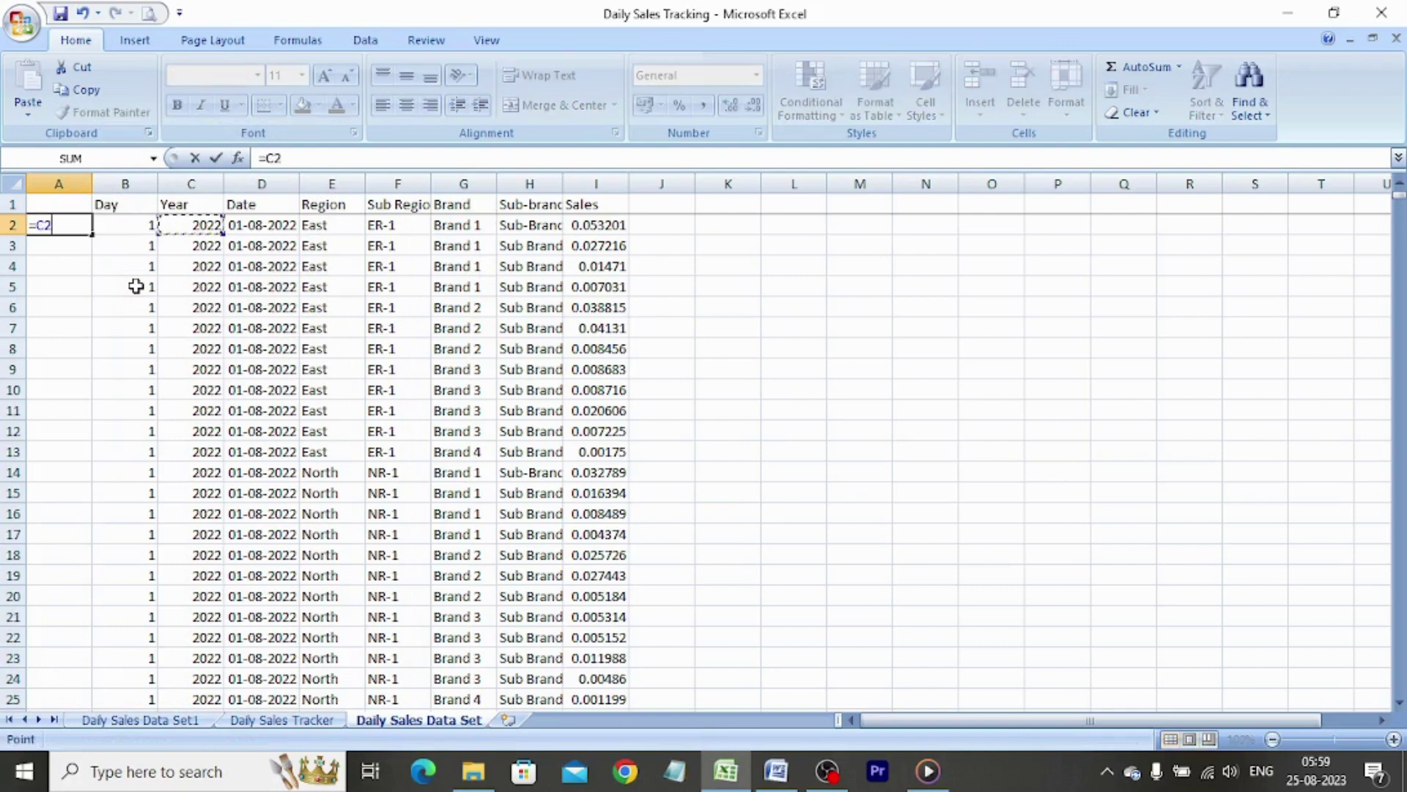
type("&")
key("Right")
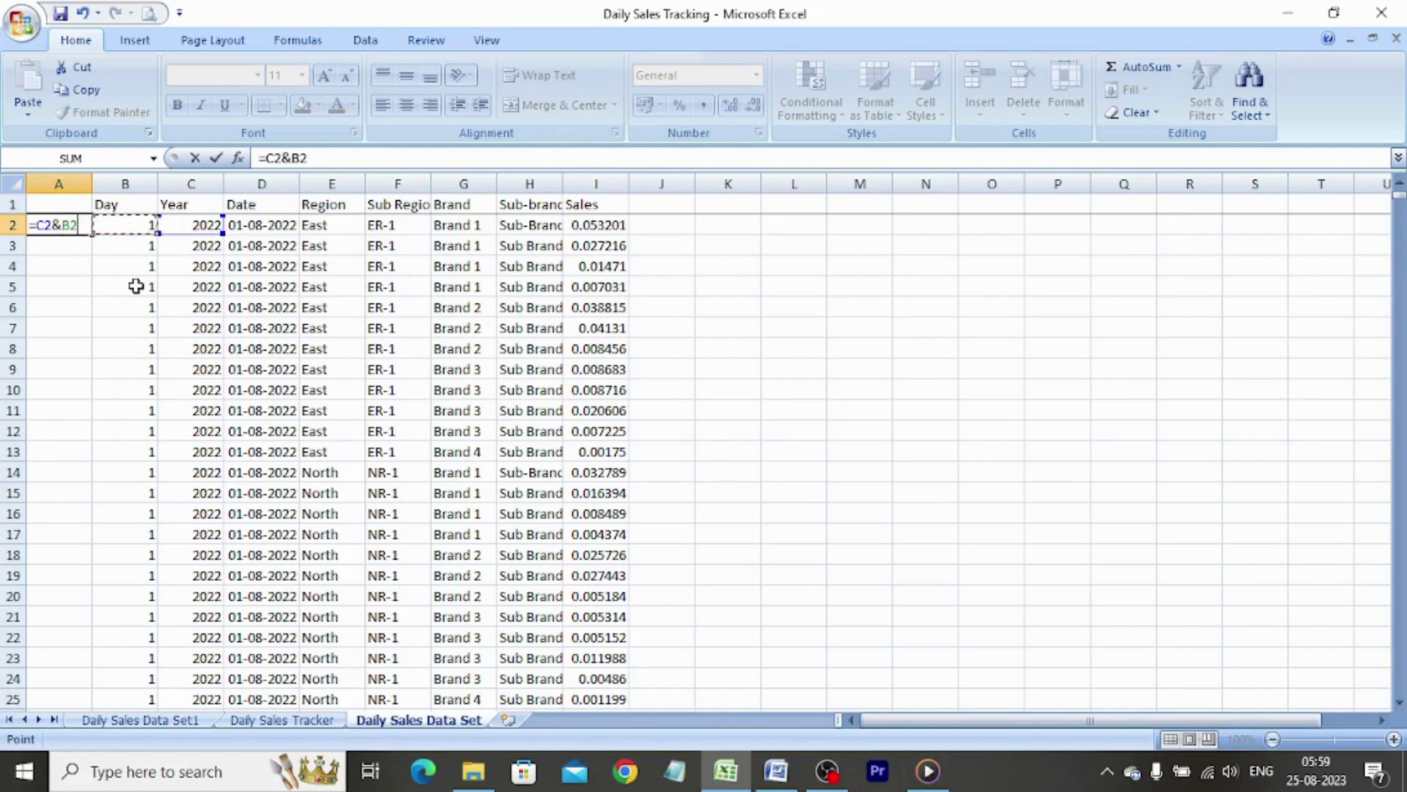
type("&")
key("Right")
key("Right")
key("Right")
key("Right")
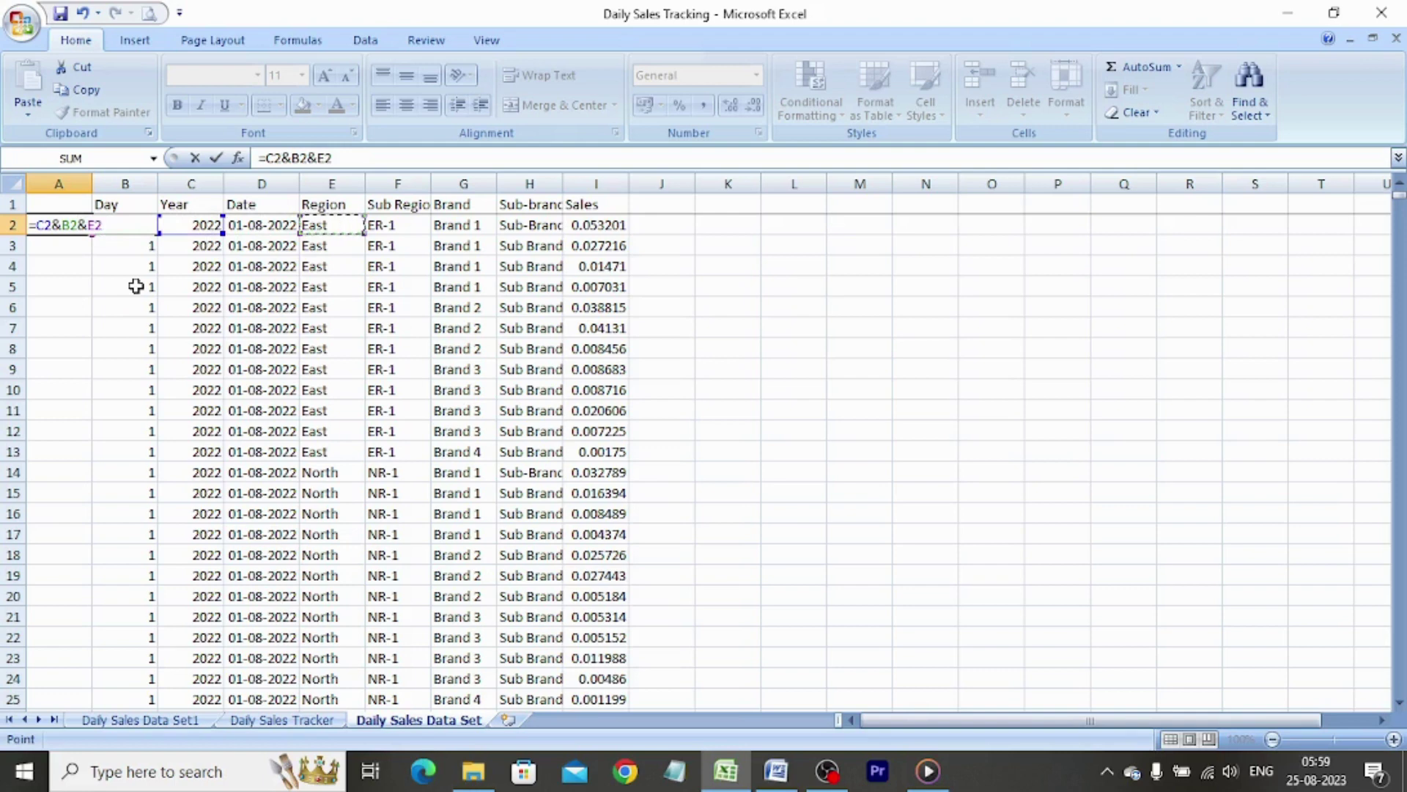
type("&")
key("Right")
key("Right")
key("Right")
key("Right")
key("Right")
key("Right")
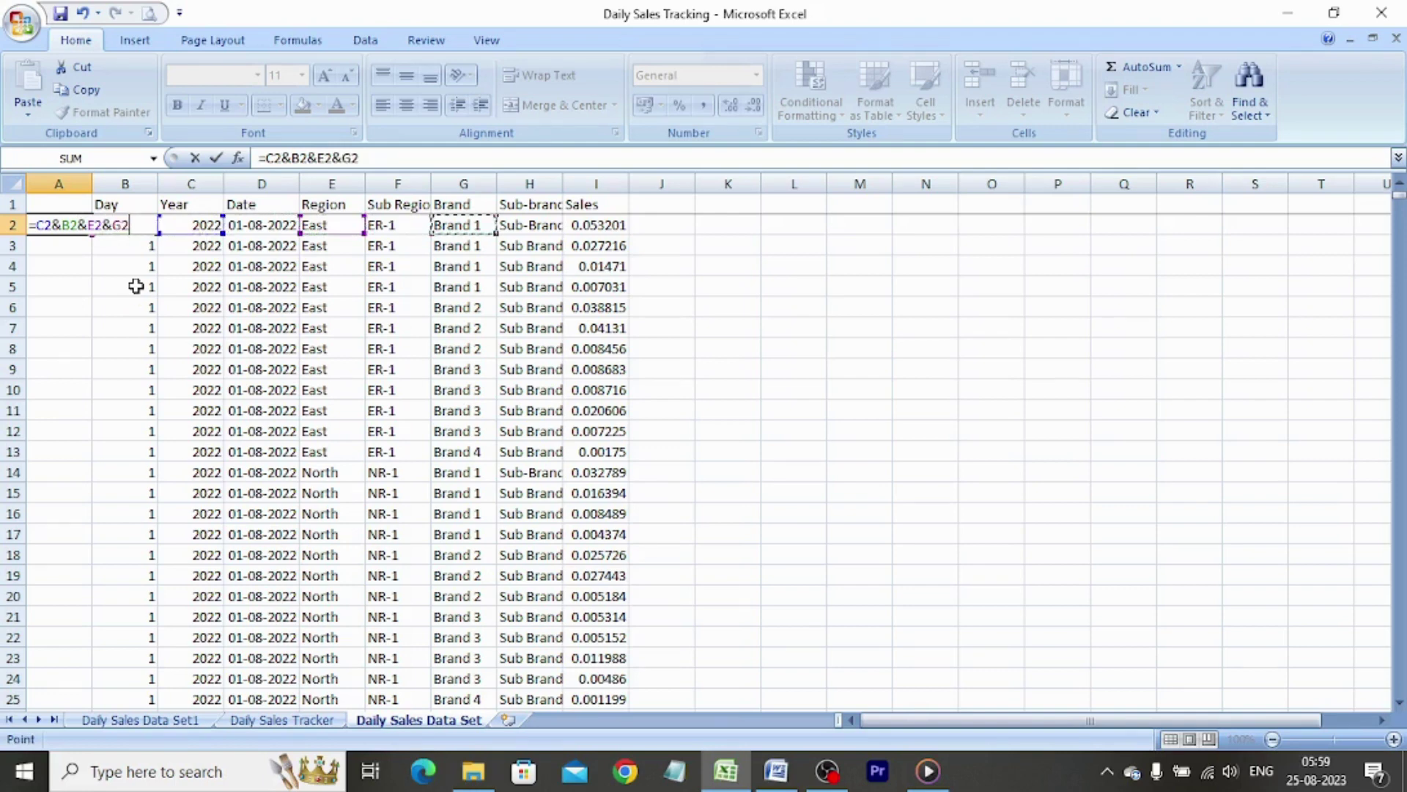
key("Return")
key("Up")
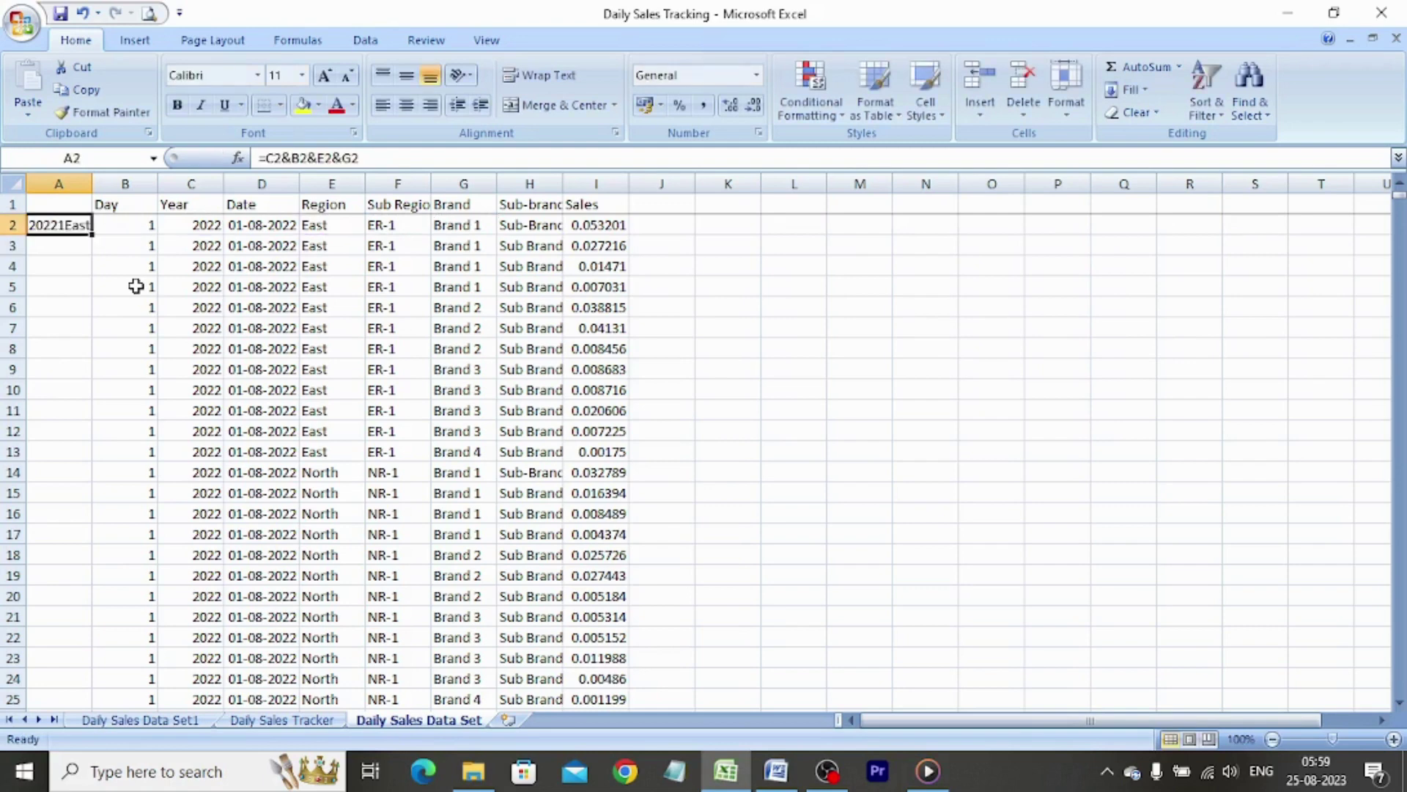
double_click(94, 232)
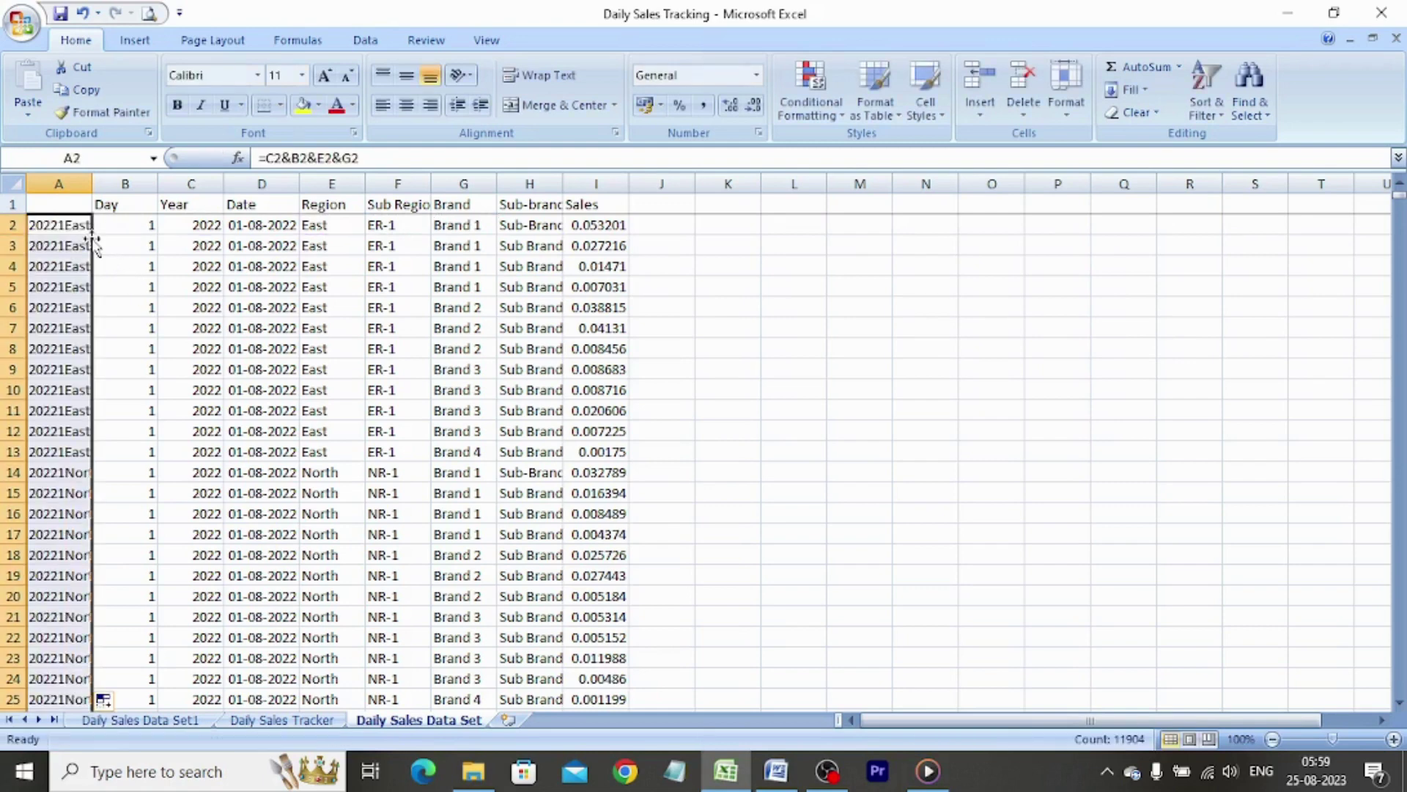
left_click(77, 205)
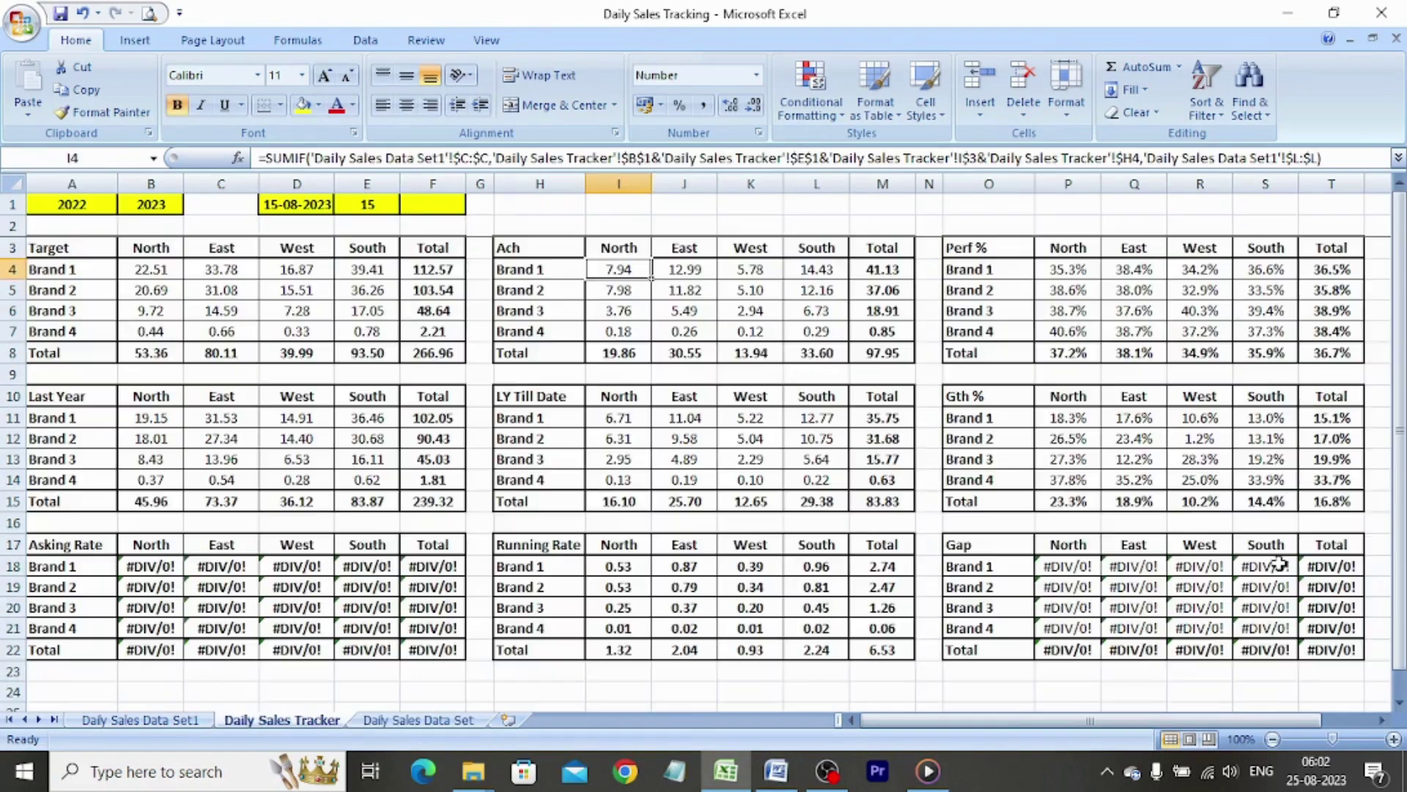
Clear the Ach values and blank out the LY Till Date values
key("shift+Down")
key("shift+Down")
key("shift+Down")
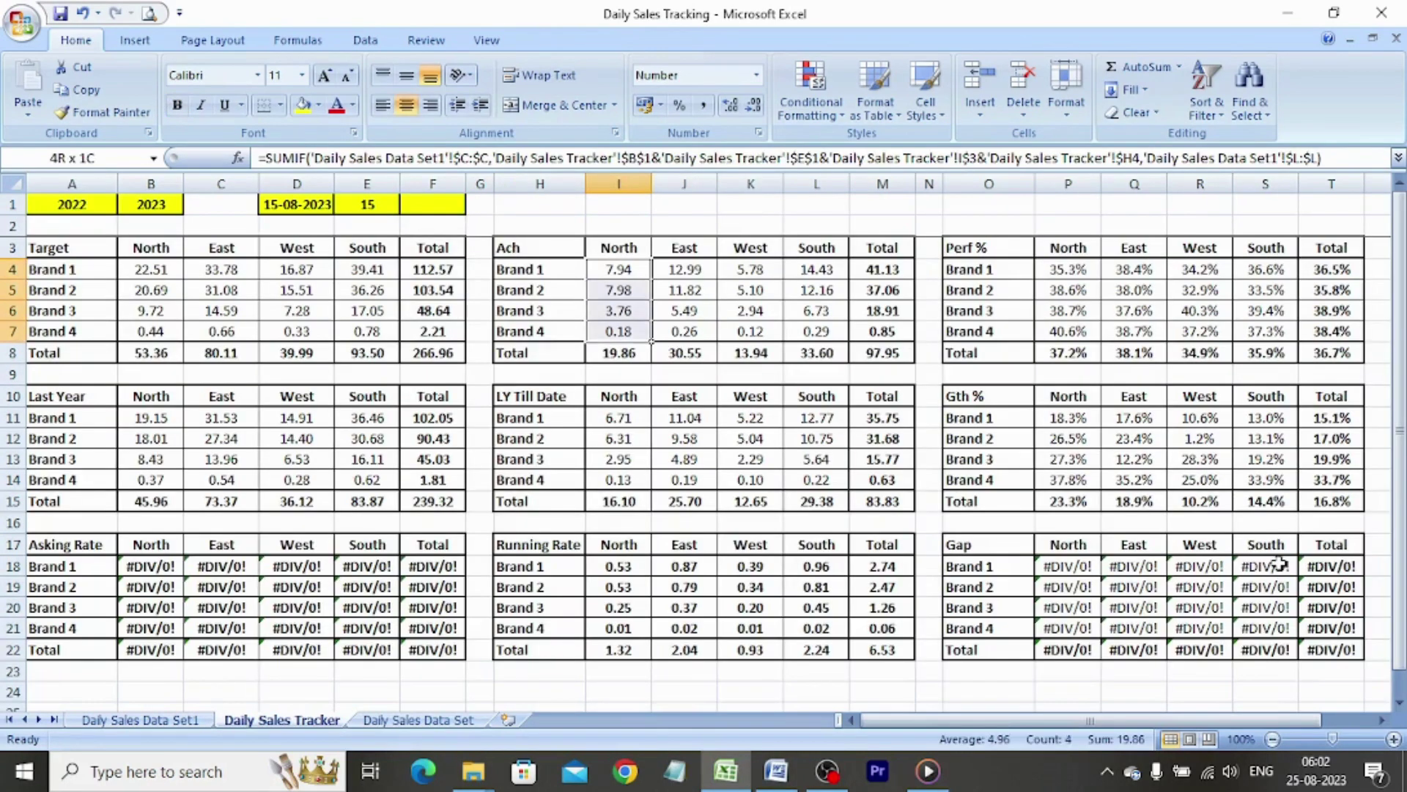
key("shift+Right")
key("shift+Right")
key("shift+Right")
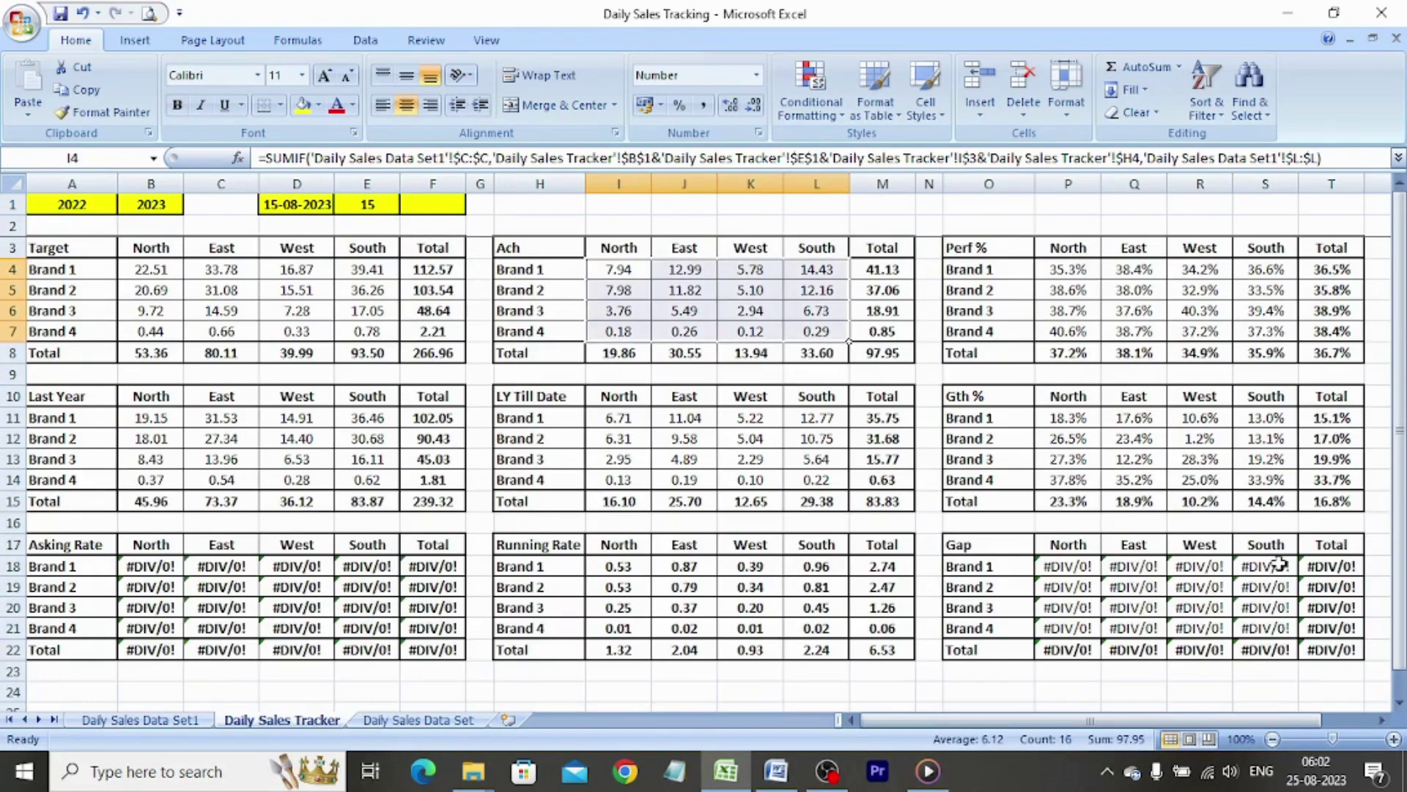
key("Delete")
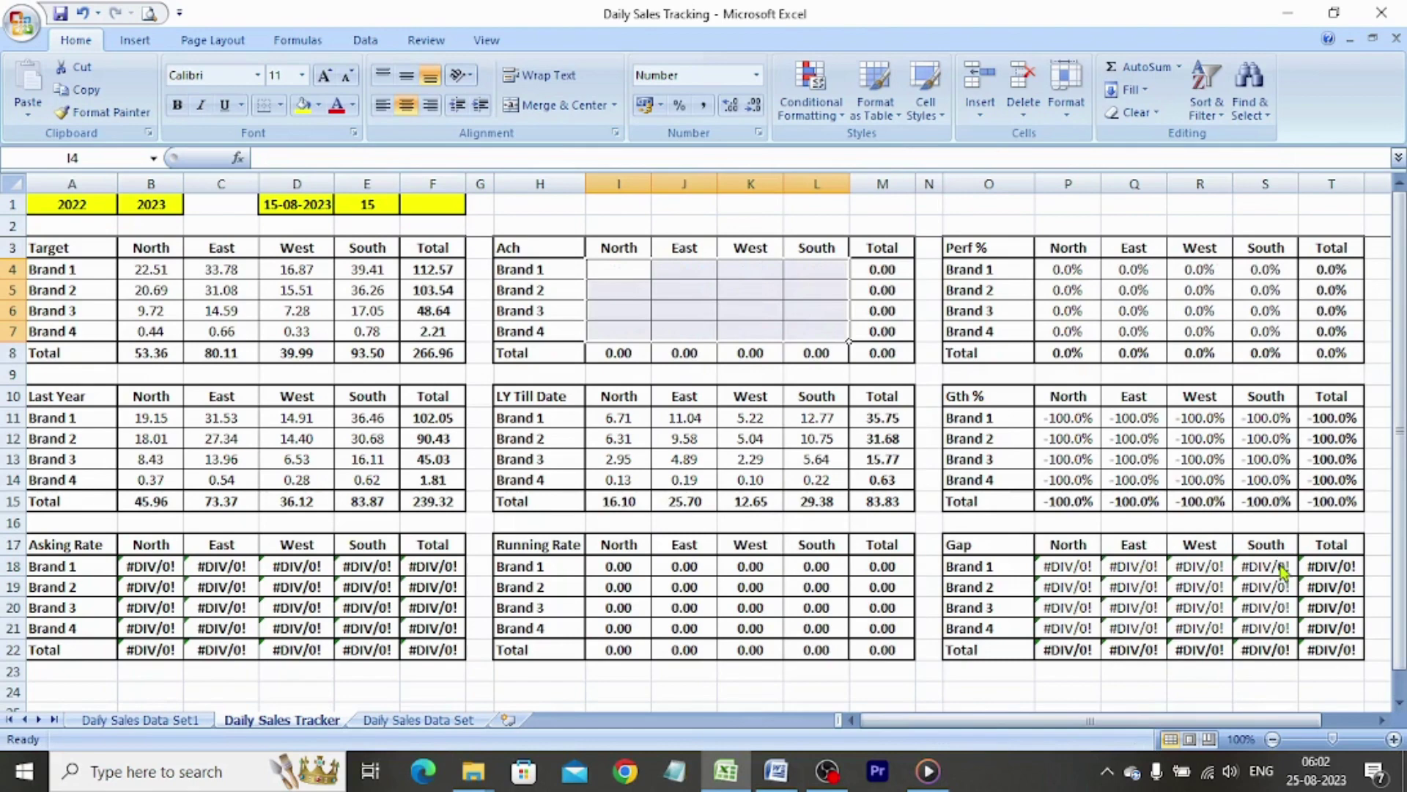
key("ctrl+c")
key("ctrl+Down")
key("Down")
key("Down")
key("Down")
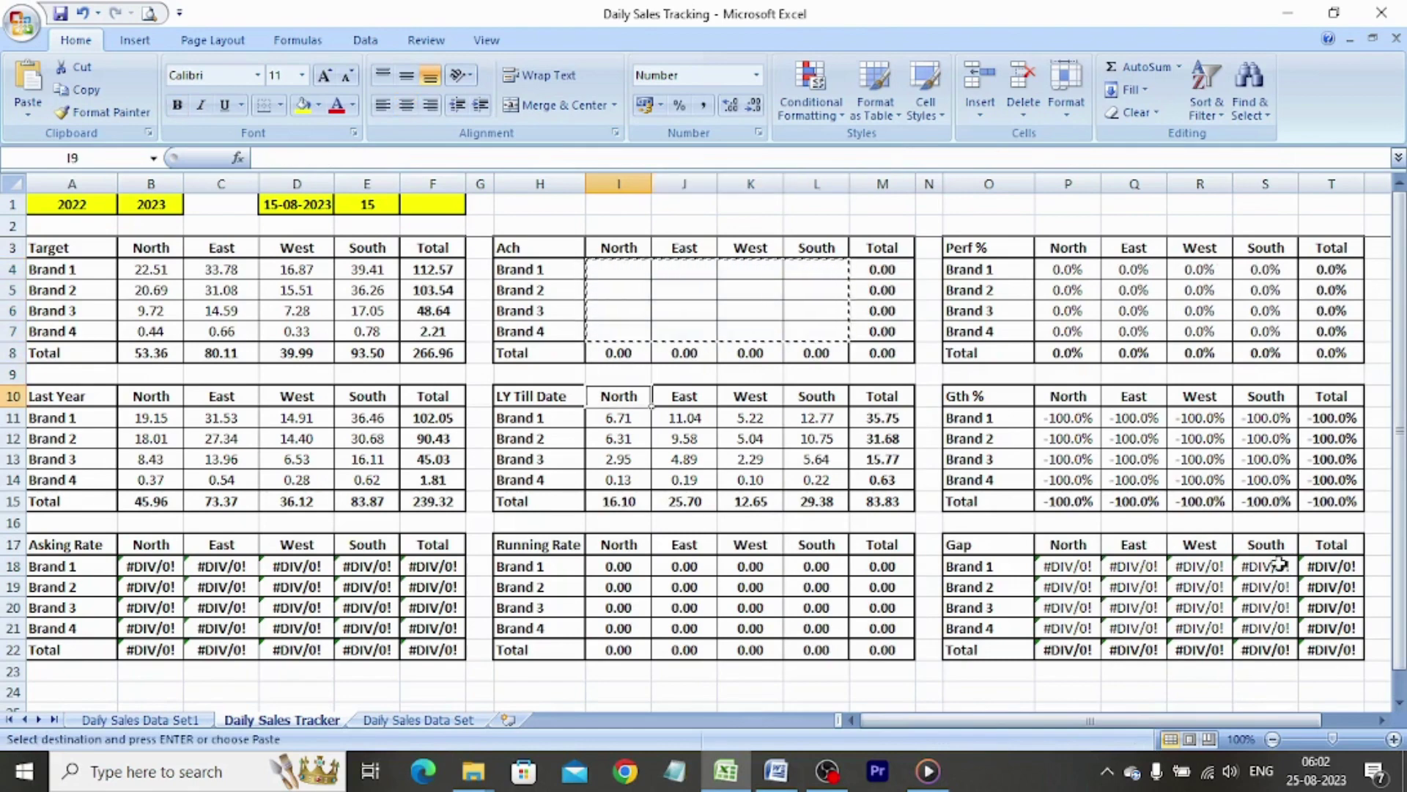
key("ctrl+v")
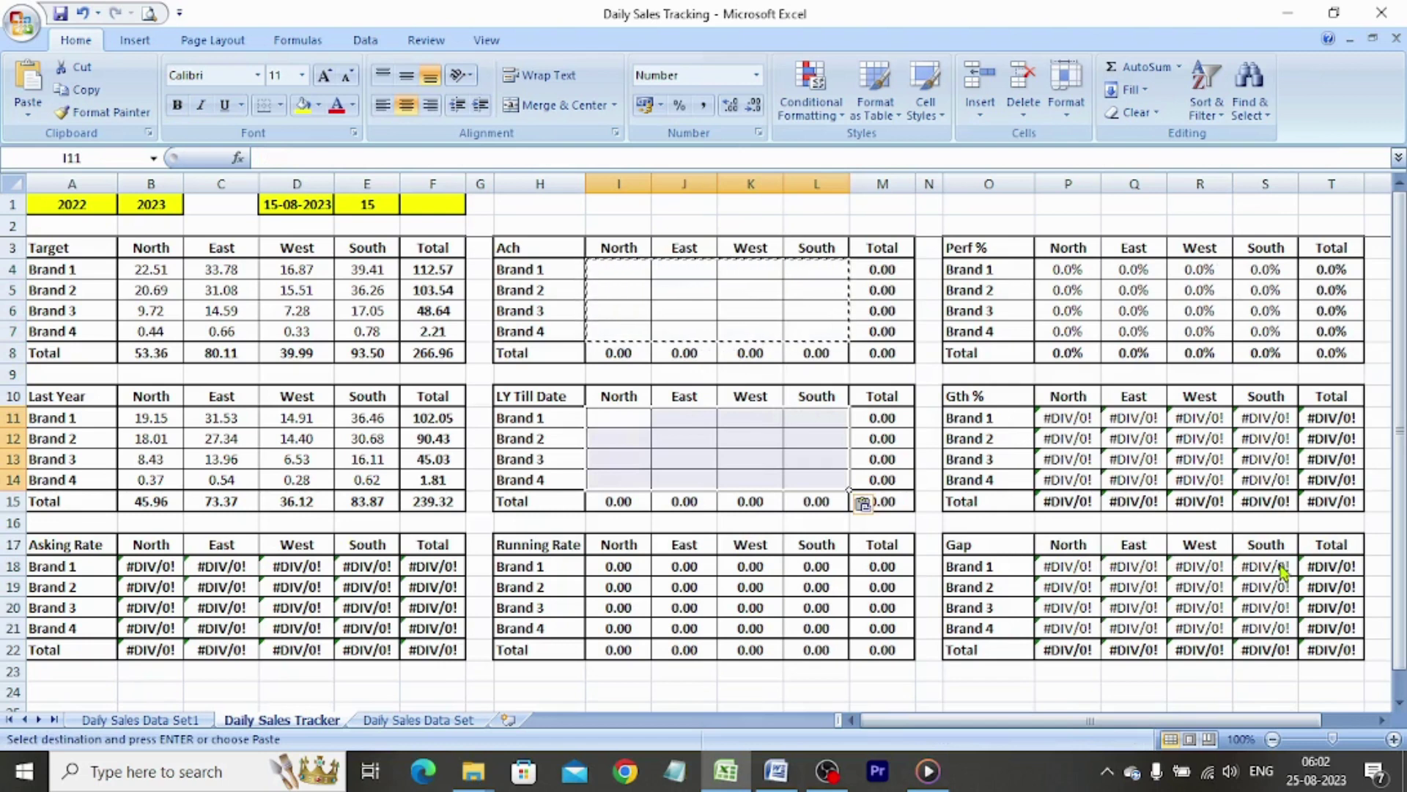
Clear the Asking Rate table, including its totals
key("Left")
key("Left")
key("Left")
key("Left")
key("Left")
key("Left")
key("Left")
key("Left")
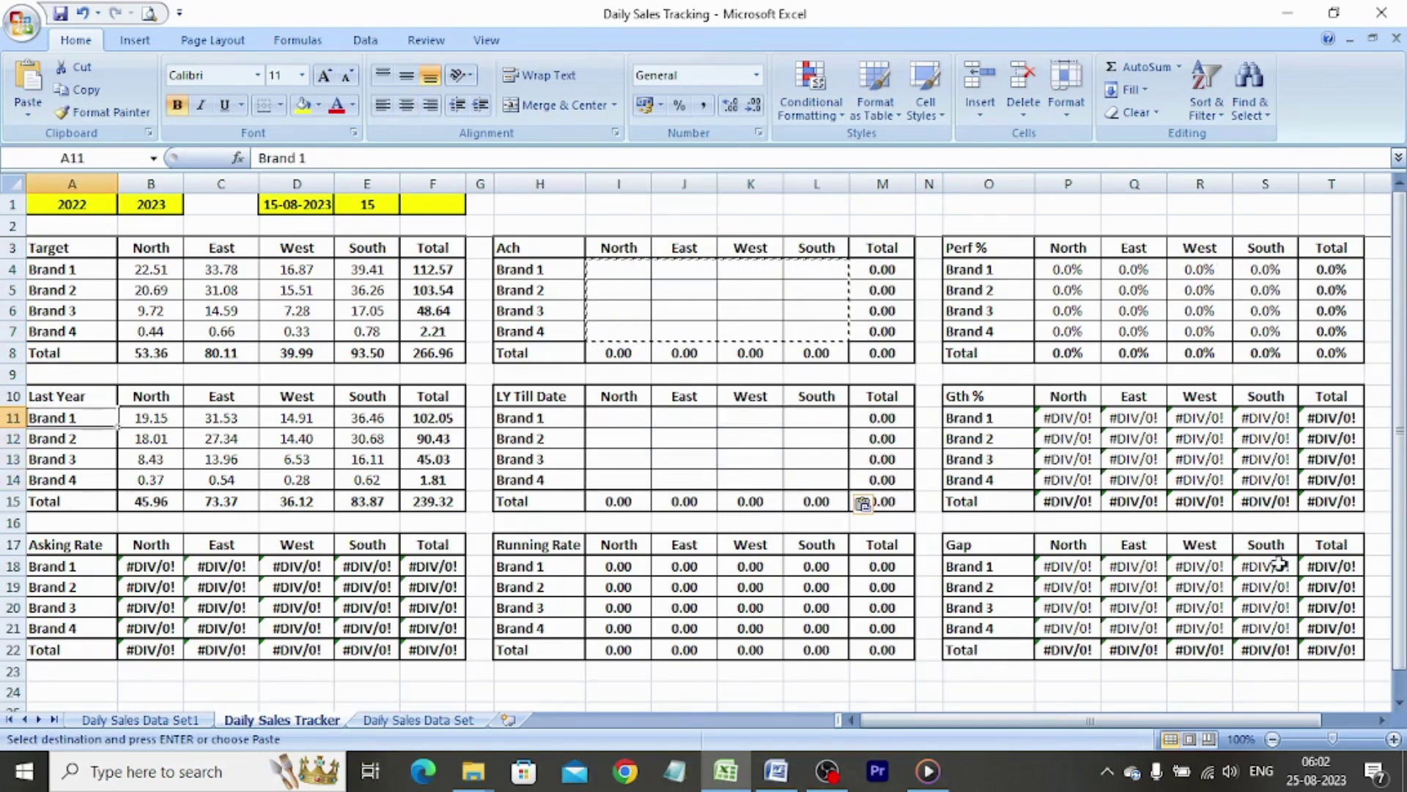
key("Down")
key("Down")
key("Down")
key("Down")
key("Down")
key("Down")
key("Down")
key("Right")
key("shift+Right")
key("shift+Right")
key("shift+Right")
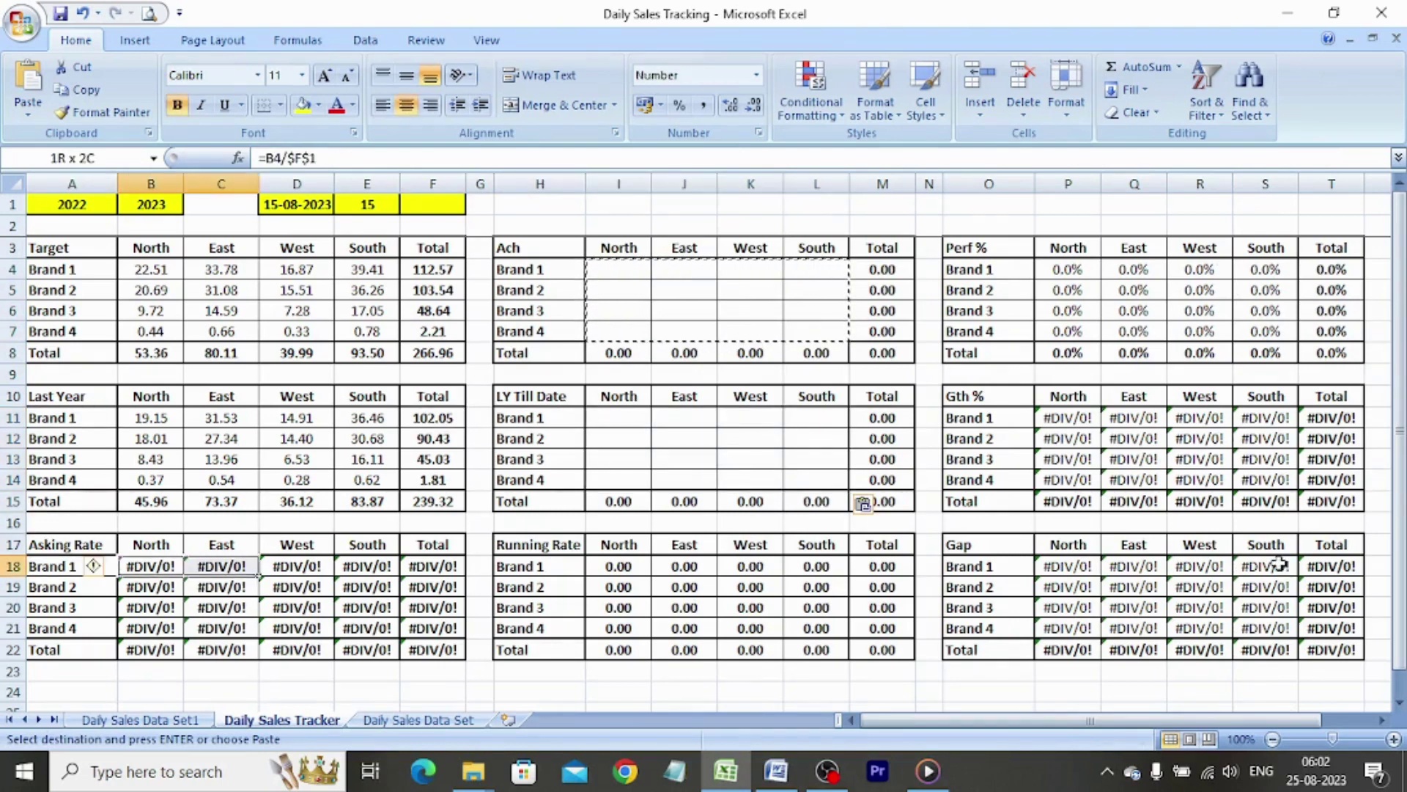
key("shift+Down")
key("shift+Down")
key("shift+Down")
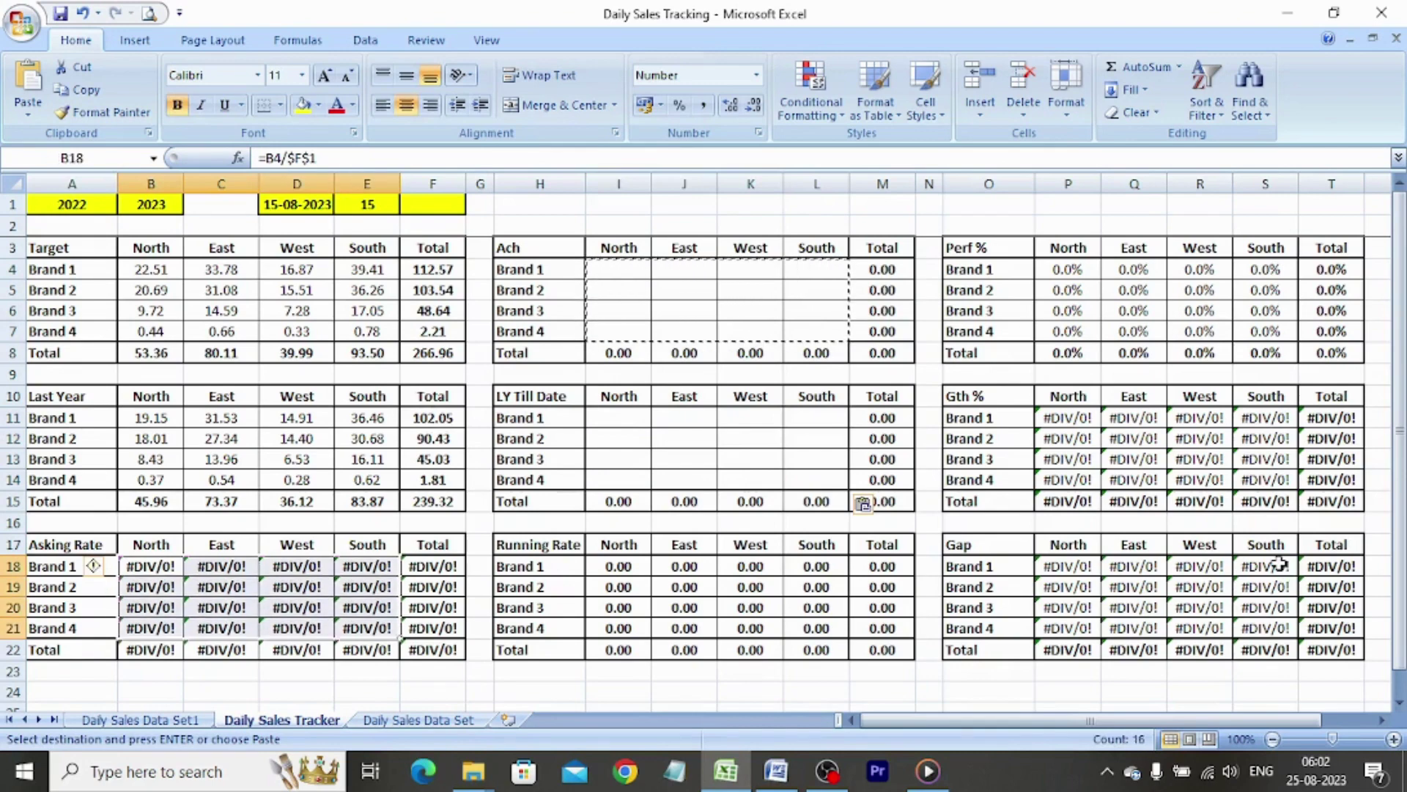
key("Delete")
key("shift+Right")
key("shift+Down")
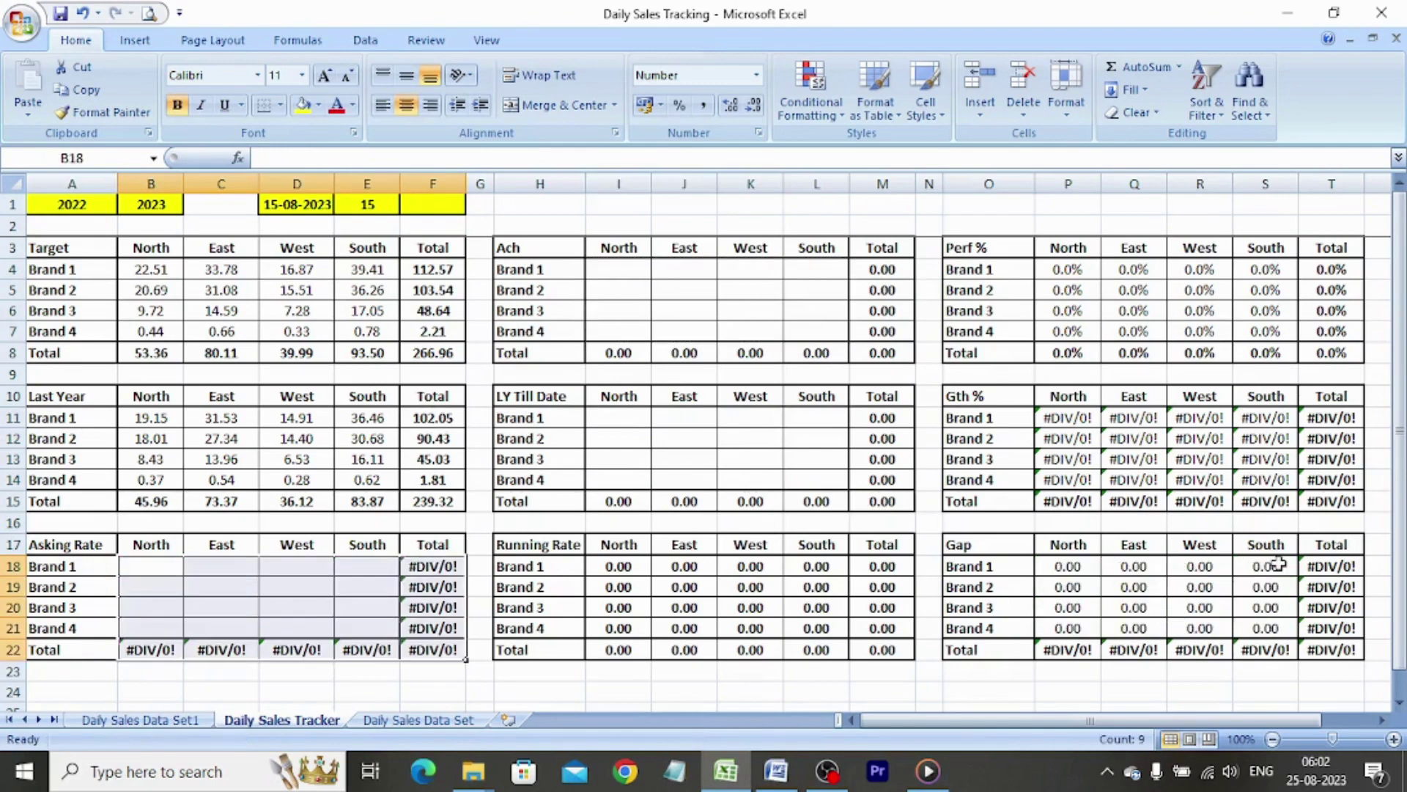
key("Delete")
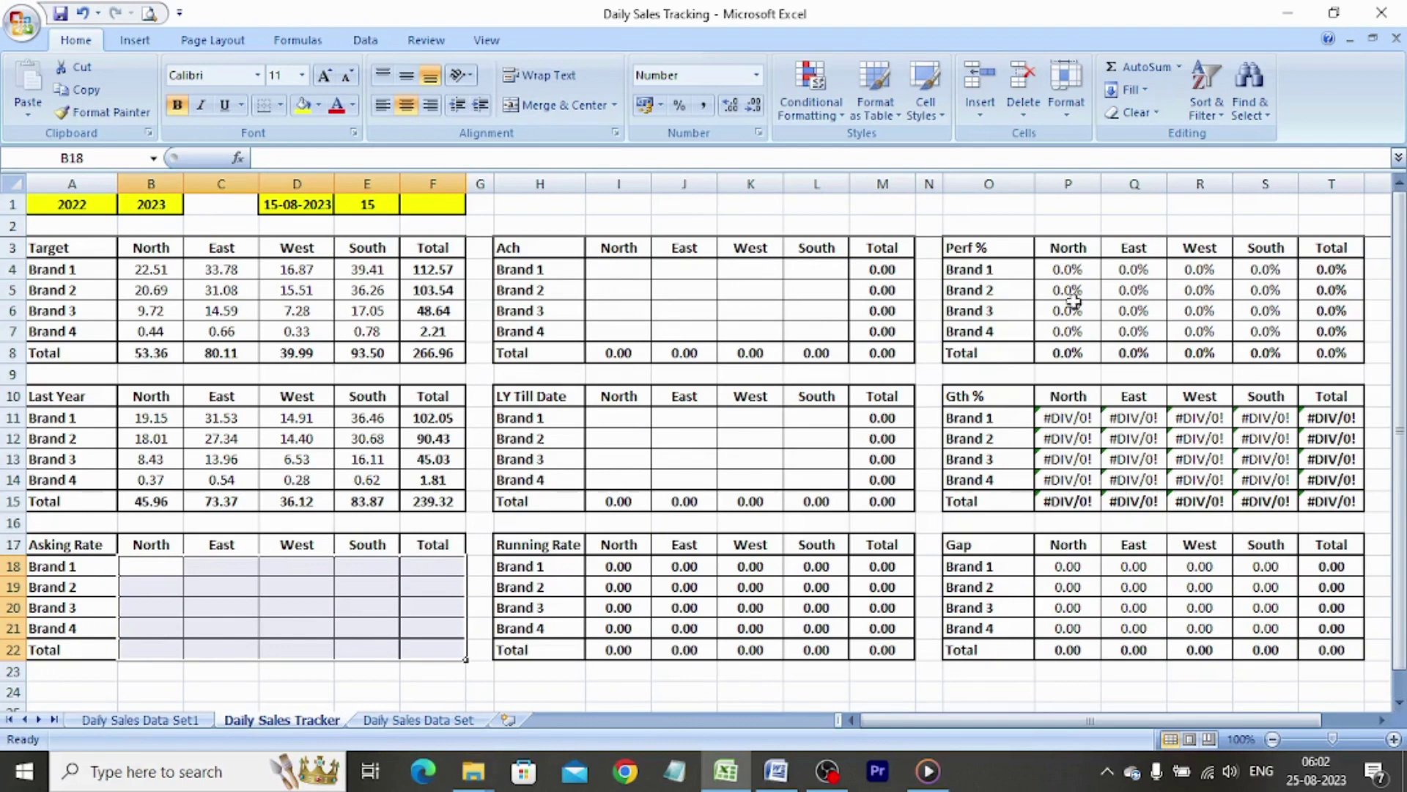
Clear the Perf %, Gth %, Gap (P18:T22) and Running Rate tables
left_click(1068, 270)
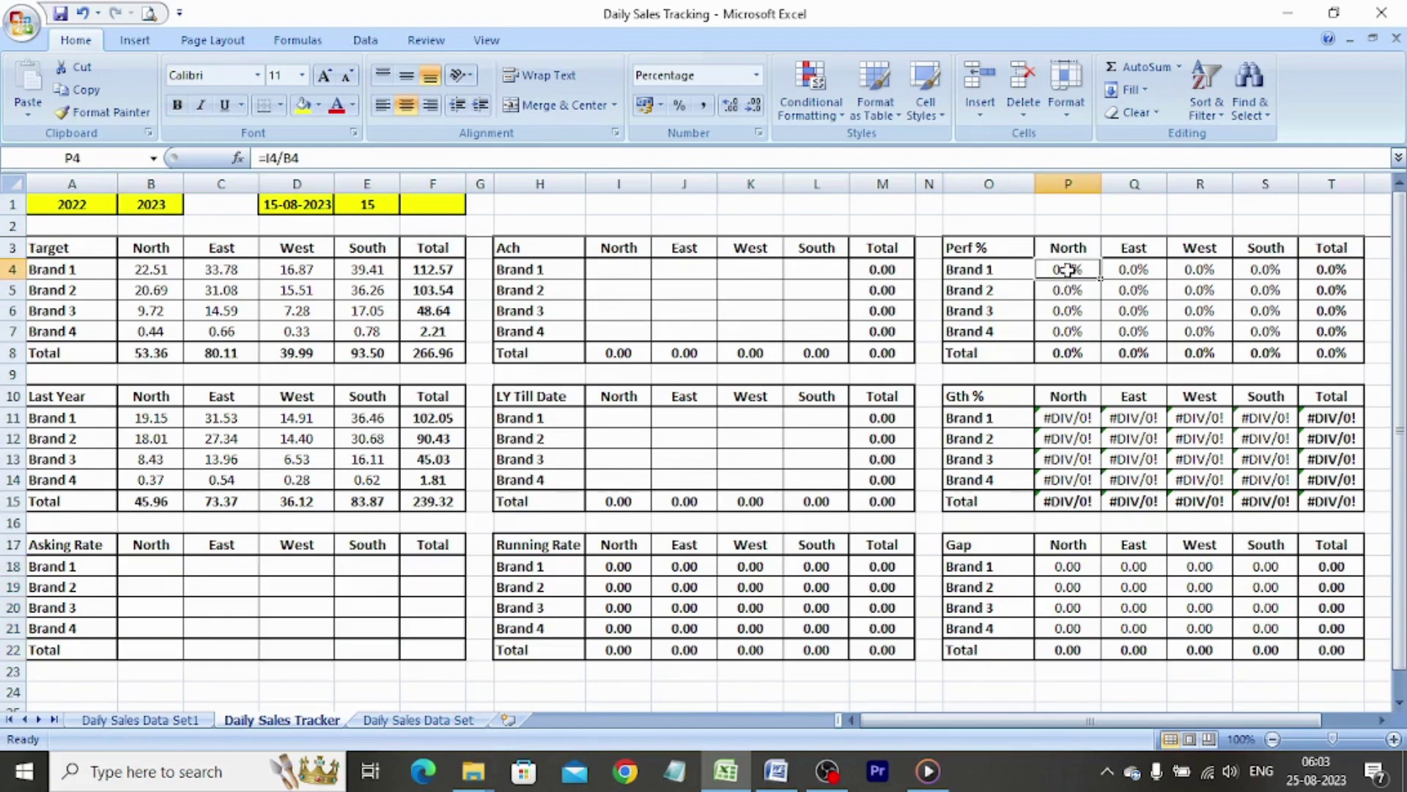
left_click(1312, 352, "shift")
key("Delete")
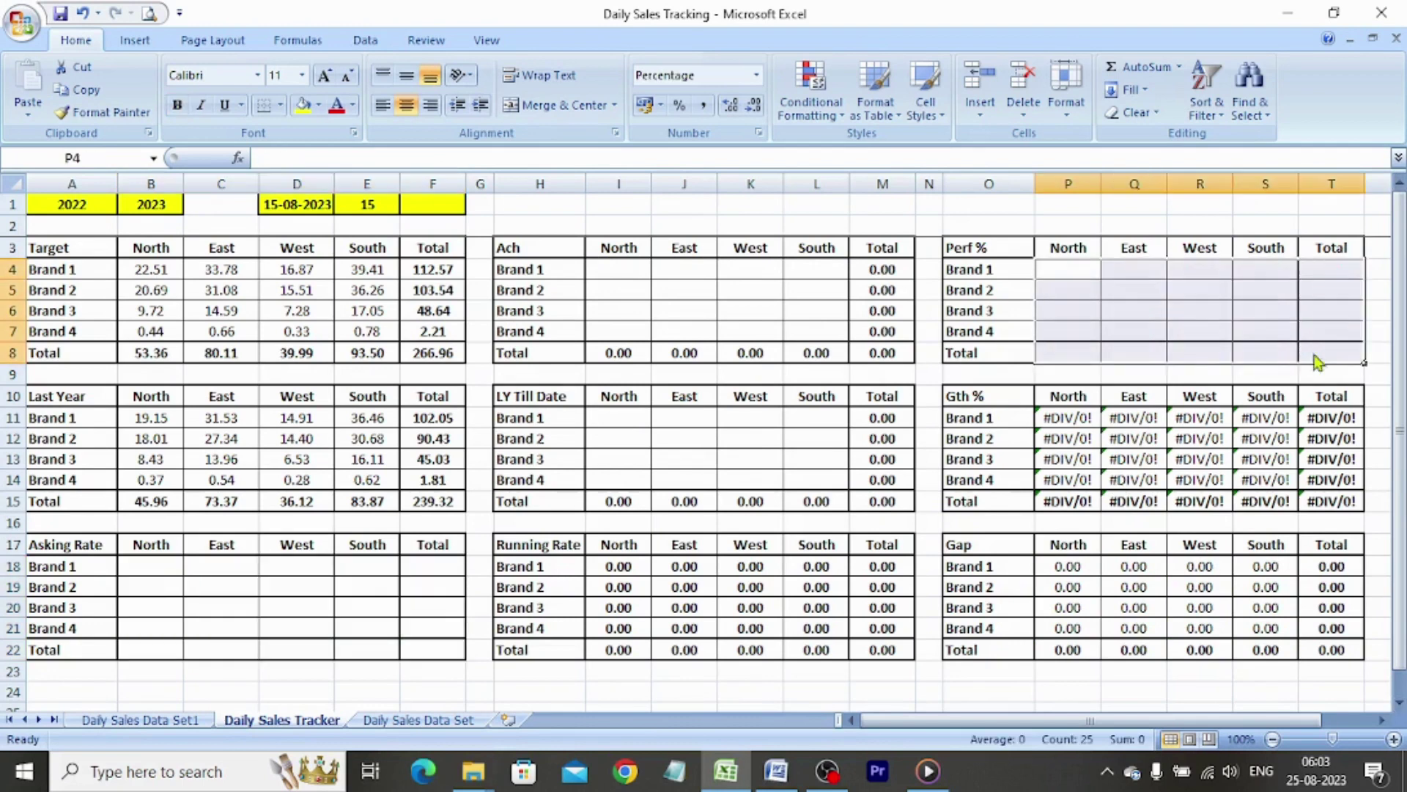
left_click(1088, 419)
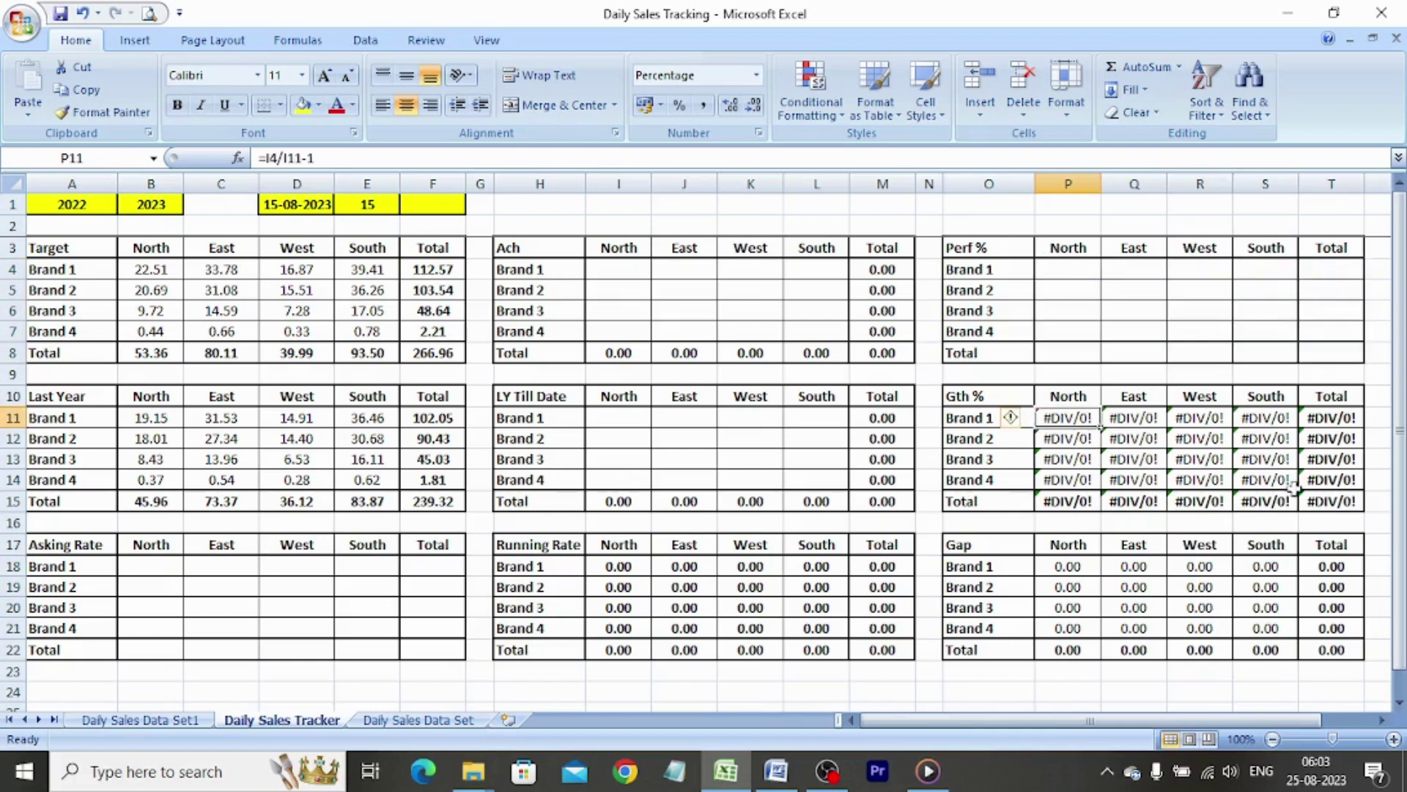
left_click(1332, 506, "shift")
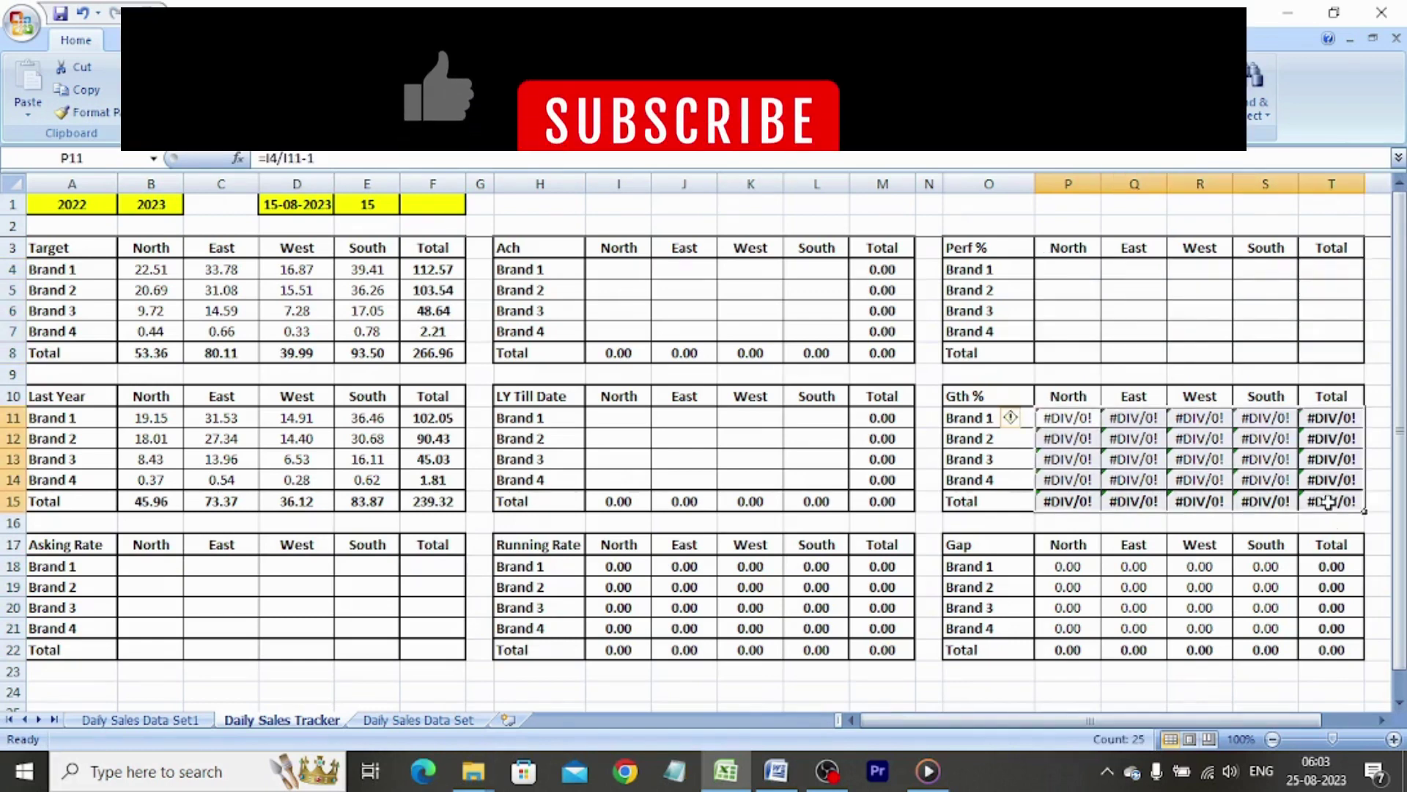
key("Delete")
left_click_drag(1076, 569, 1314, 648)
key("Delete")
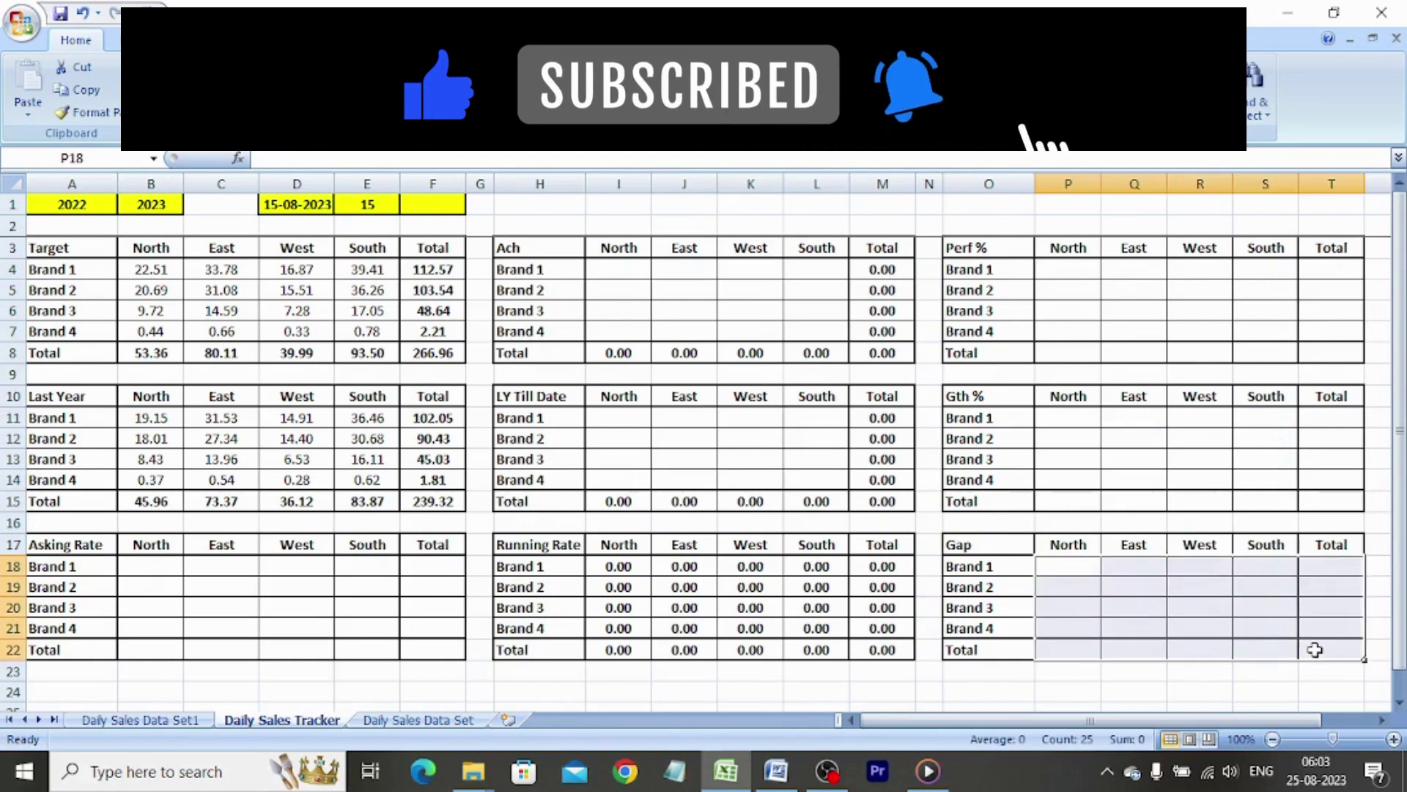
left_click(618, 565)
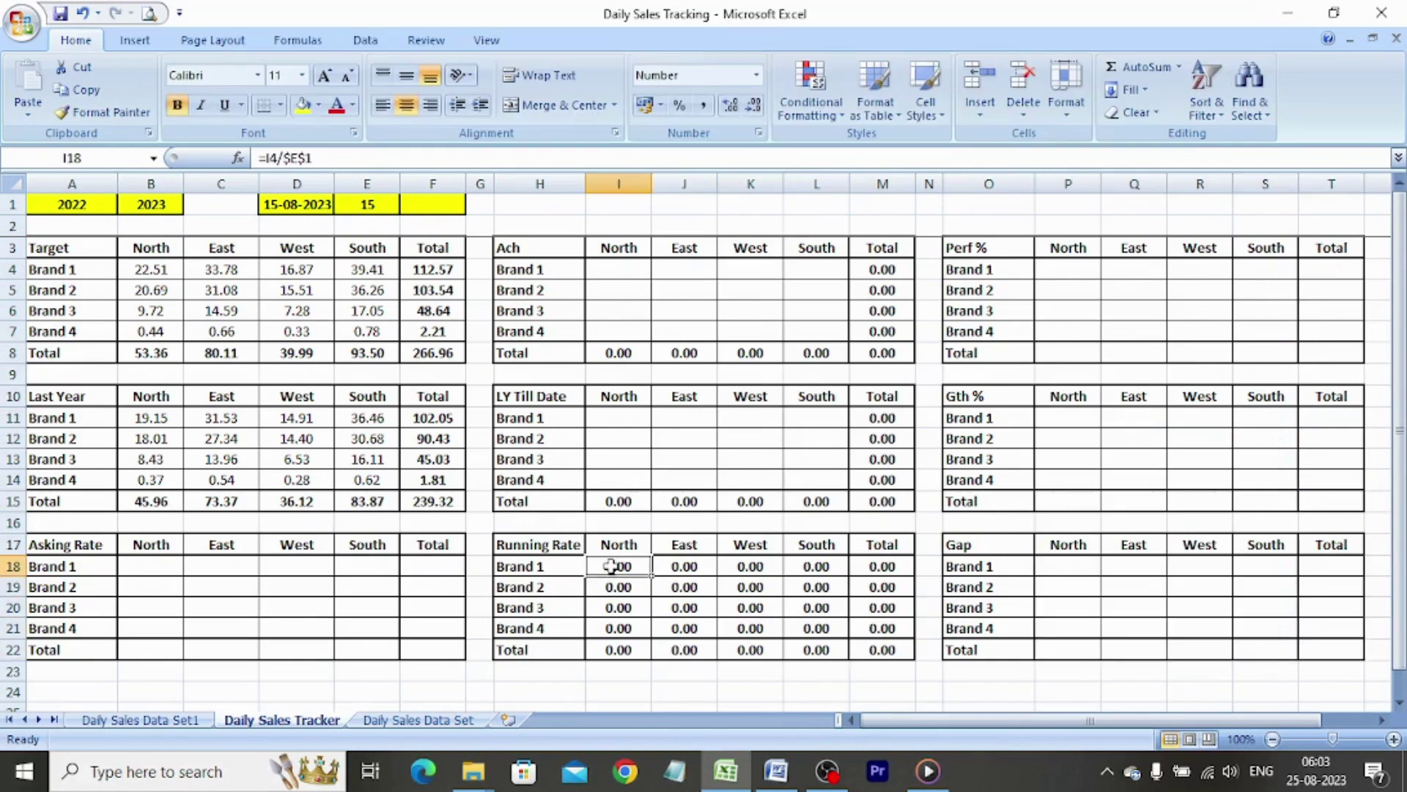
left_click(887, 652, "shift")
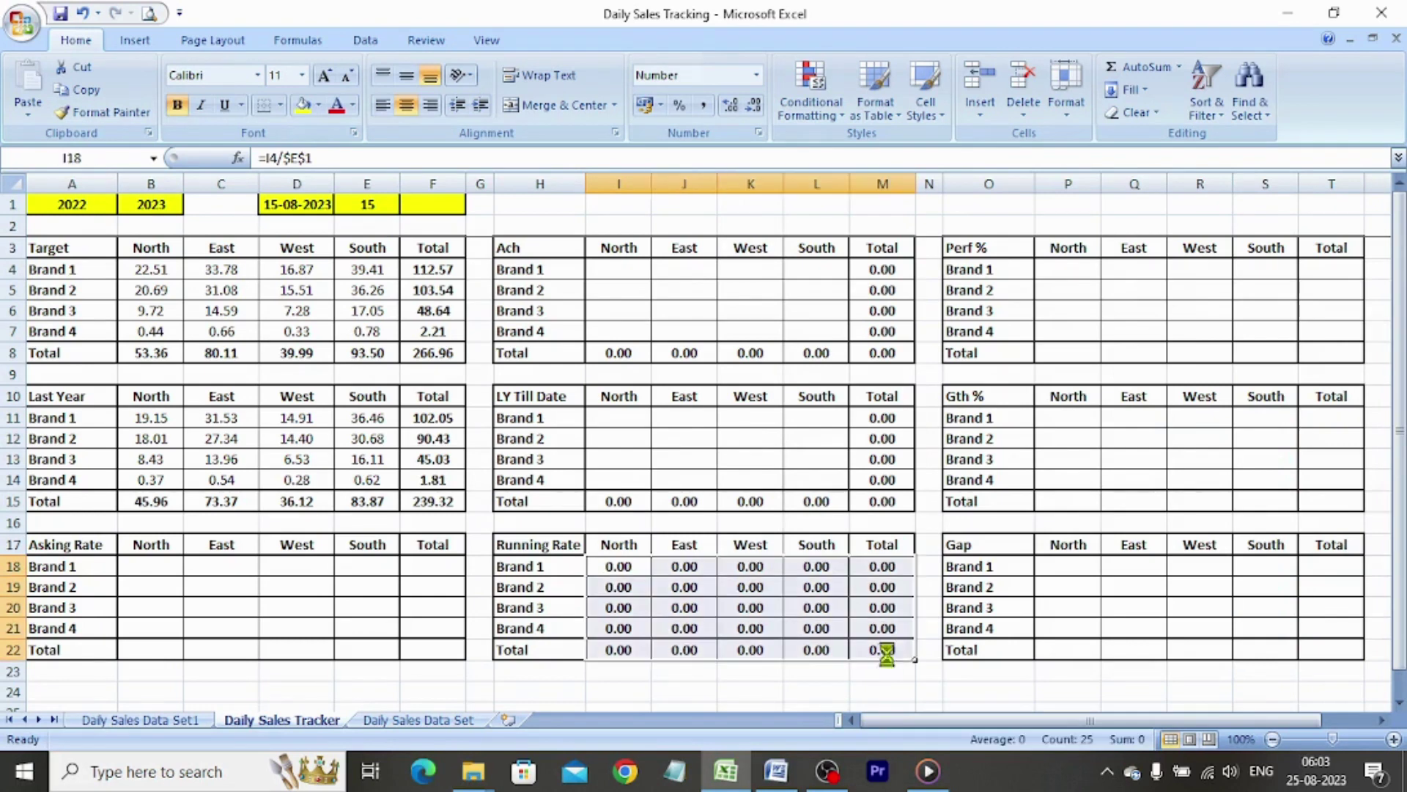
key("Delete")
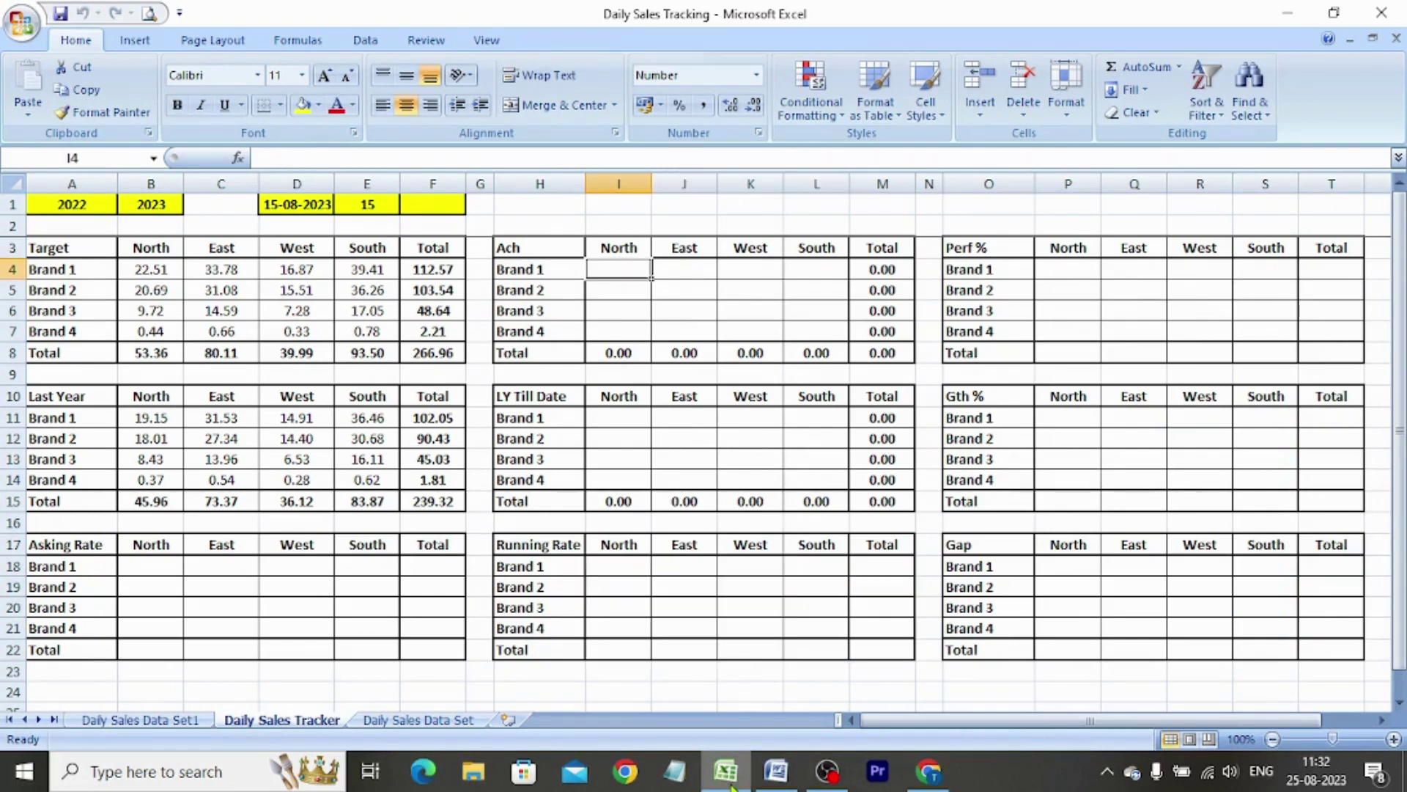
Begin I4 with =SUMIF('Daily Sales Data Set'!$A:$A, using the data sheet's key column
type("=sumif")
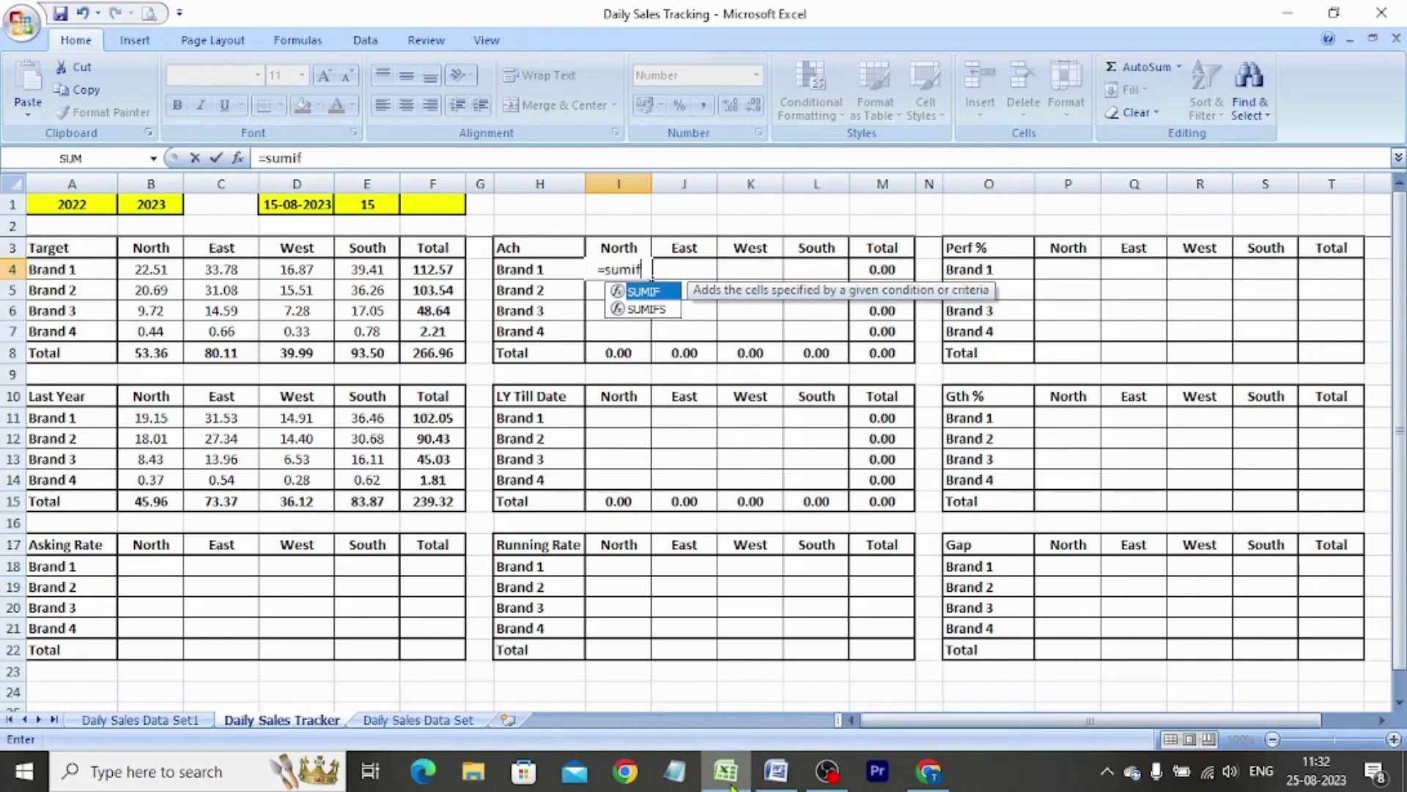
type("(")
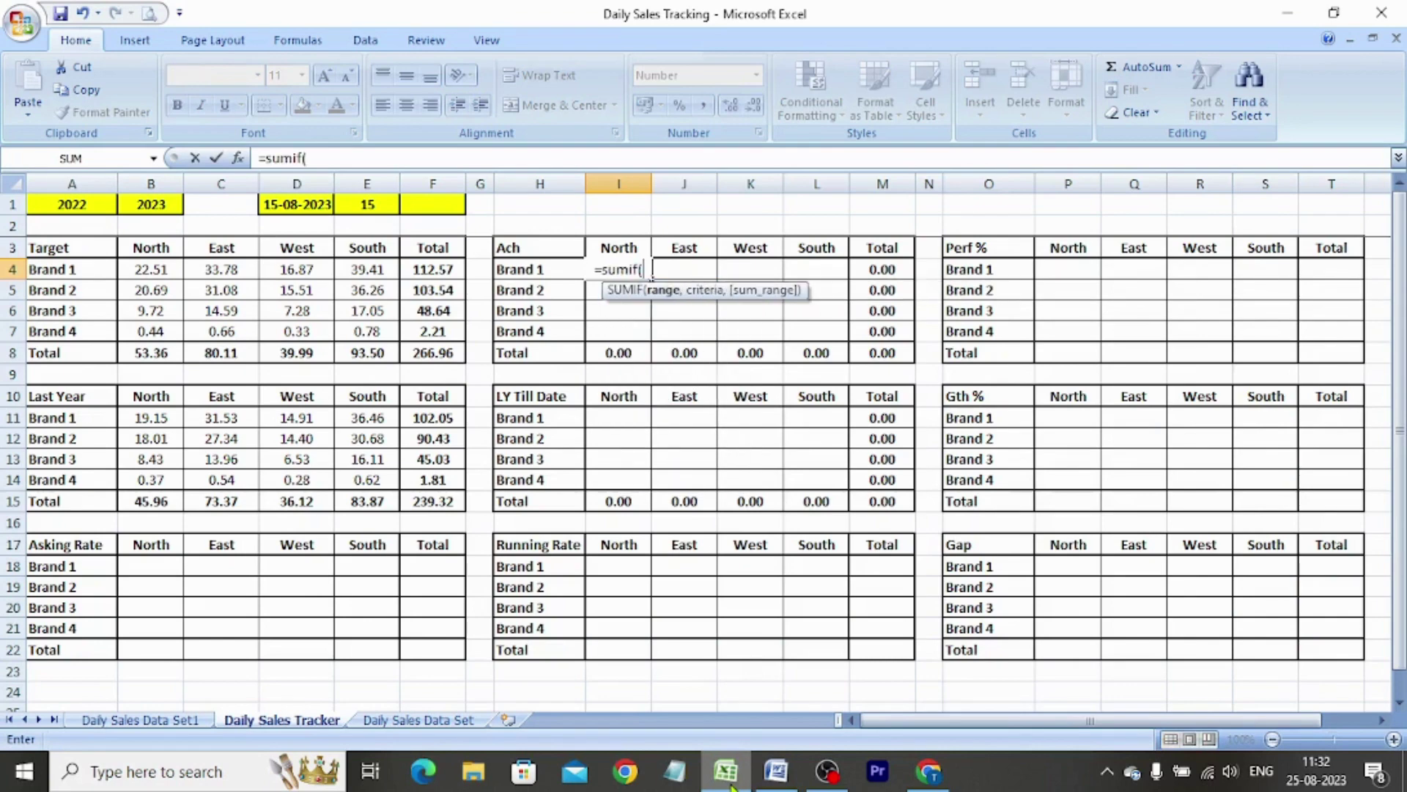
key("ctrl+Page_Down")
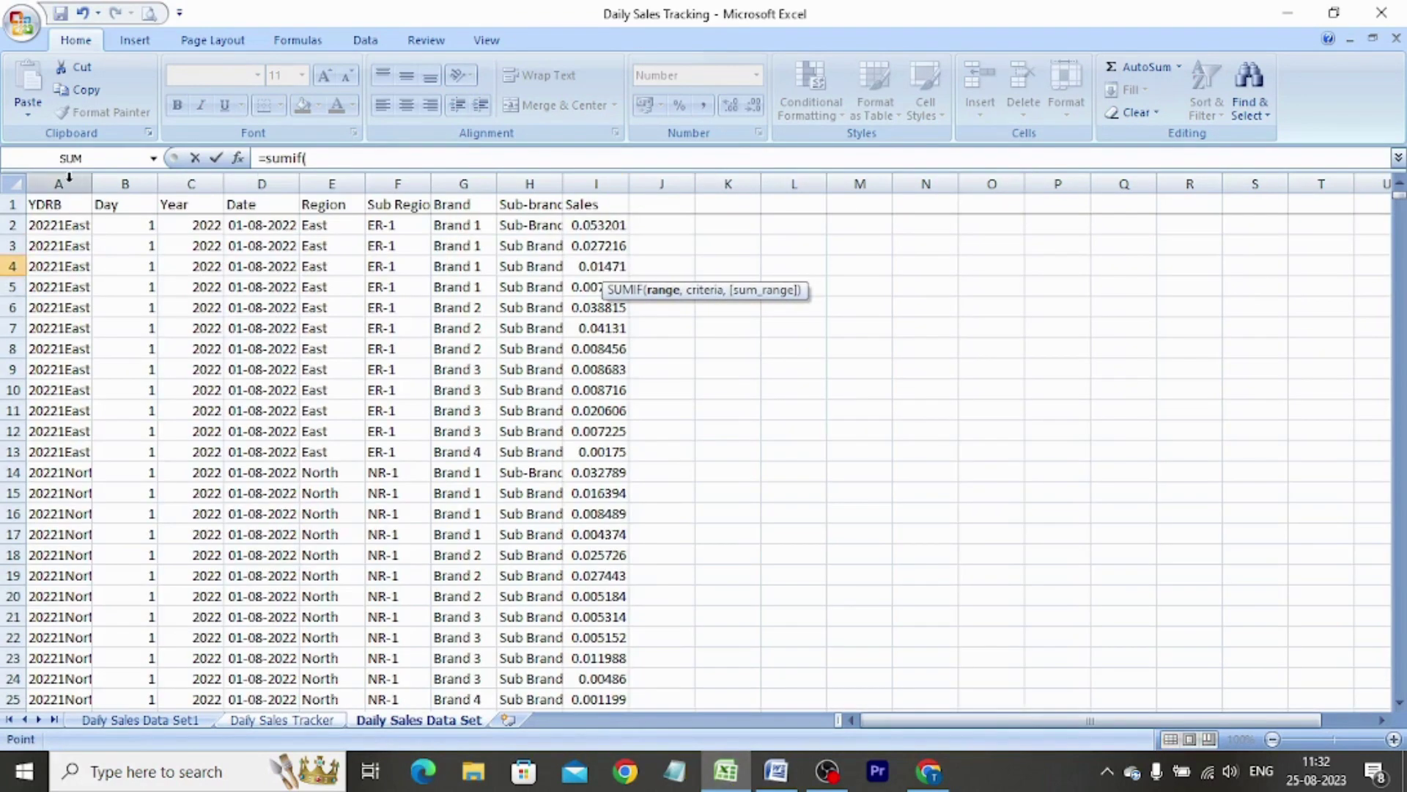
left_click(62, 181)
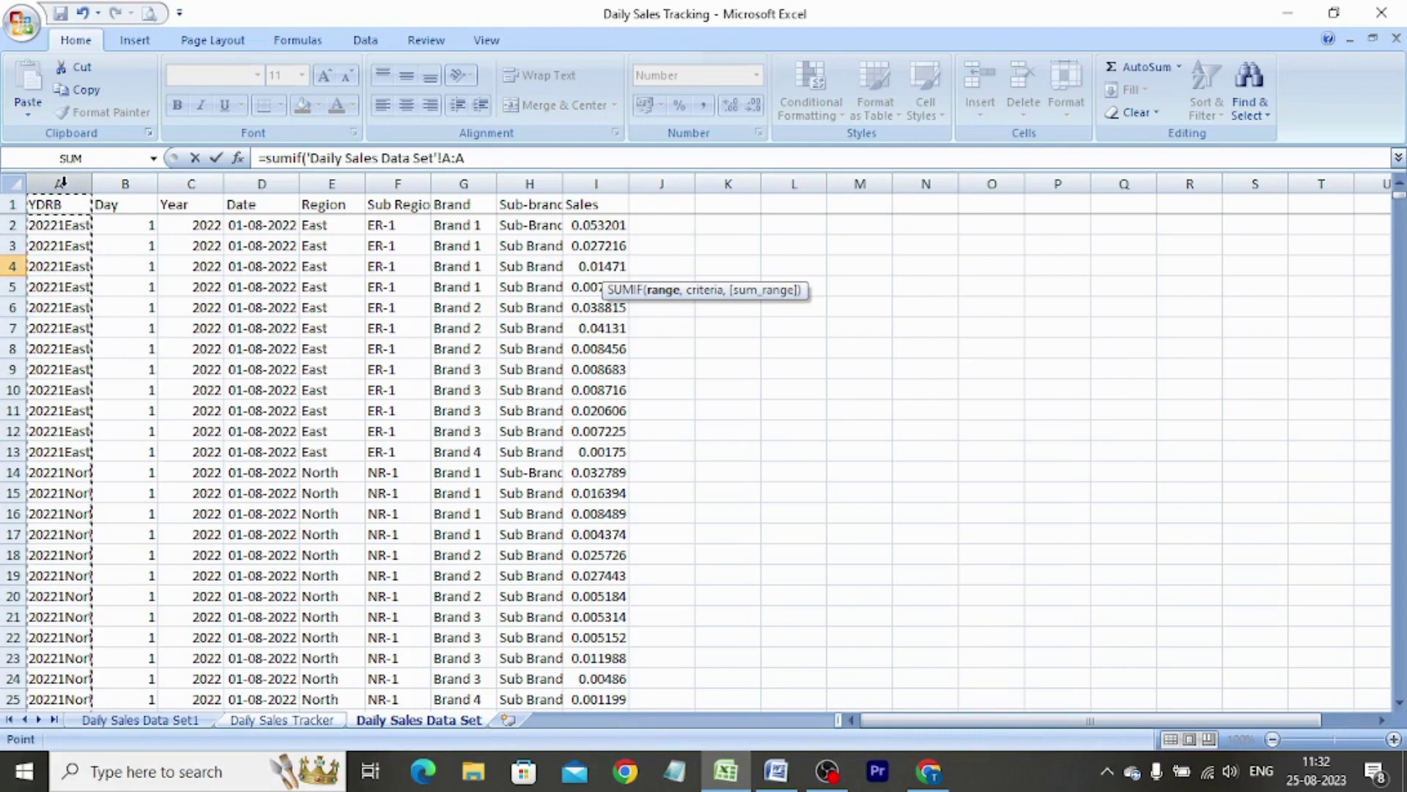
key("F4")
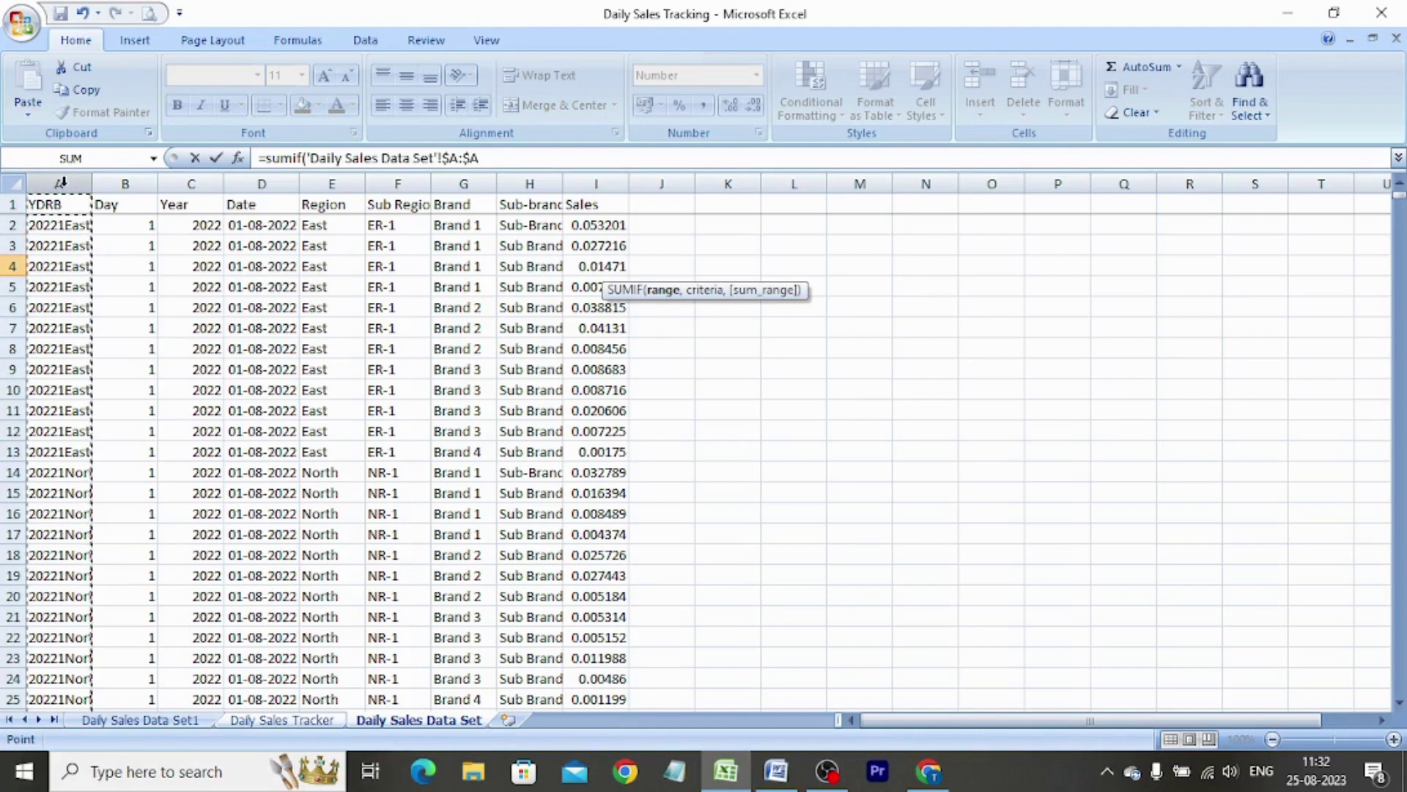
type(",")
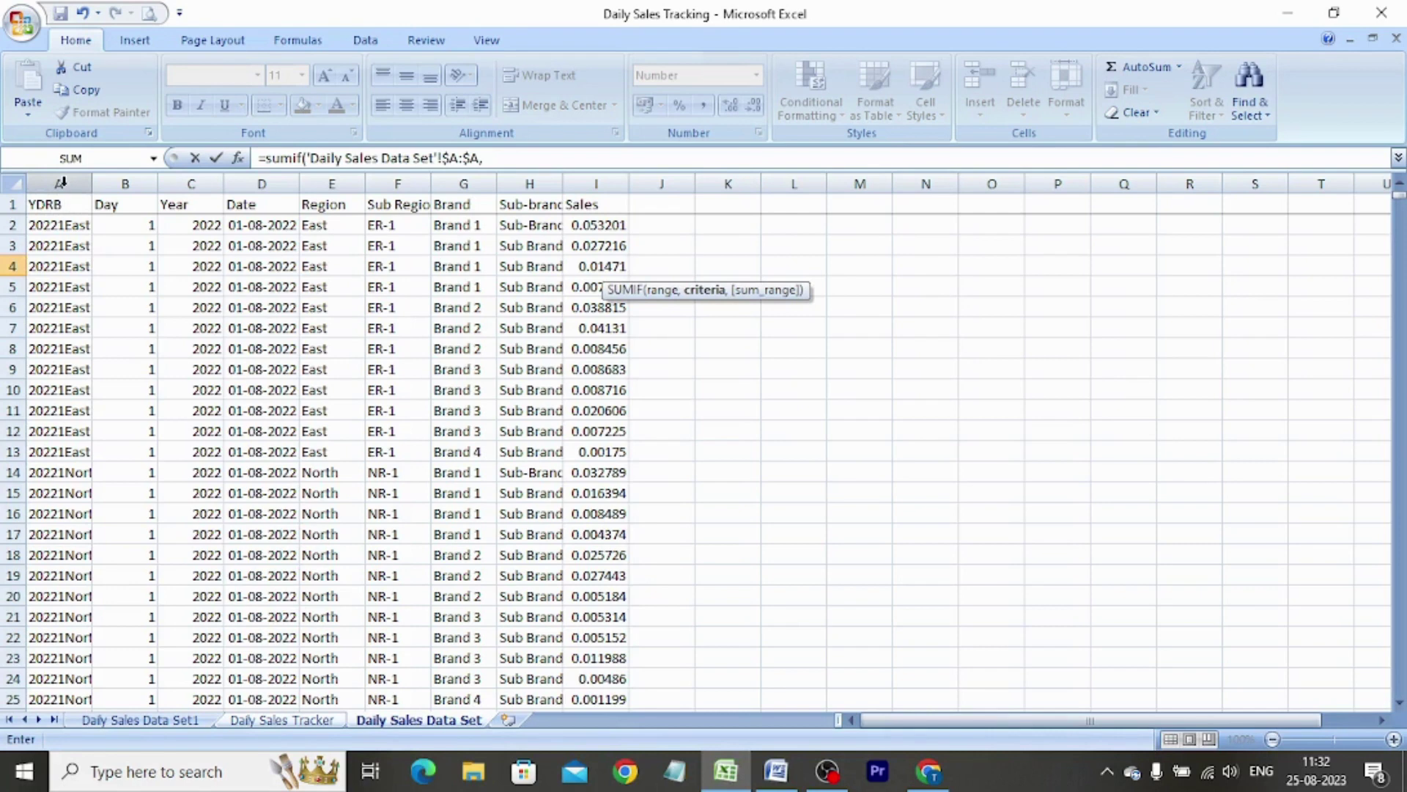
key("ctrl+Page_Up")
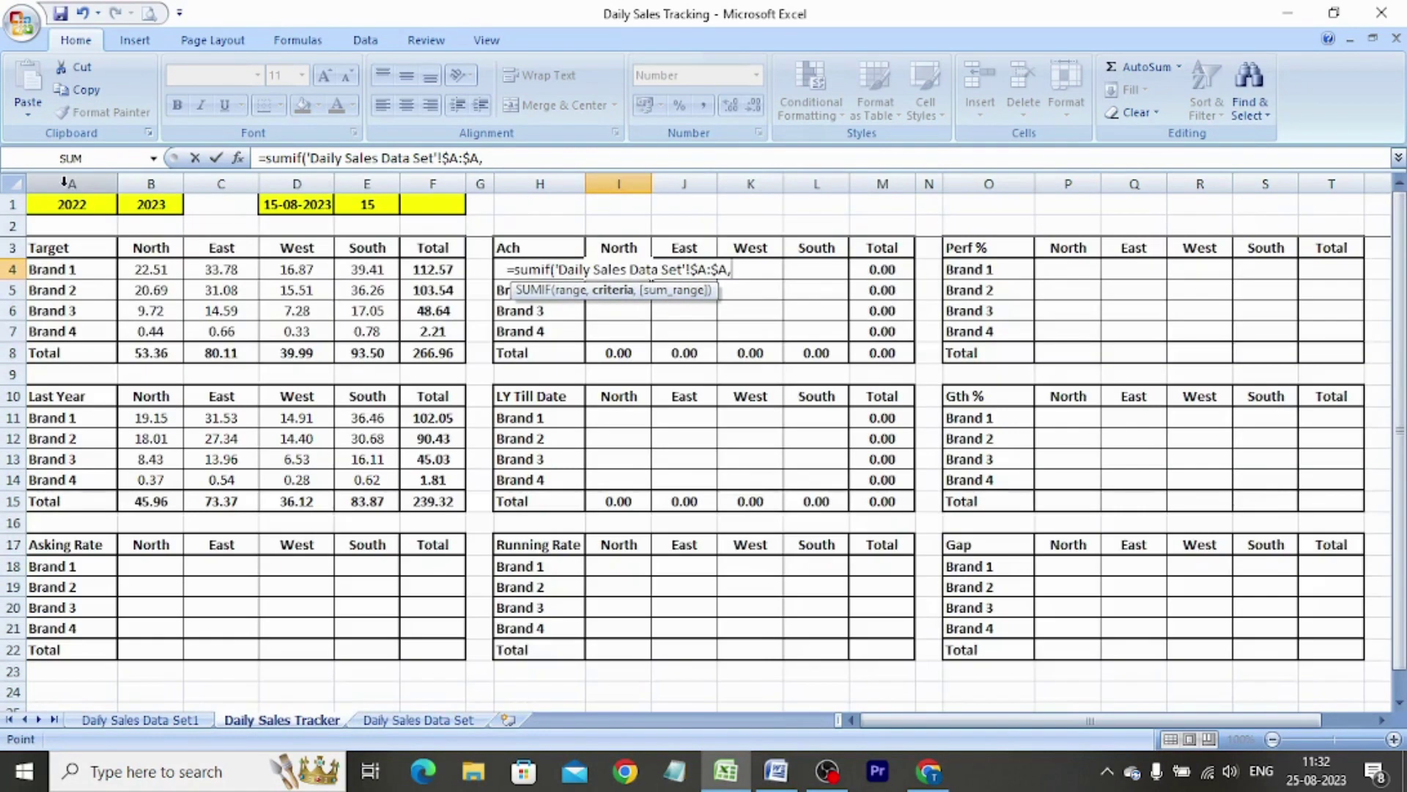
Complete the SUMIF with criteria $B$1&$E$1&I$3&$H4 and the Sales column I as sum range
left_click(158, 204)
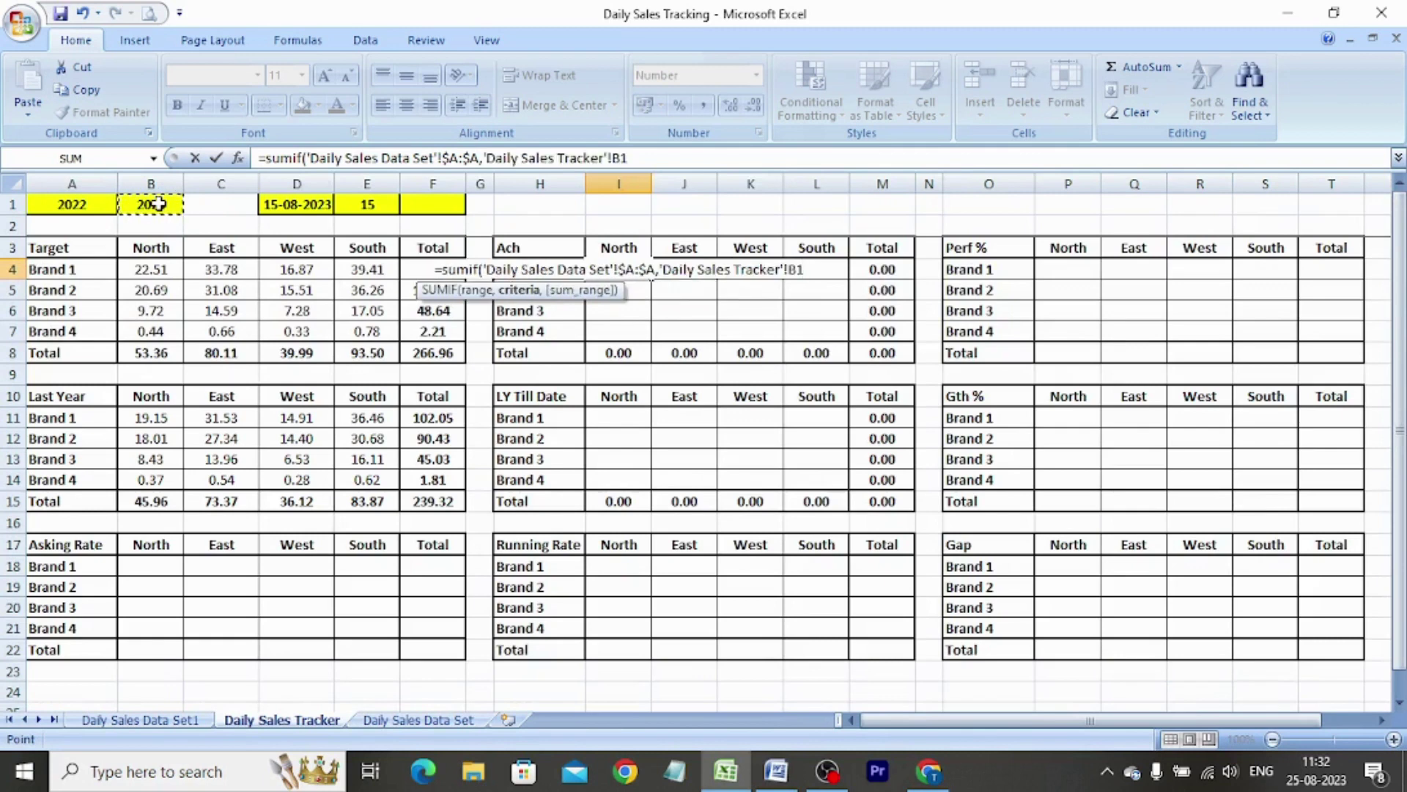
key("F4")
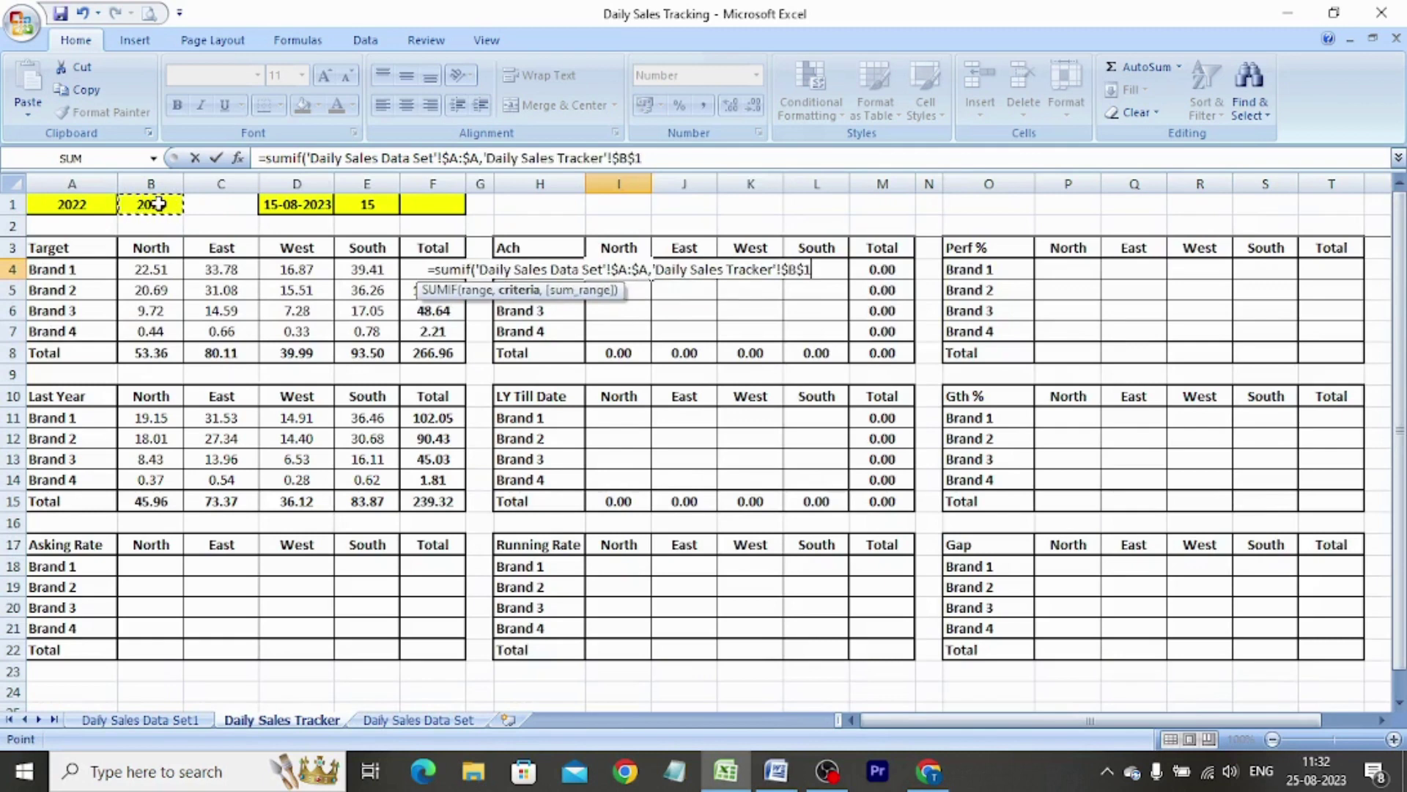
type("&")
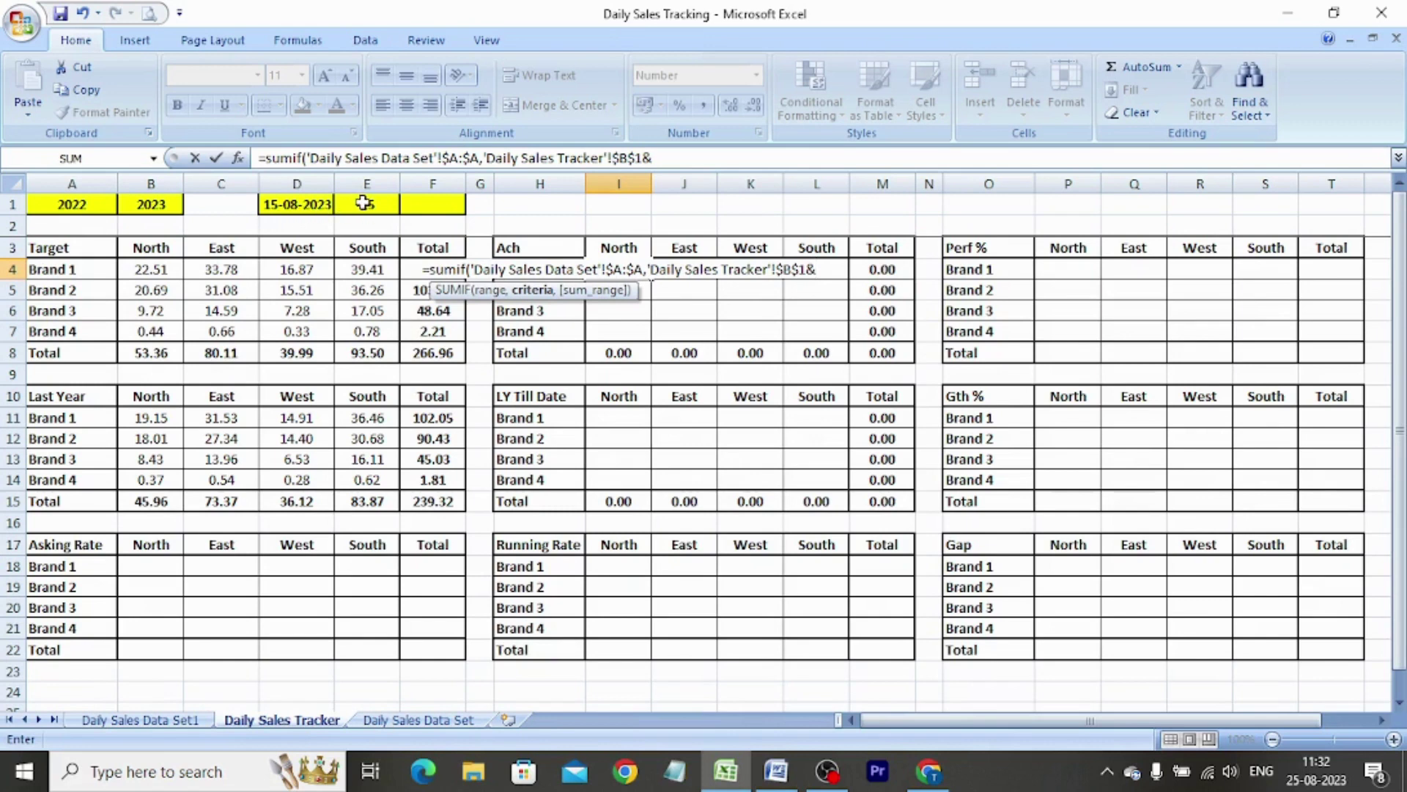
left_click(363, 203)
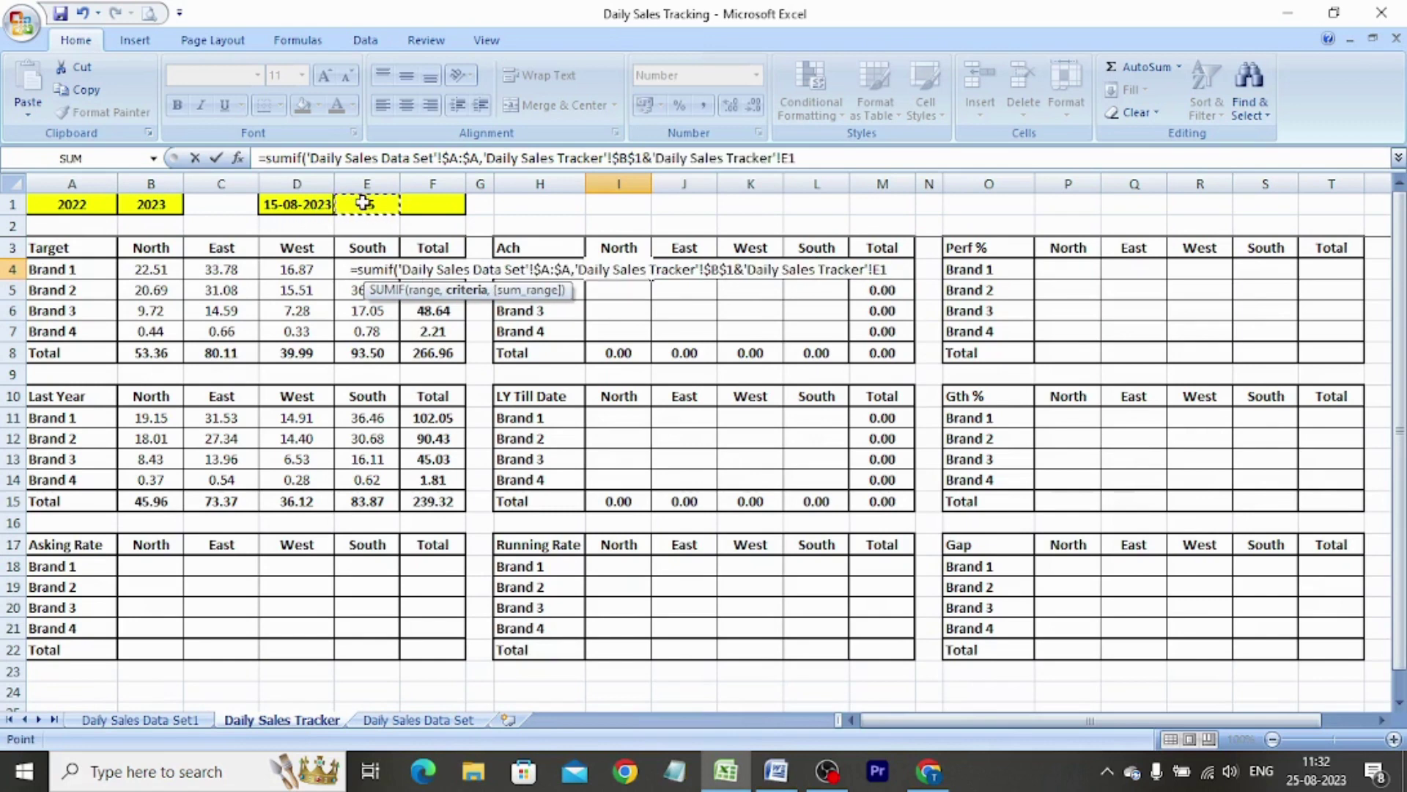
key("F4")
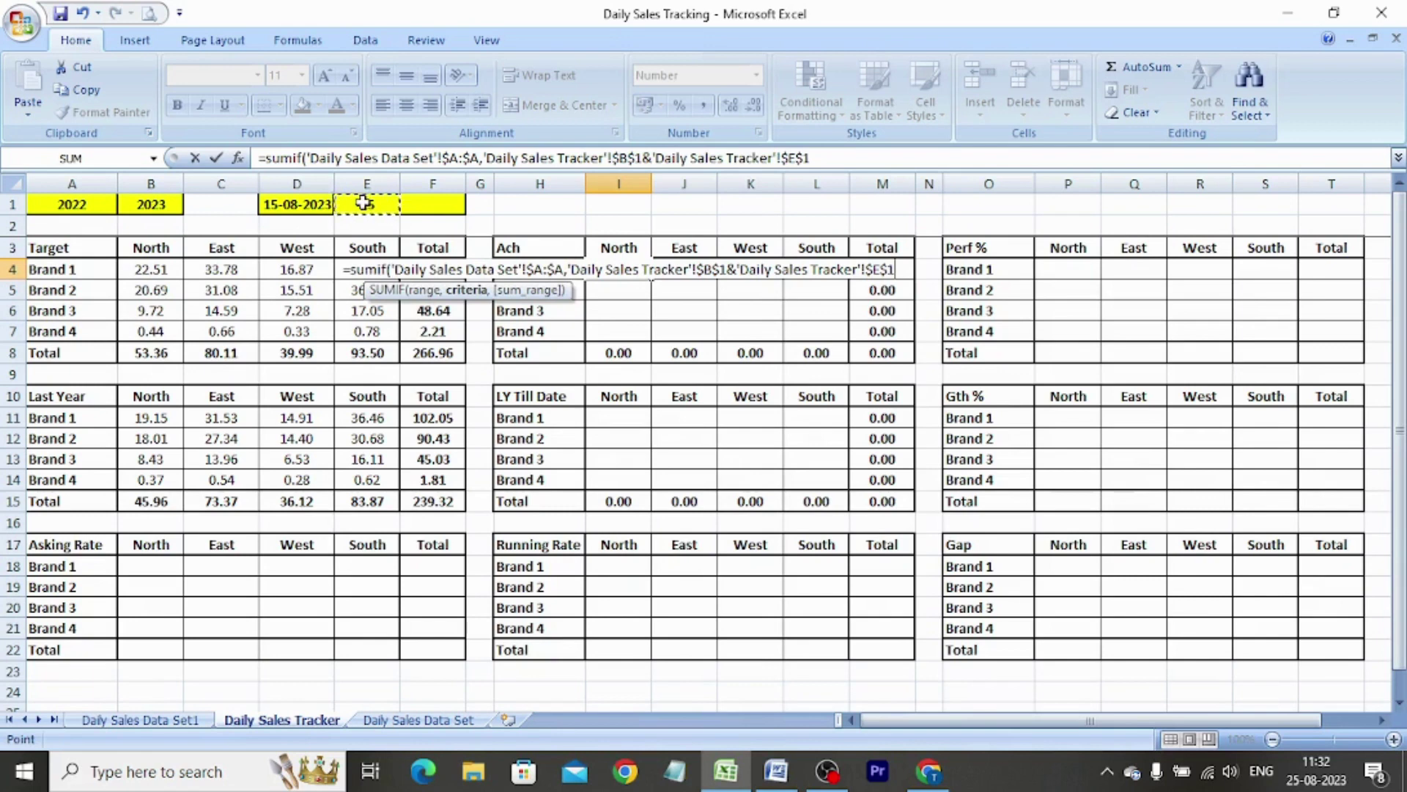
type("&")
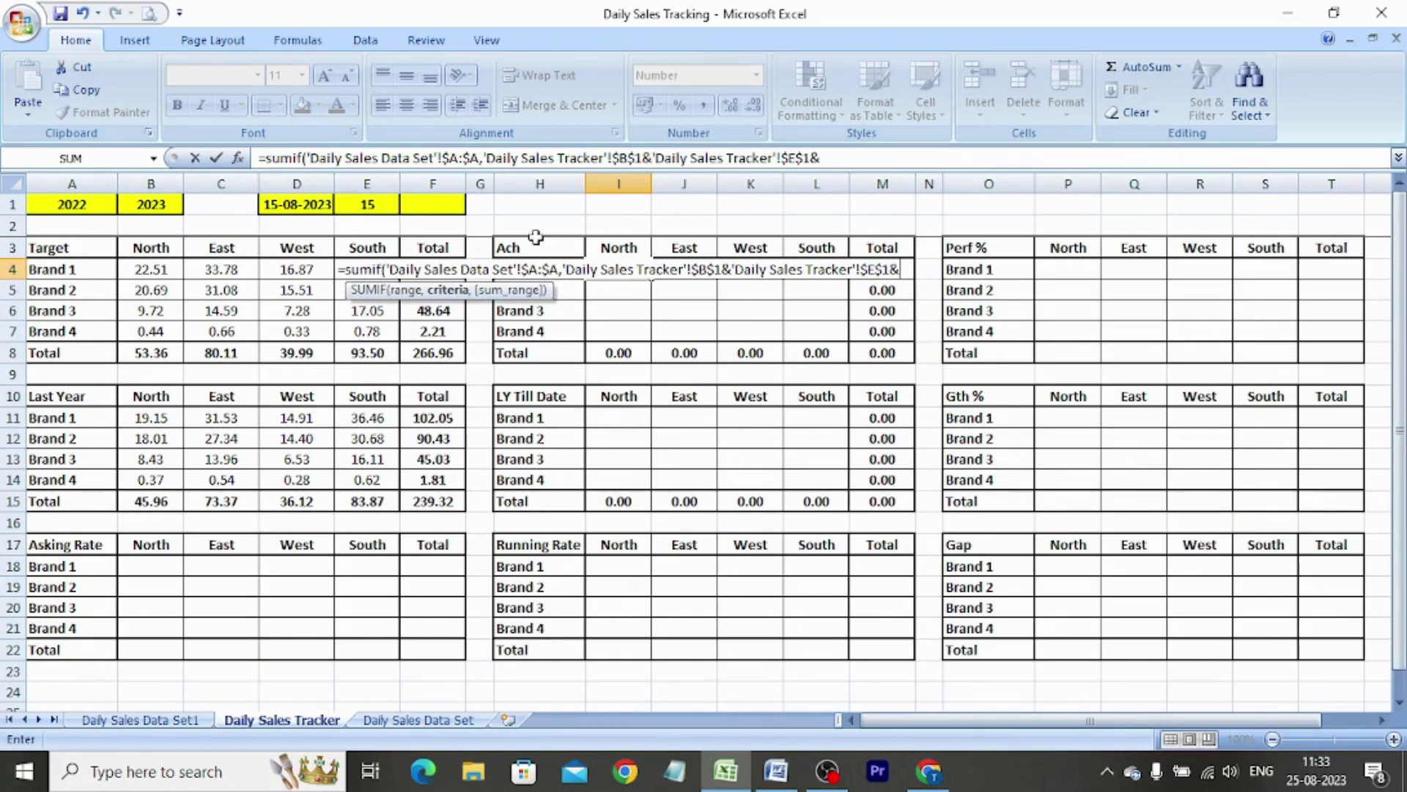
left_click(598, 246)
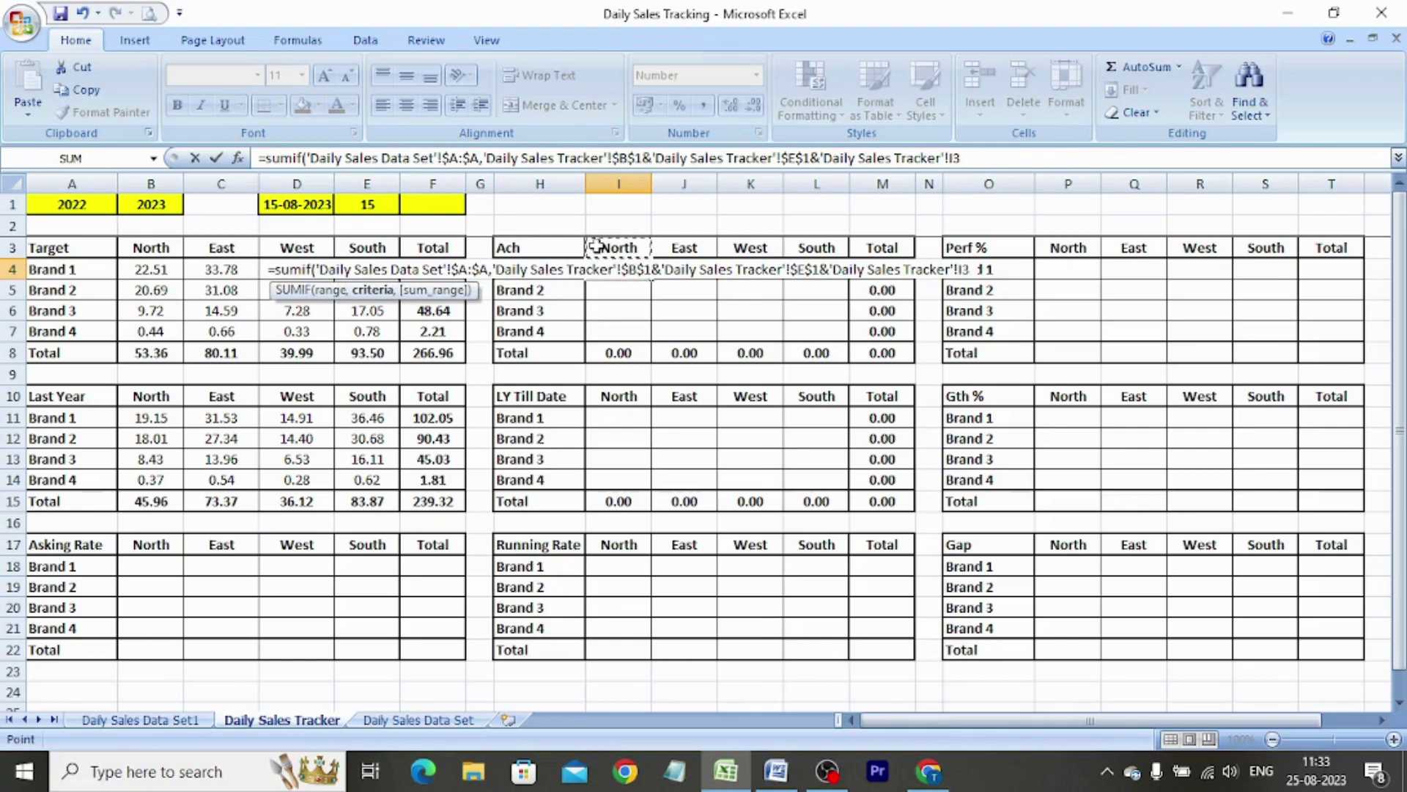
key("F4")
key("F4")
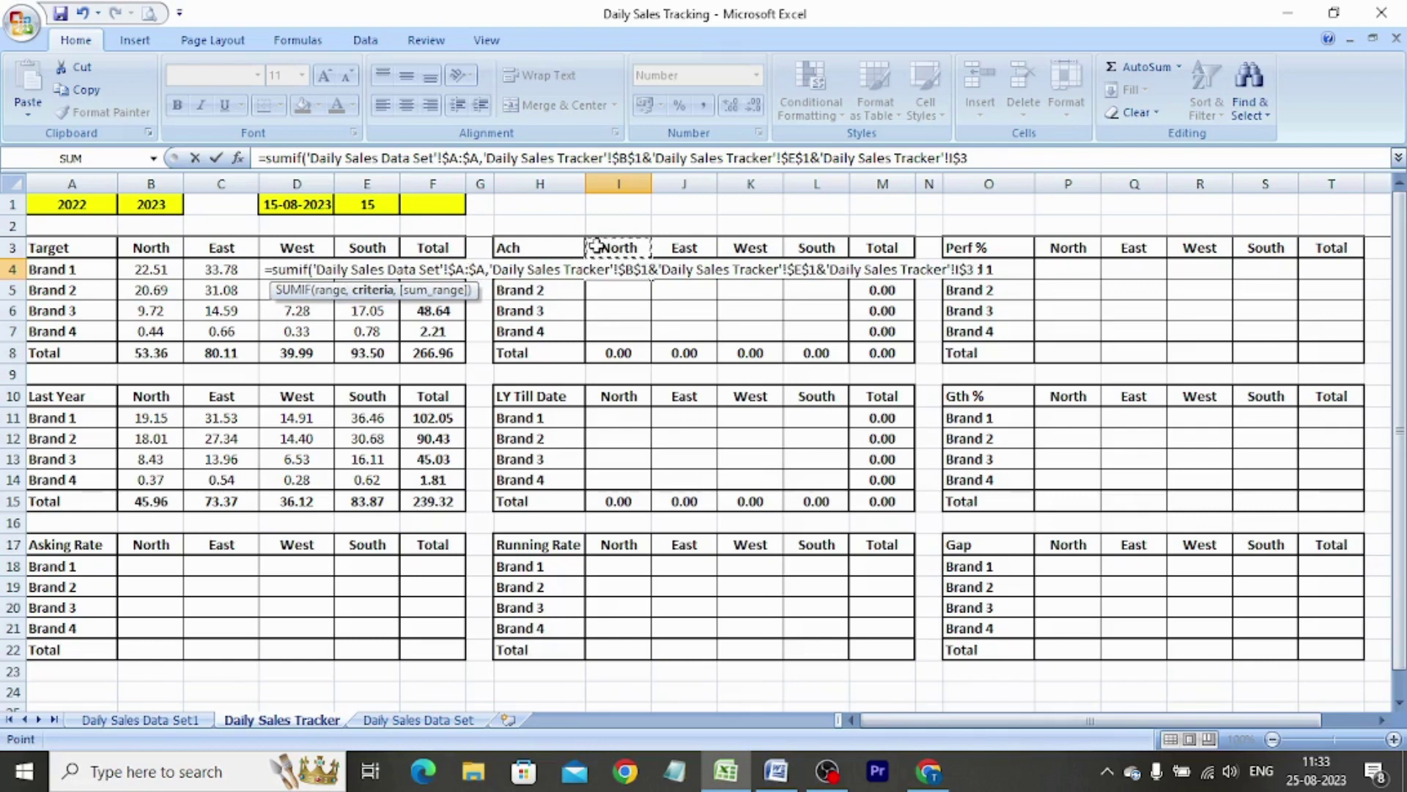
type("&")
key("Left")
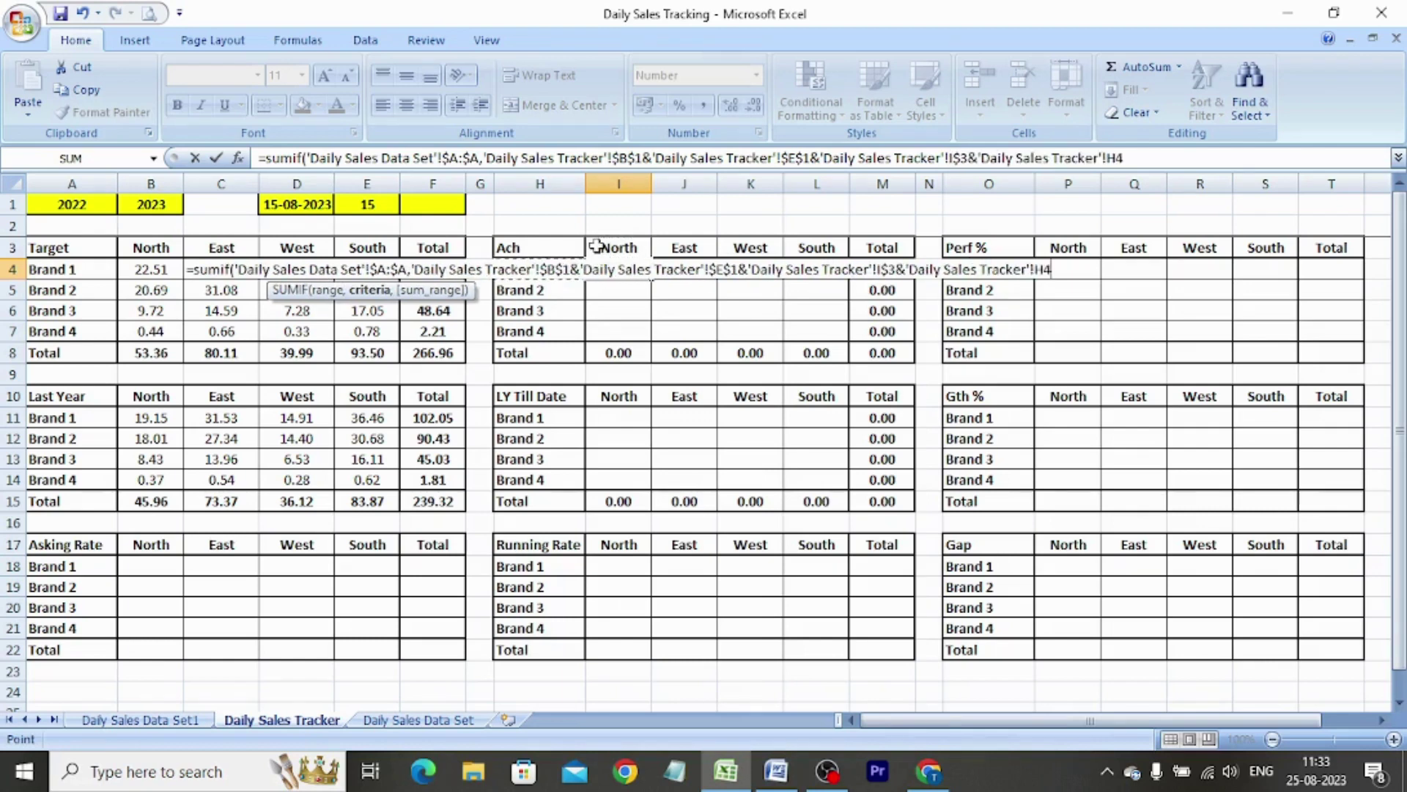
key("F4")
key("F4")
key("F4")
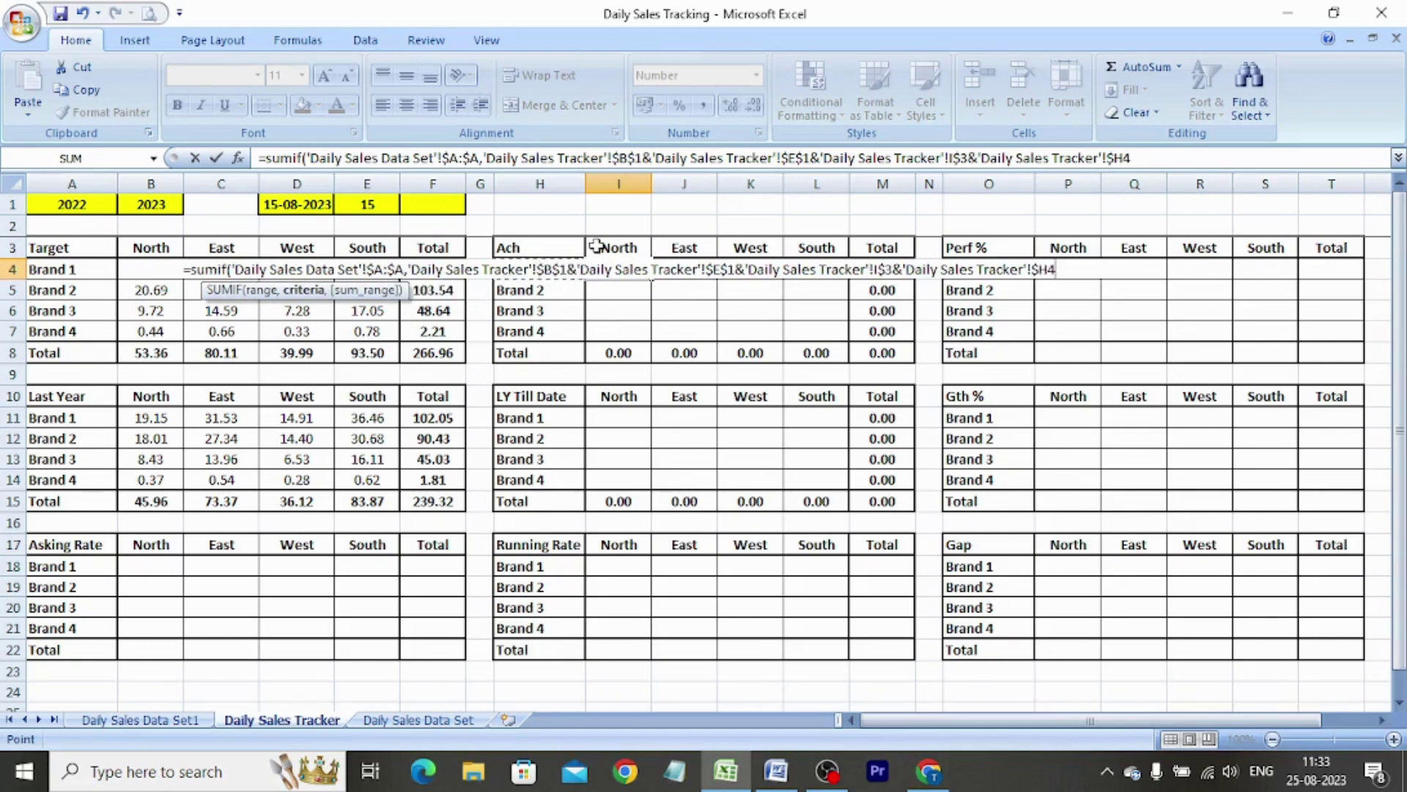
type(",")
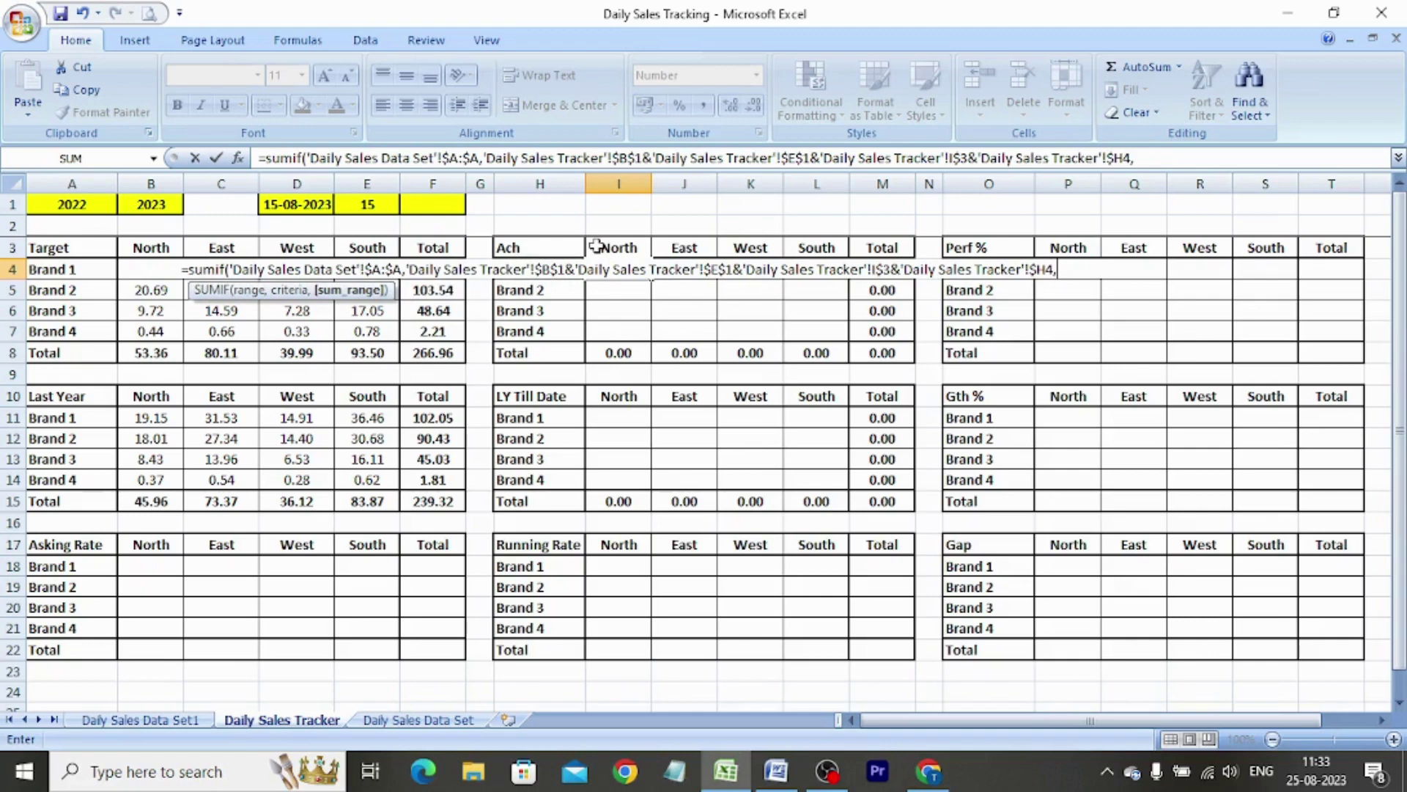
key("ctrl+Page_Down")
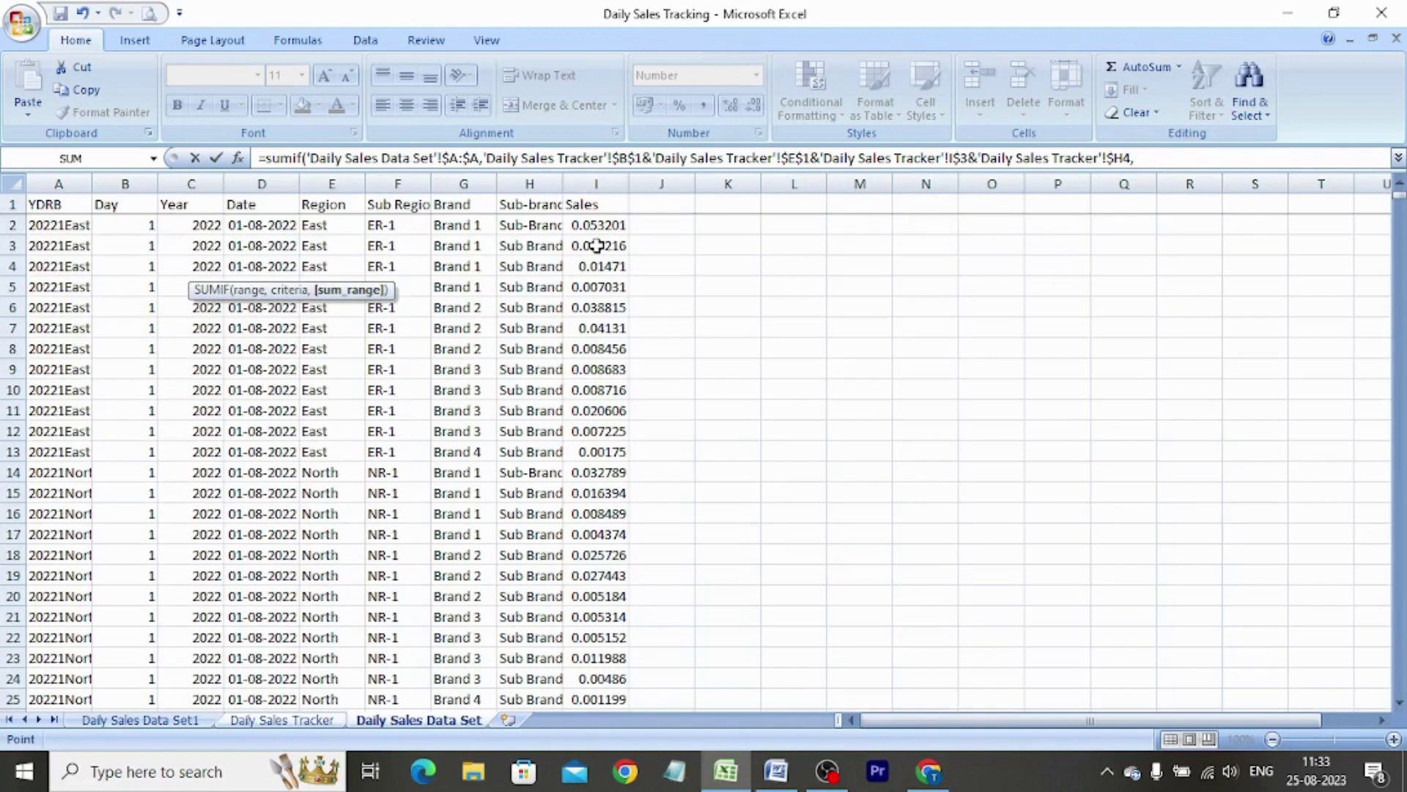
left_click(597, 182)
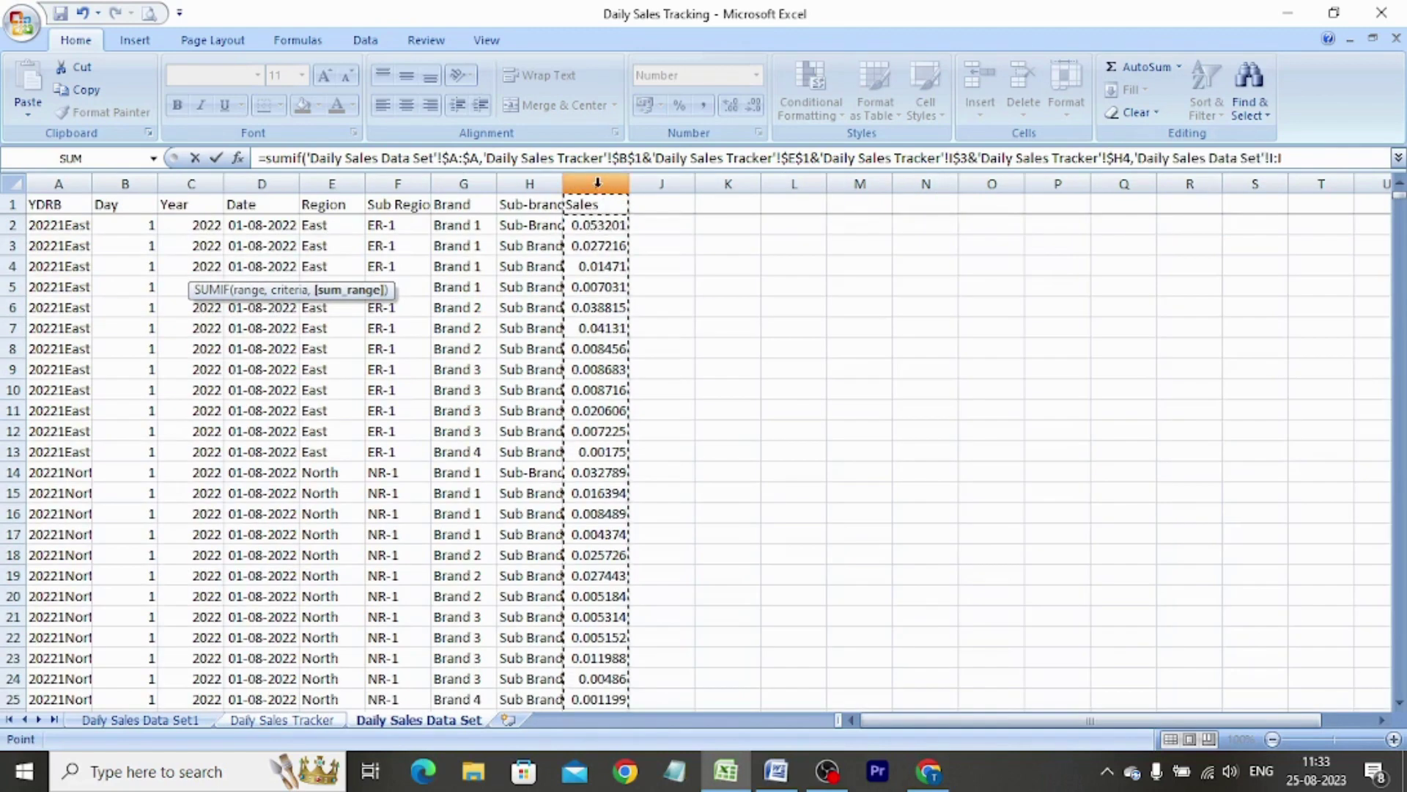
key("Return")
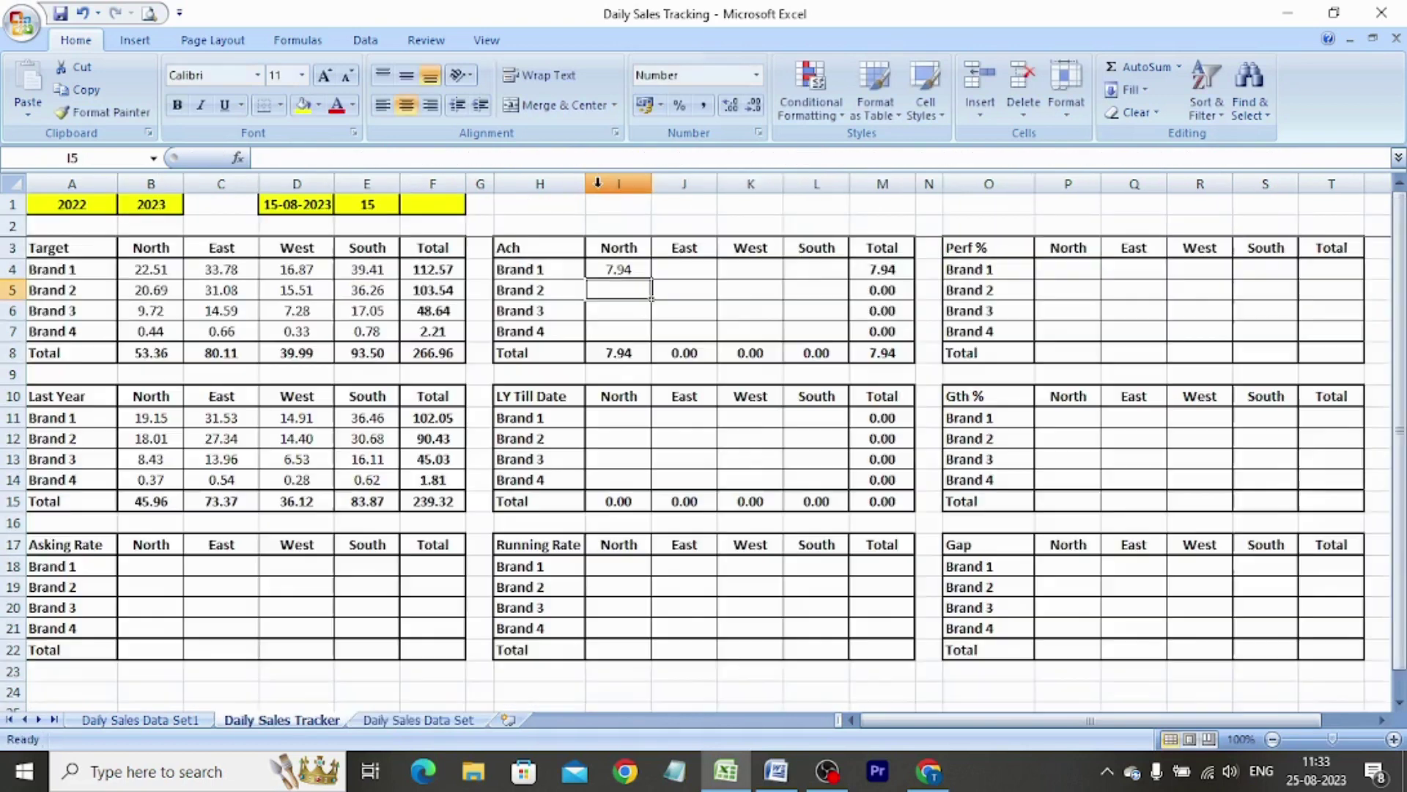
Paste the I4 formula into I4:L7 as formulas only, giving a 97.95 total
key("Up")
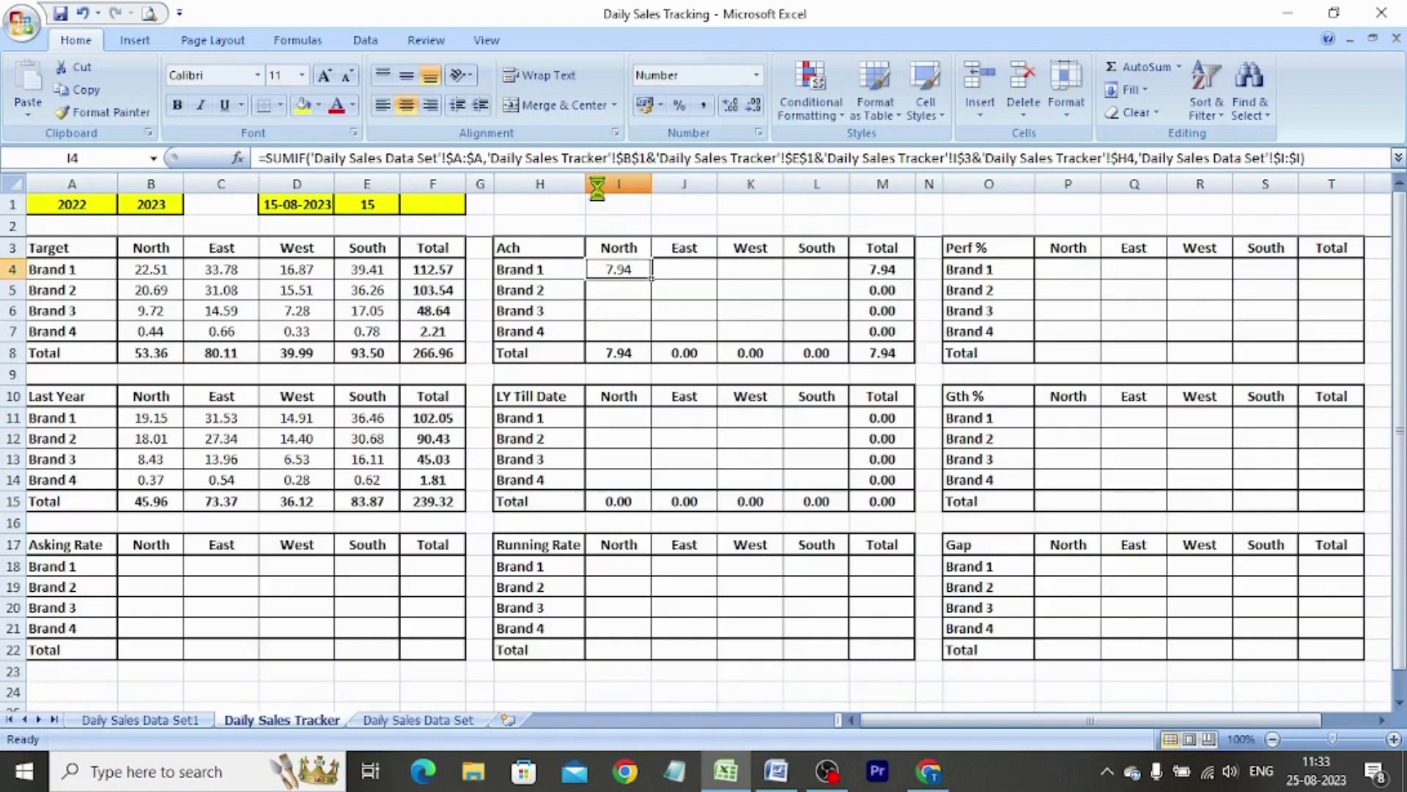
key("ctrl+c")
left_click_drag(619, 270, 849, 342)
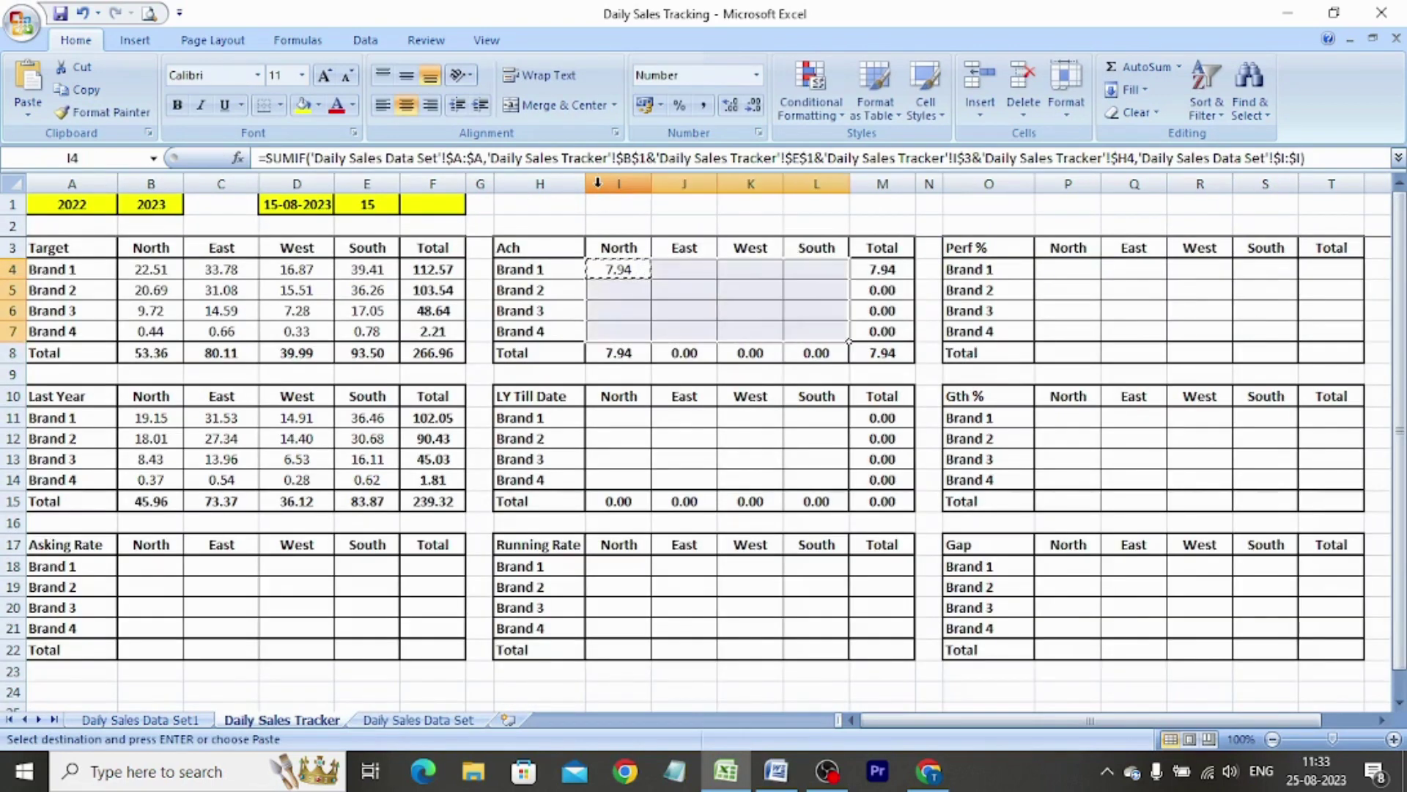
key("alt+e")
key("s")
key("f")
key("Return")
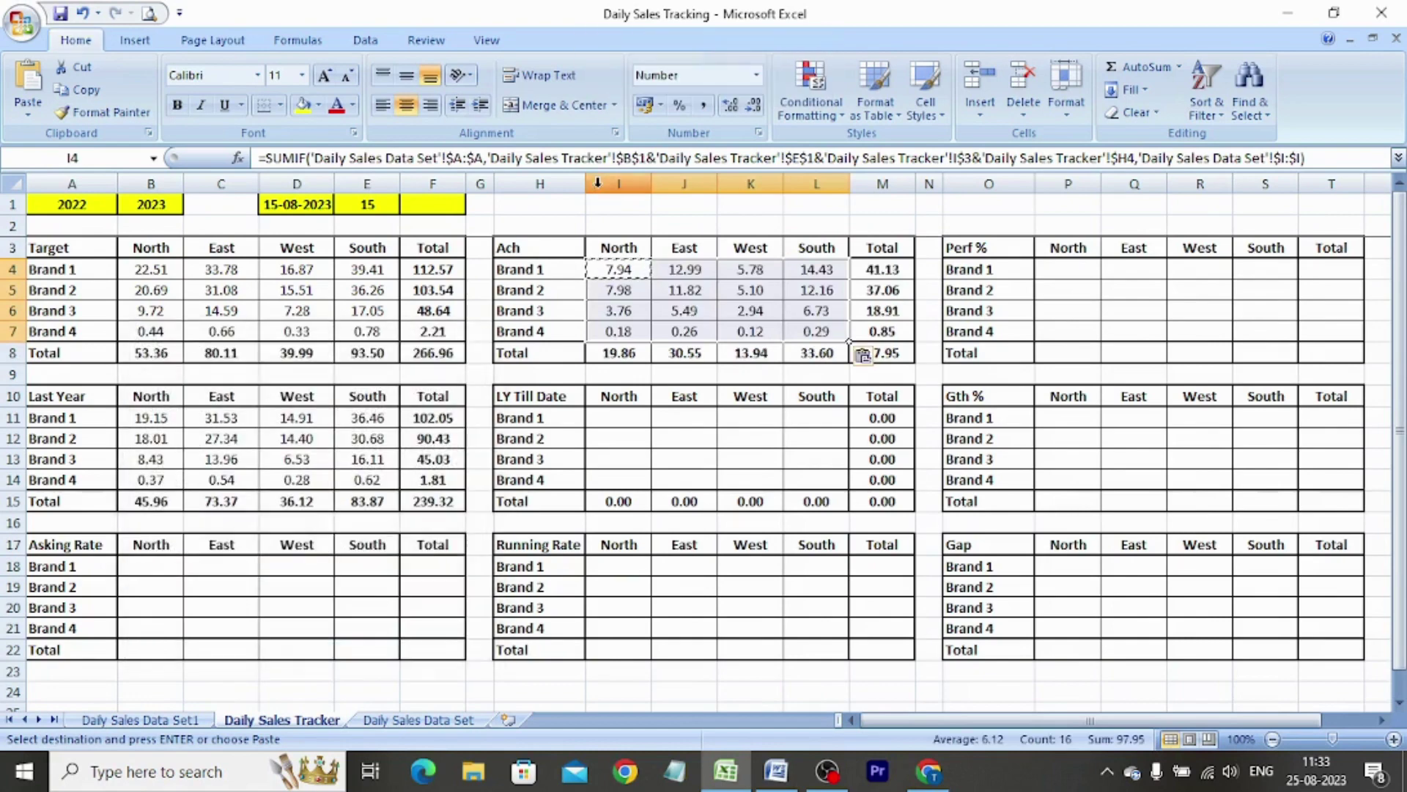
key("Down")
key("Down")
key("Down")
key("Down")
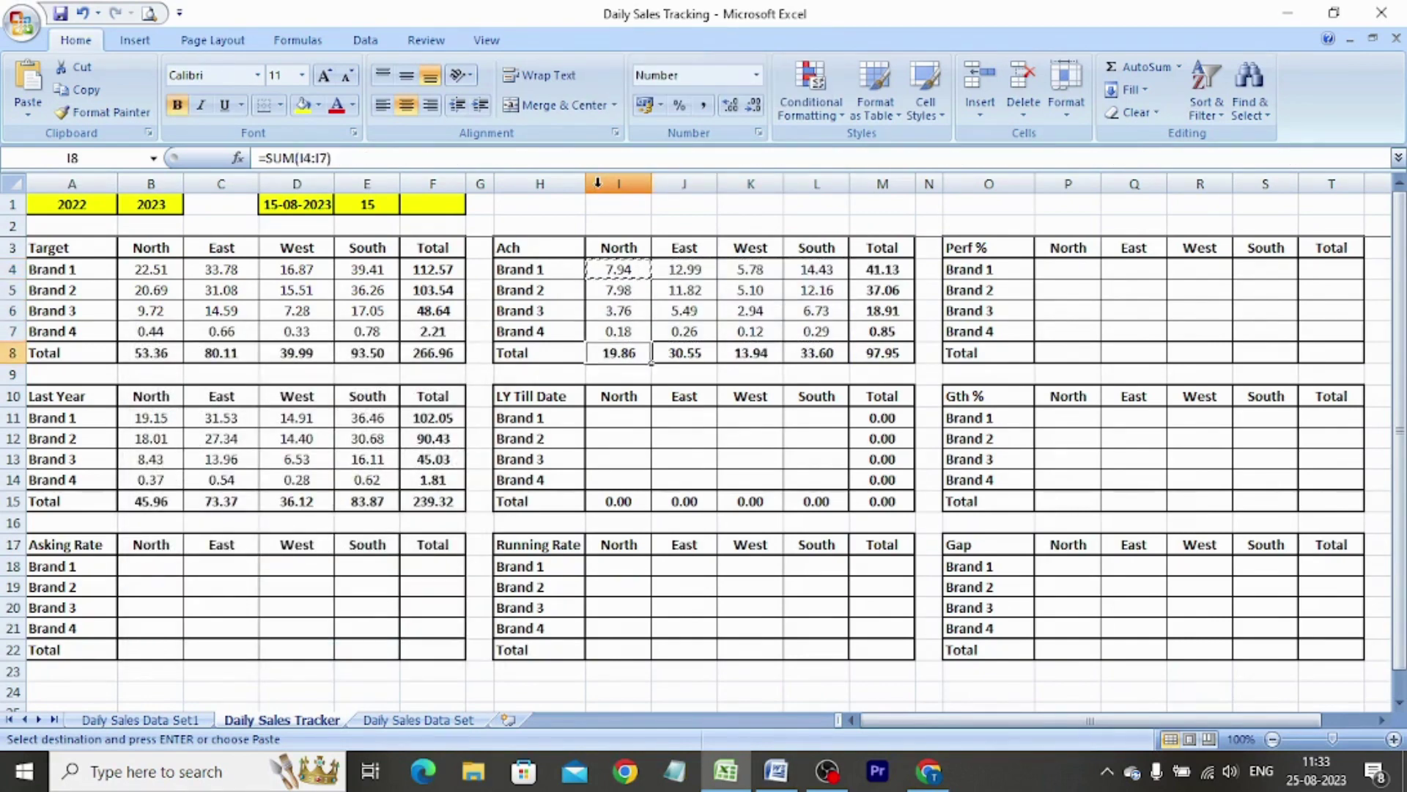
key("Down")
key("Down")
key("Down")
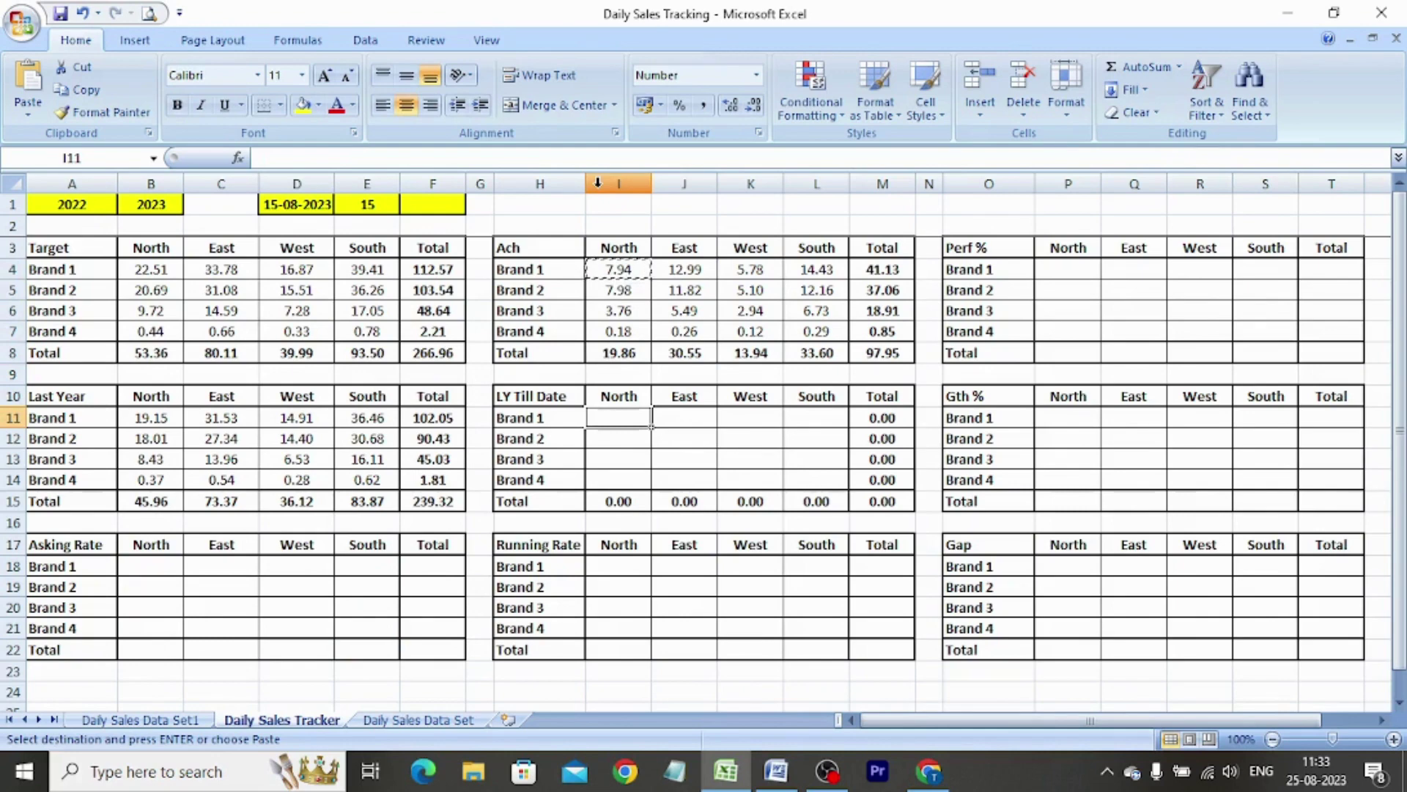
Paste the SUMIF into I11 and repoint its year criterion to 2022 in A1
key("alt+e")
key("s")
key("f")
key("Return")
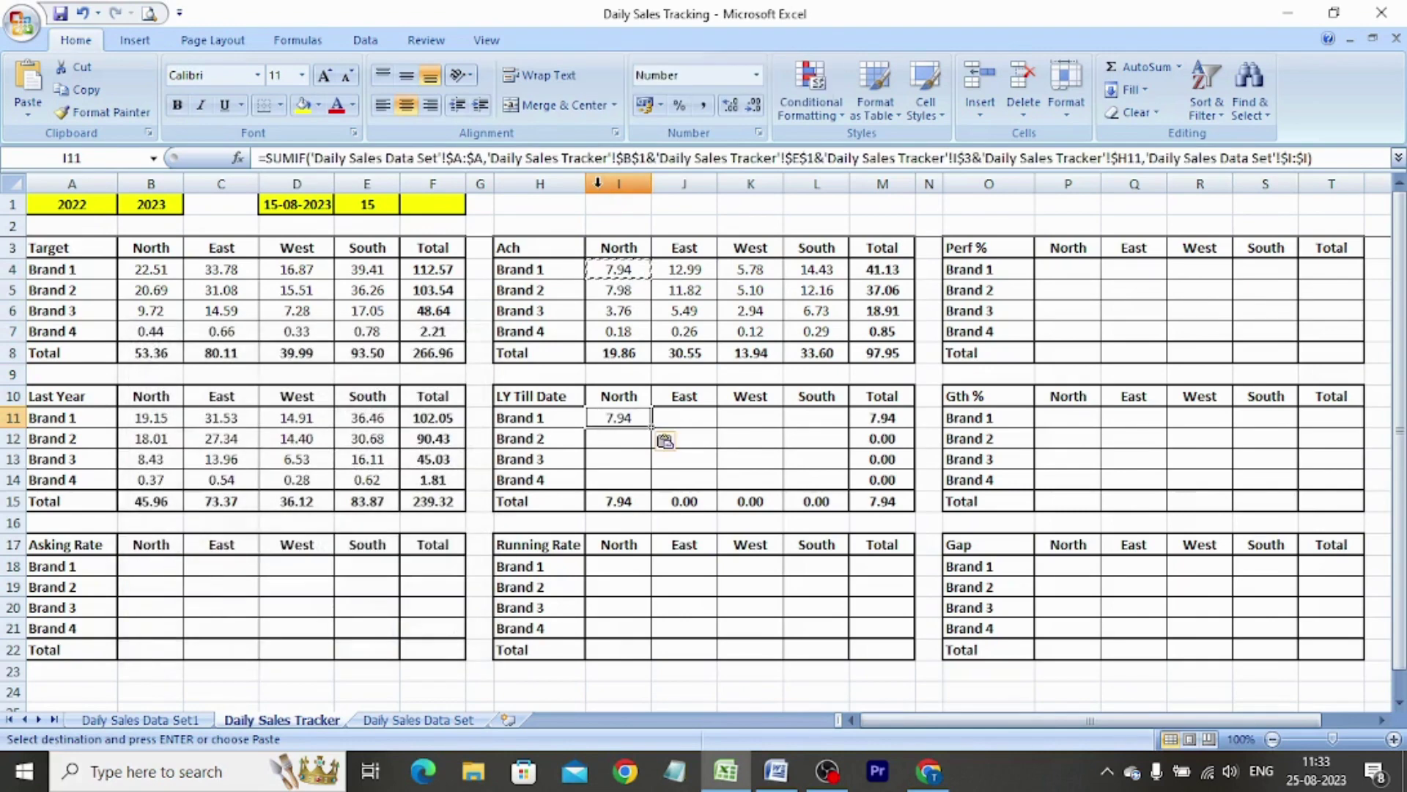
key("F2")
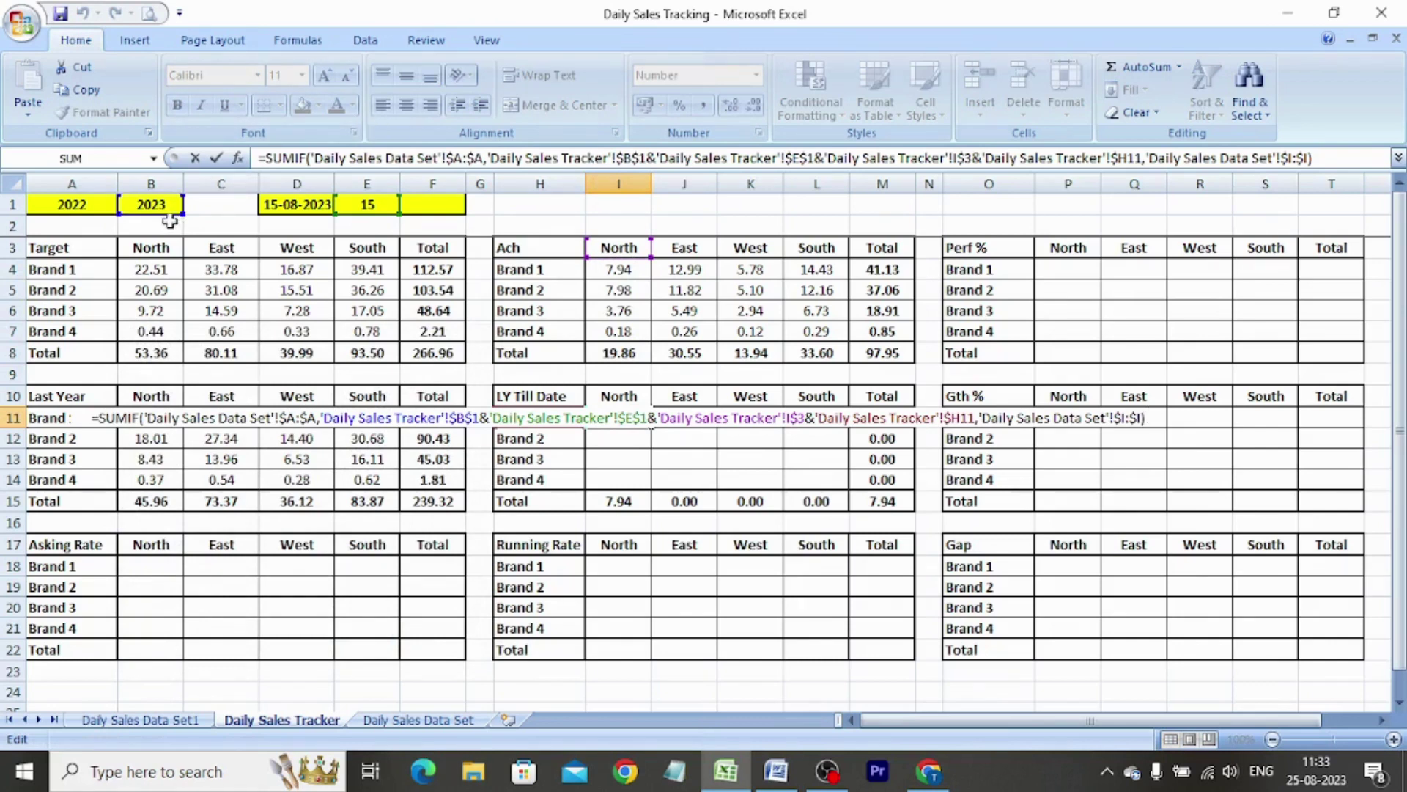
left_click_drag(167, 218, 95, 214)
key("ctrl+Return")
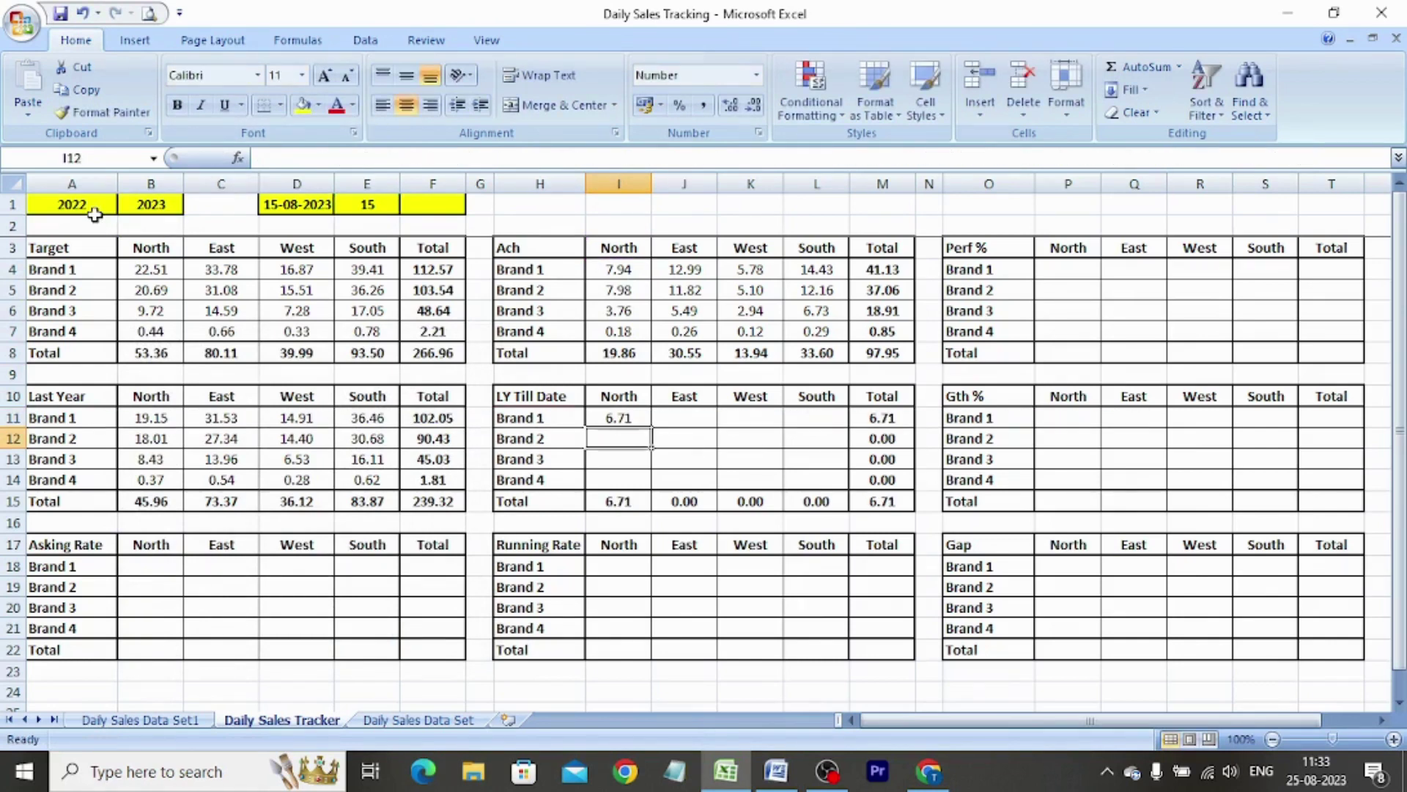
Copy the I11 formula into I11:L14 as formulas only, totalling 83.83
key("ctrl+c")
key("shift+Down")
key("shift+Down")
key("shift+Down")
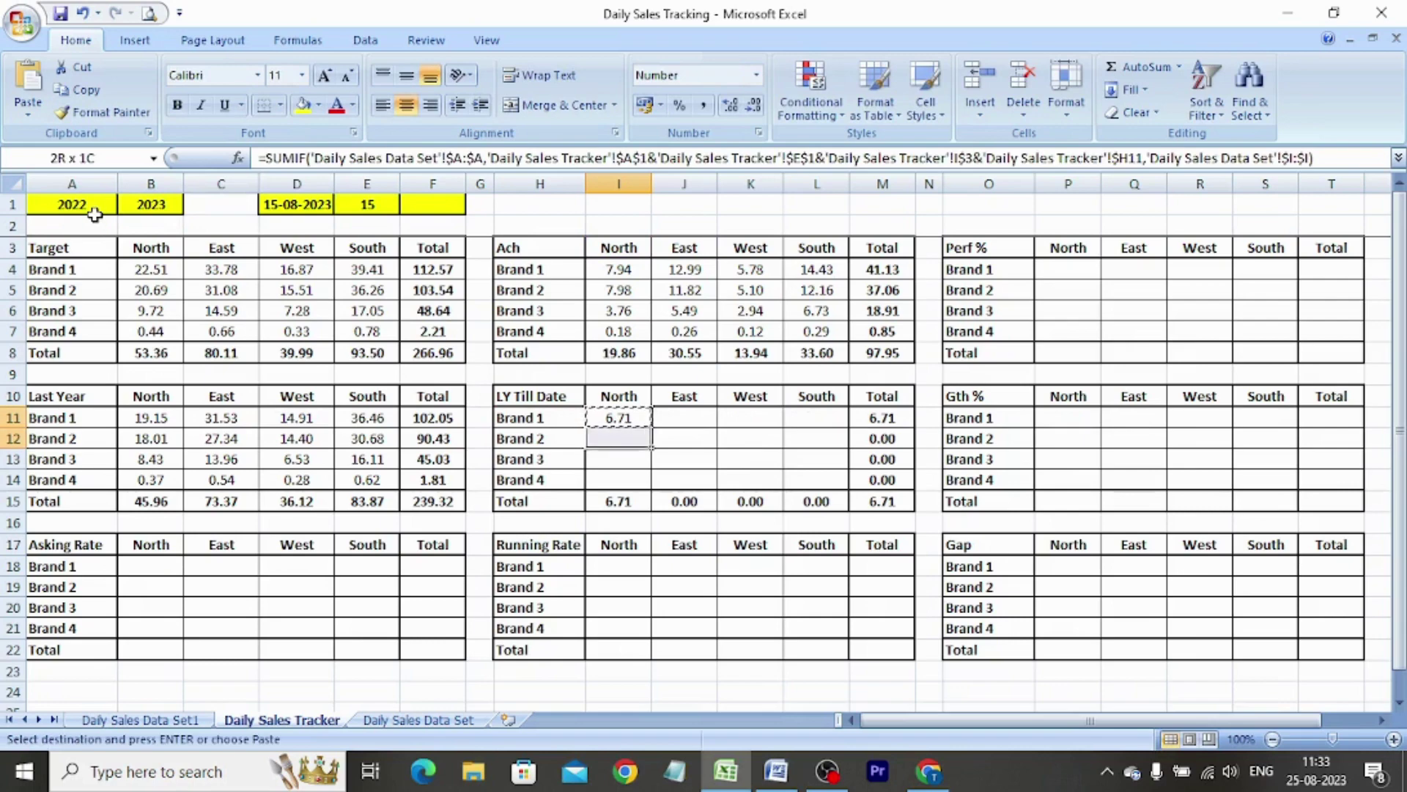
key("shift+Right")
key("shift+Right")
key("shift+Right")
key("alt+e")
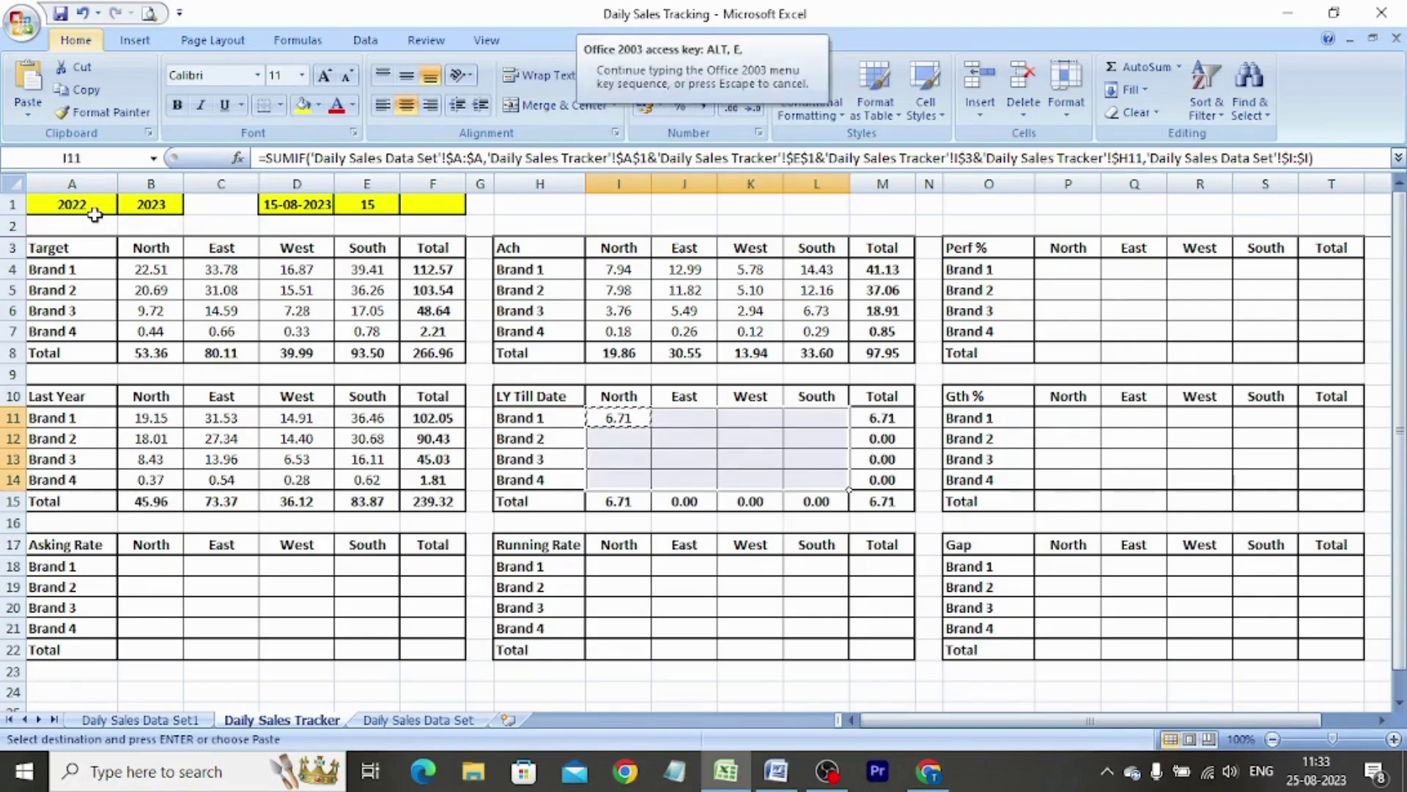
key("s")
key("f")
key("Return")
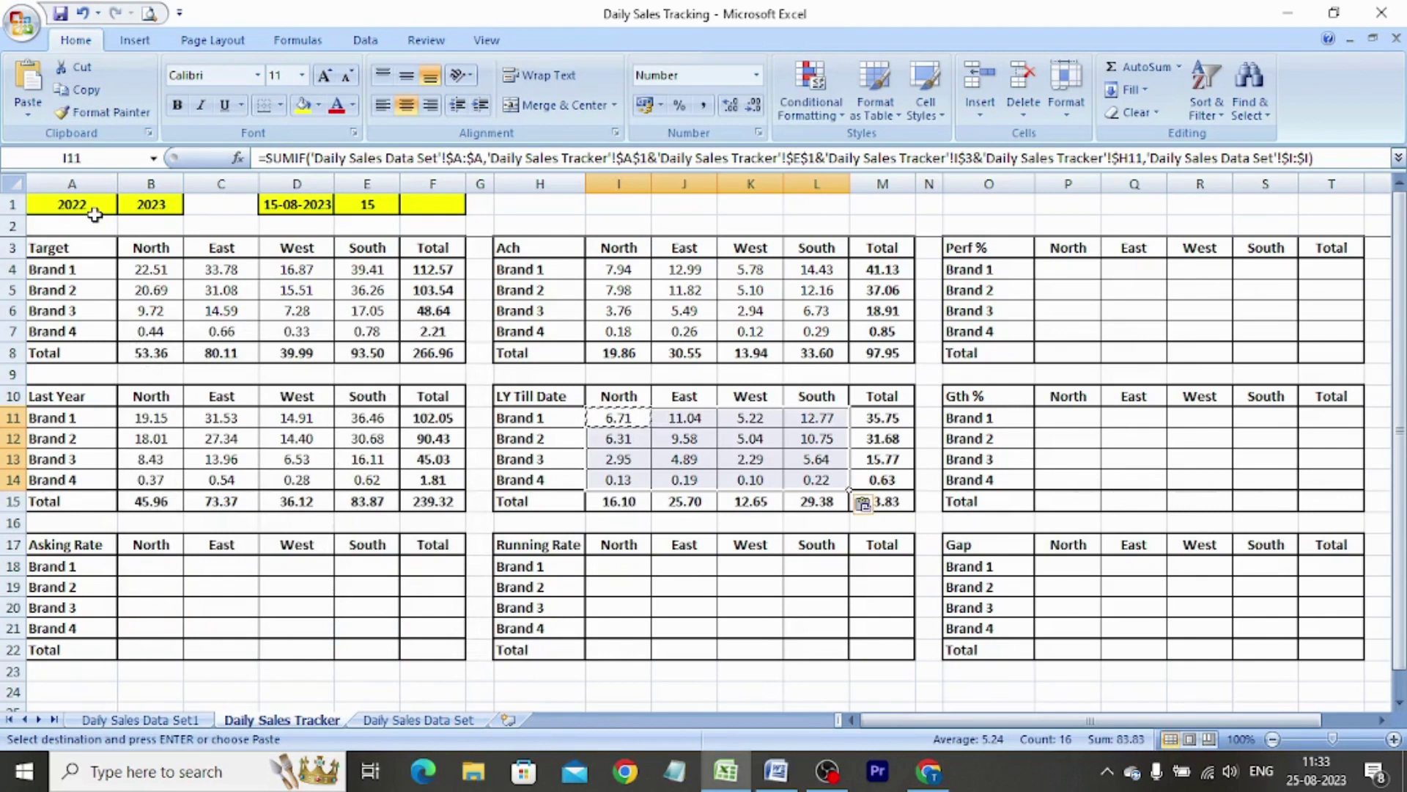
key("Escape")
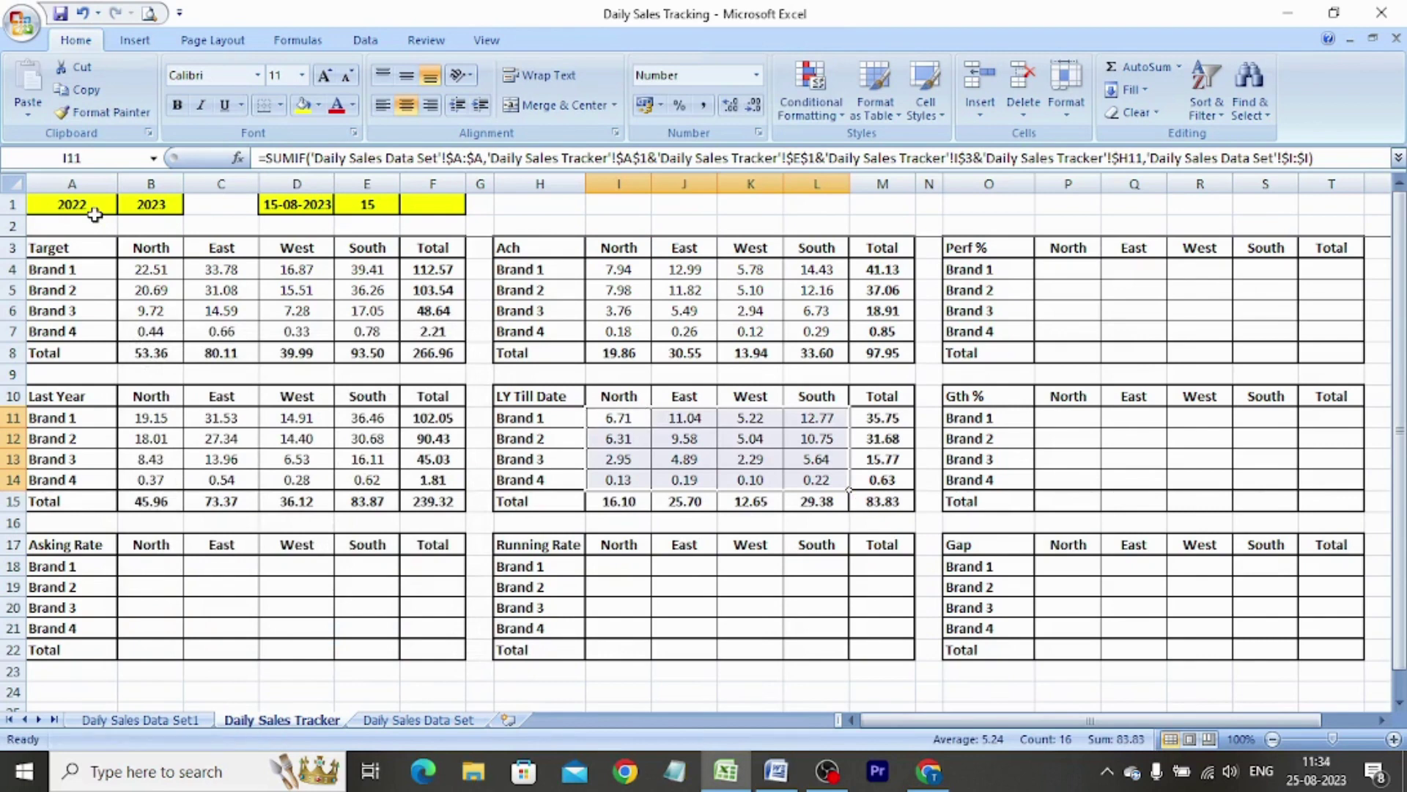
key("Left")
key("Left")
key("Left")
key("Left")
key("Left")
key("Left")
key("Left")
Enter 31 as the month's day count in F1
key("Down")
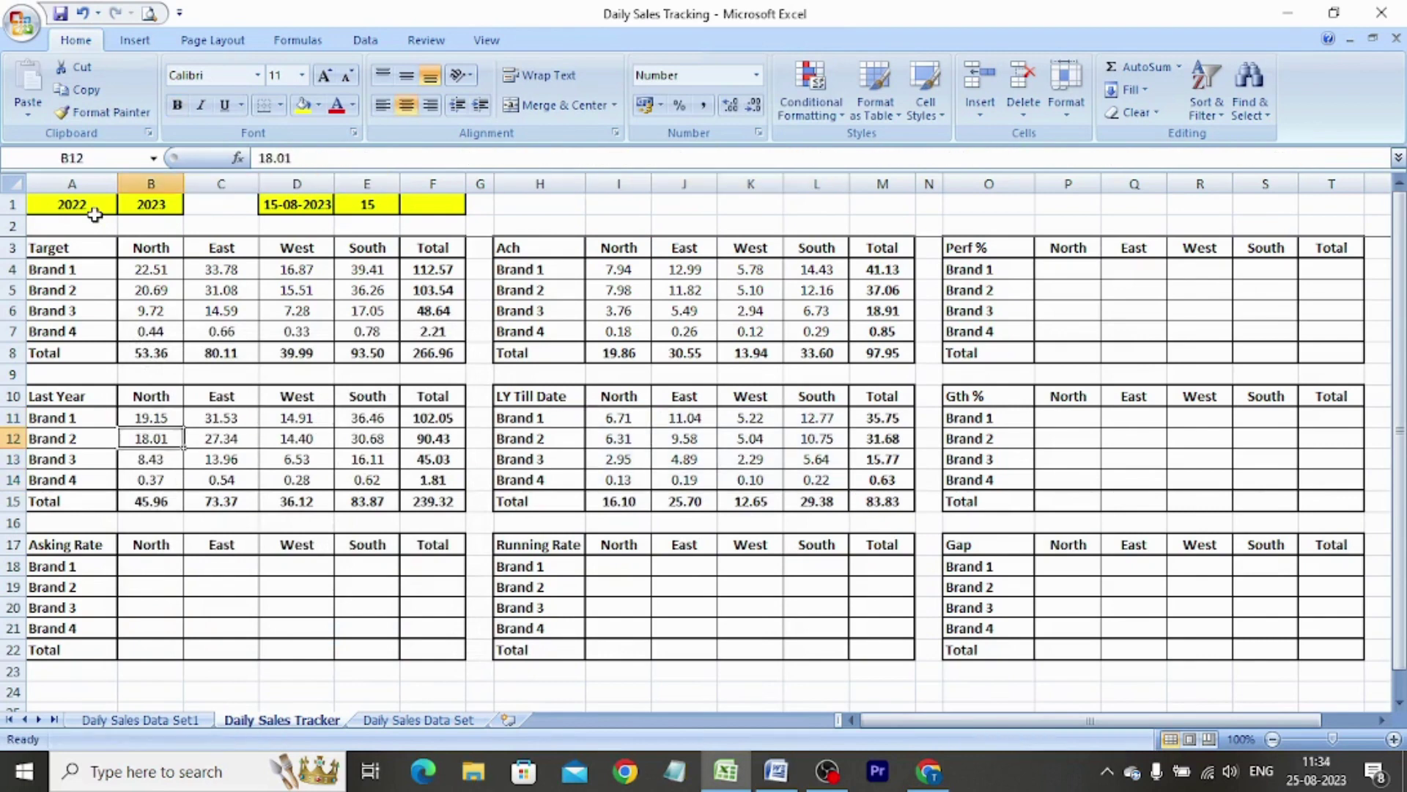
key("Down")
key("Down")
key("Down")
key("Down")
key("Down")
key("Down")
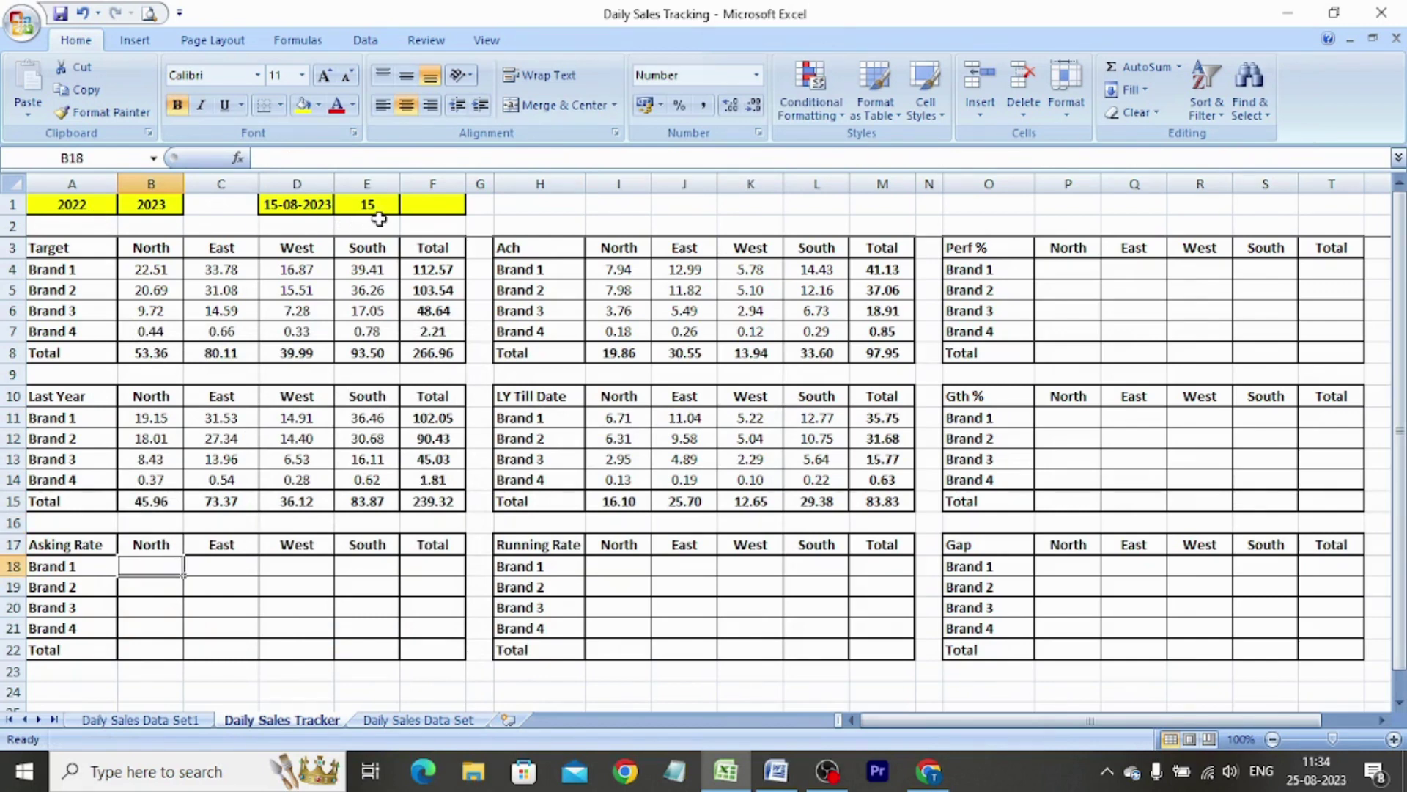
left_click(416, 206)
type("31")
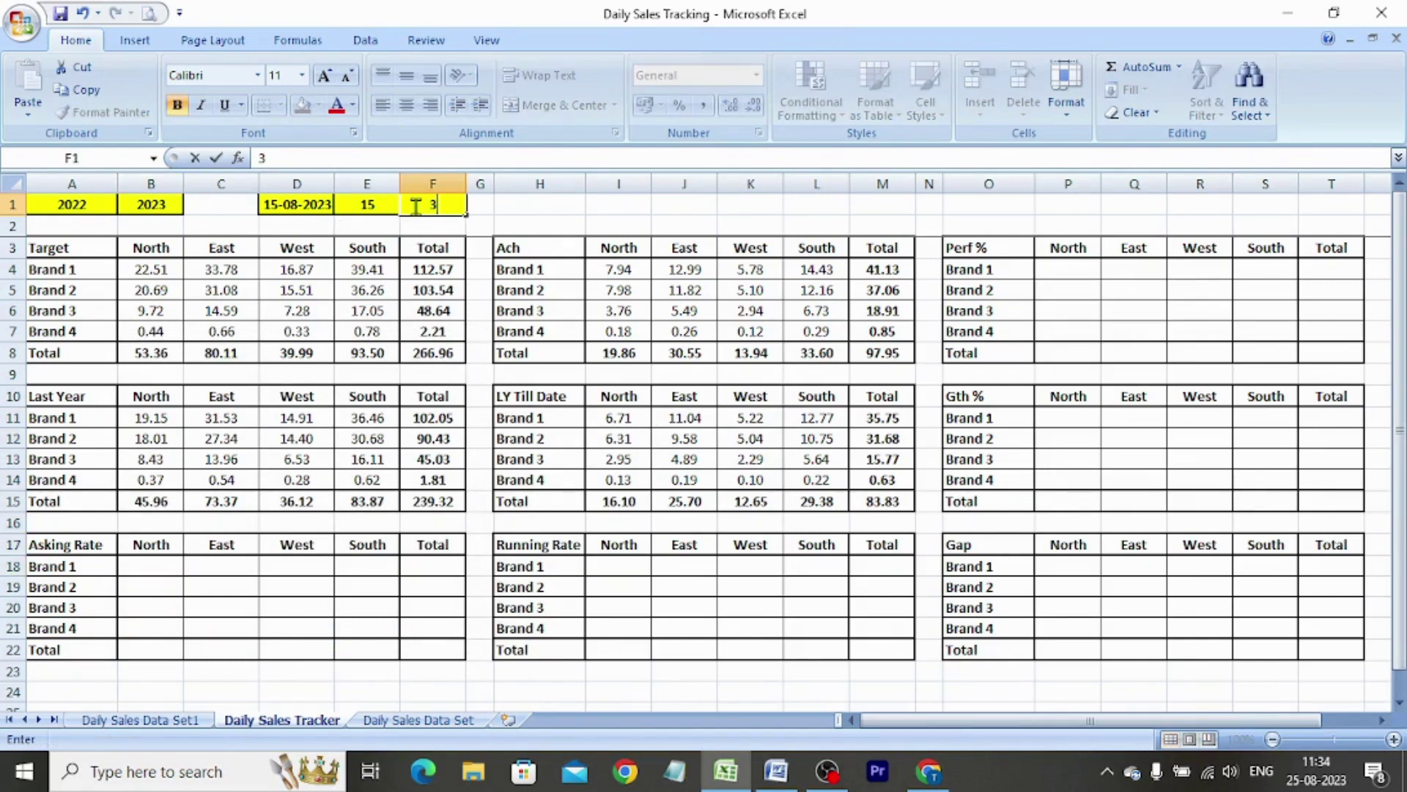
left_click(154, 563)
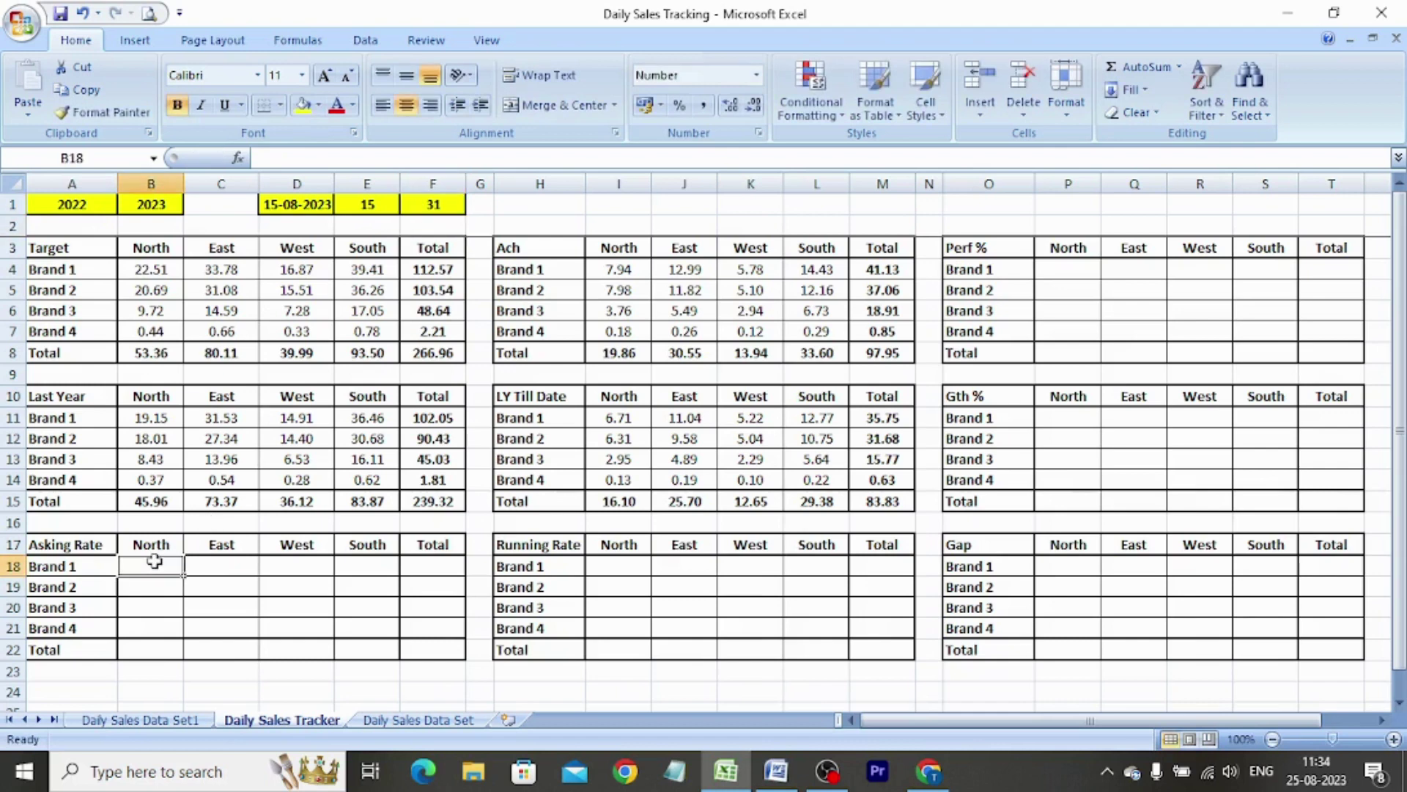
Enter =B4/$F$1 in B18 as Brand 1 North's asking rate
type("=")
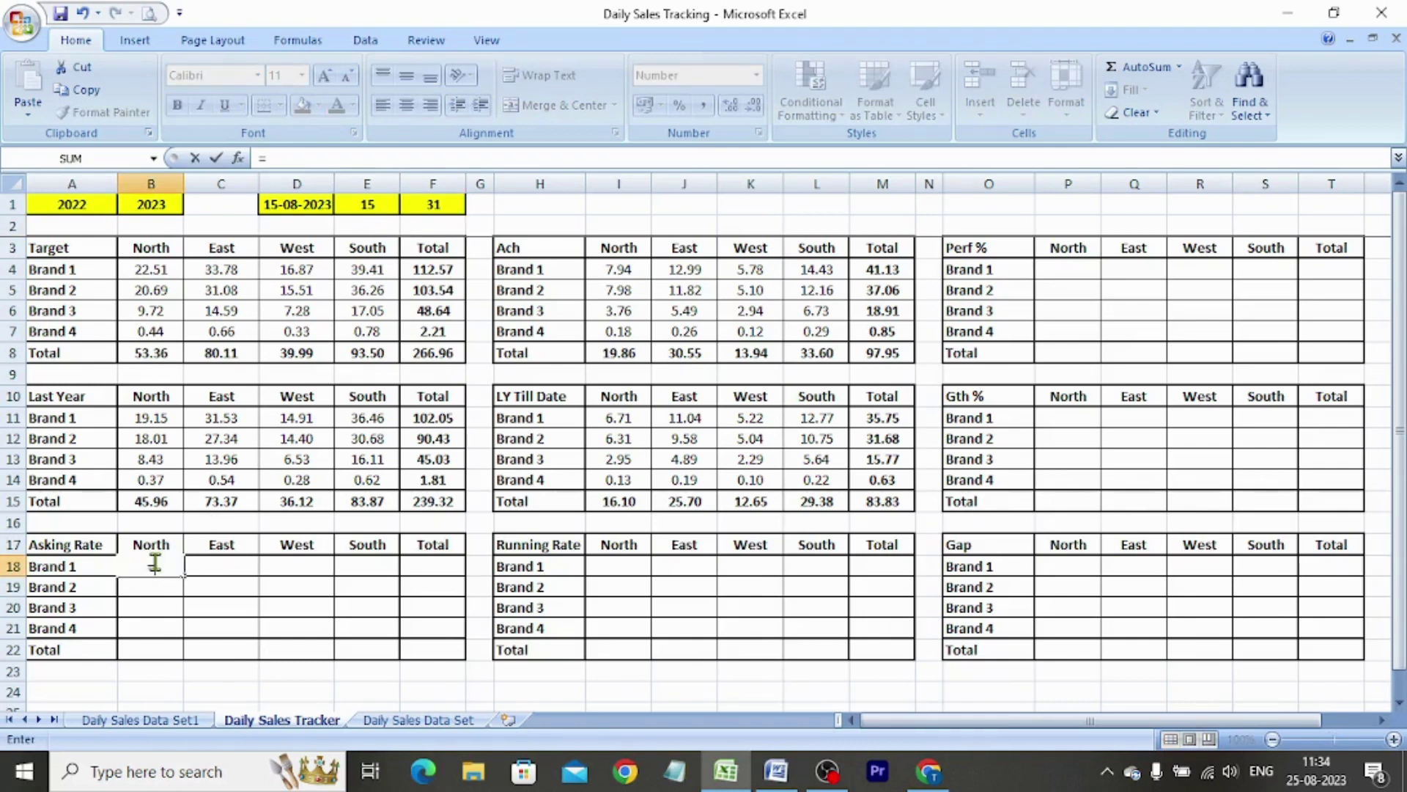
left_click(150, 272)
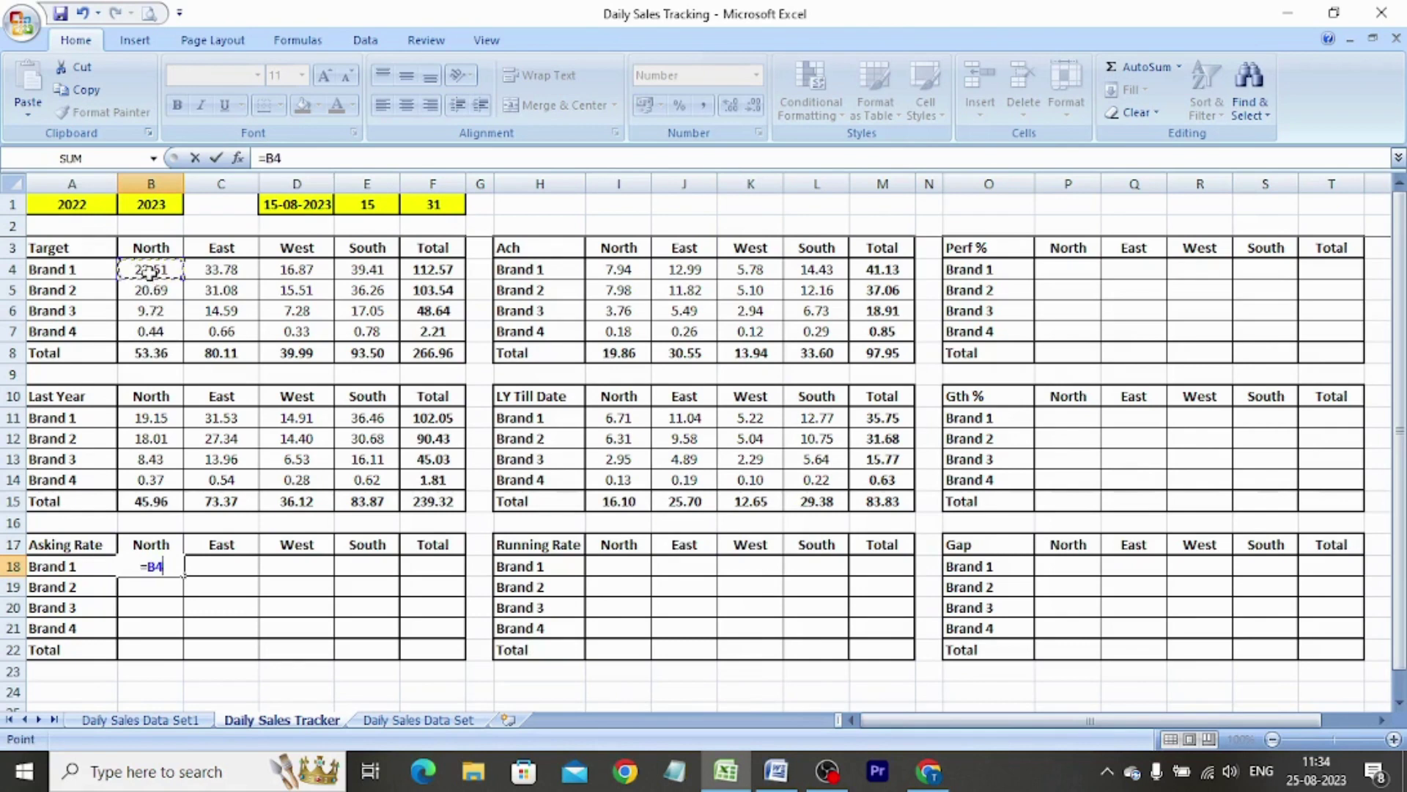
type("/")
left_click(445, 205)
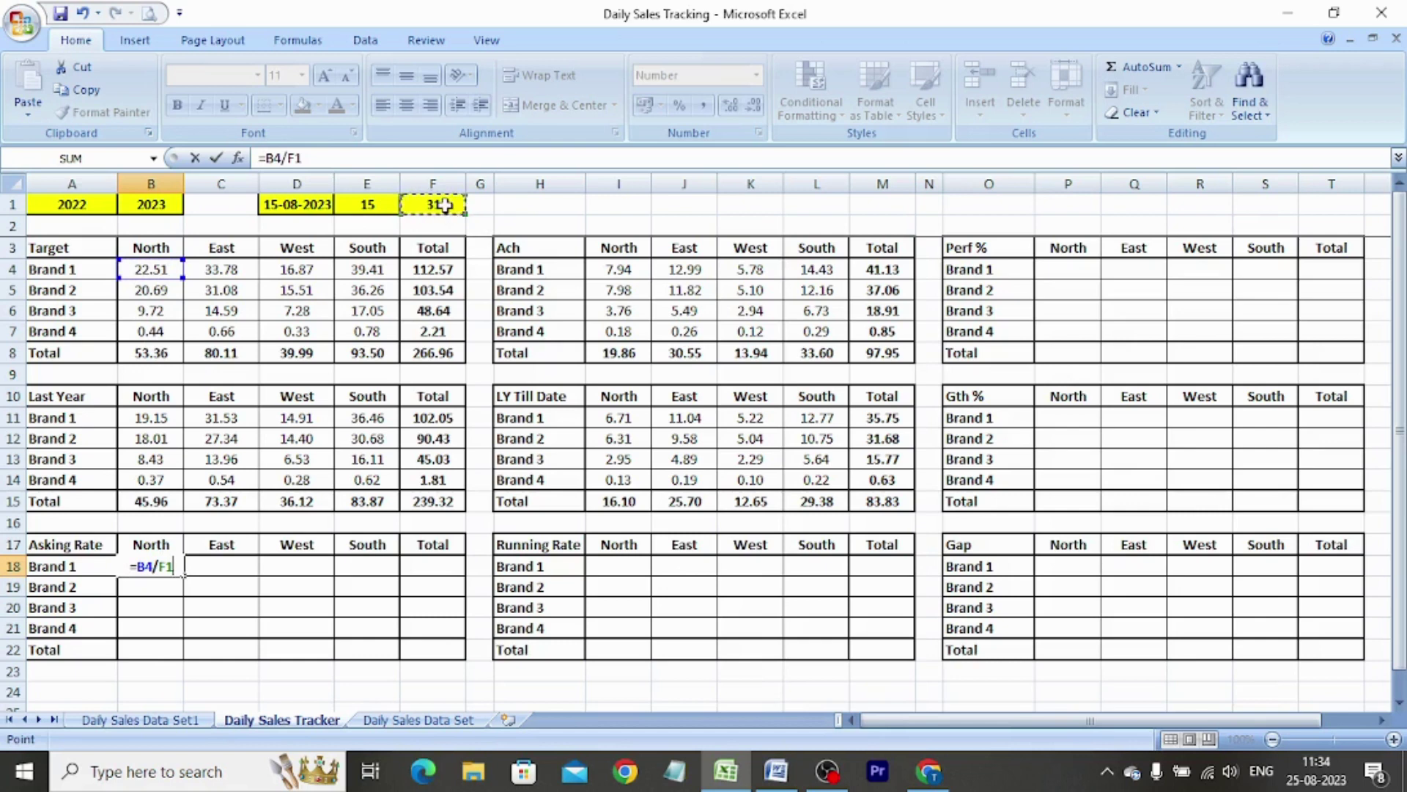
key("F4")
key("ctrl+Return")
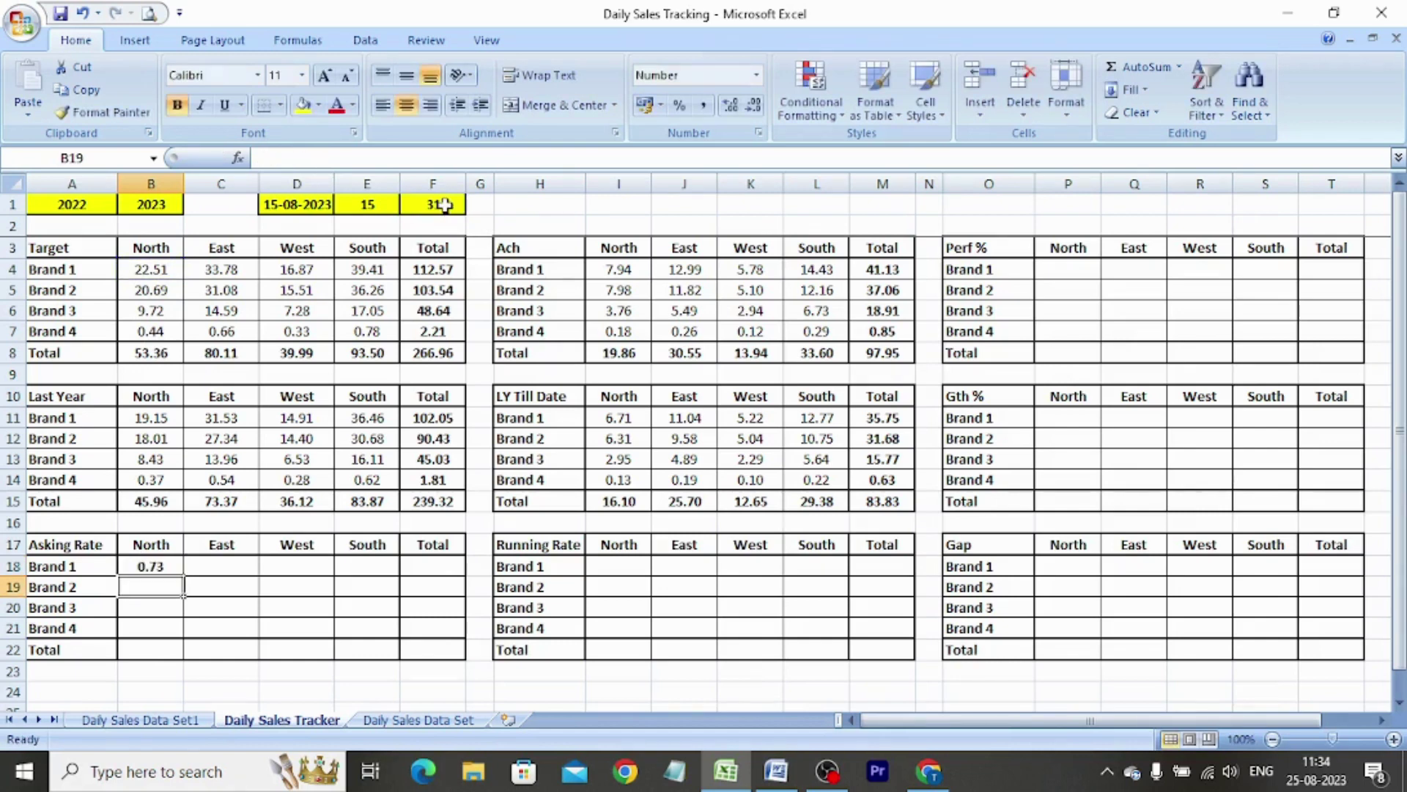
Paste the asking rate formula as formulas only across B18:F22
key("ctrl+c")
key("shift+Down")
key("shift+Down")
key("shift+Down")
key("shift+Down")
key("shift+Right")
key("shift+Right")
key("shift+Right")
key("shift+Right")
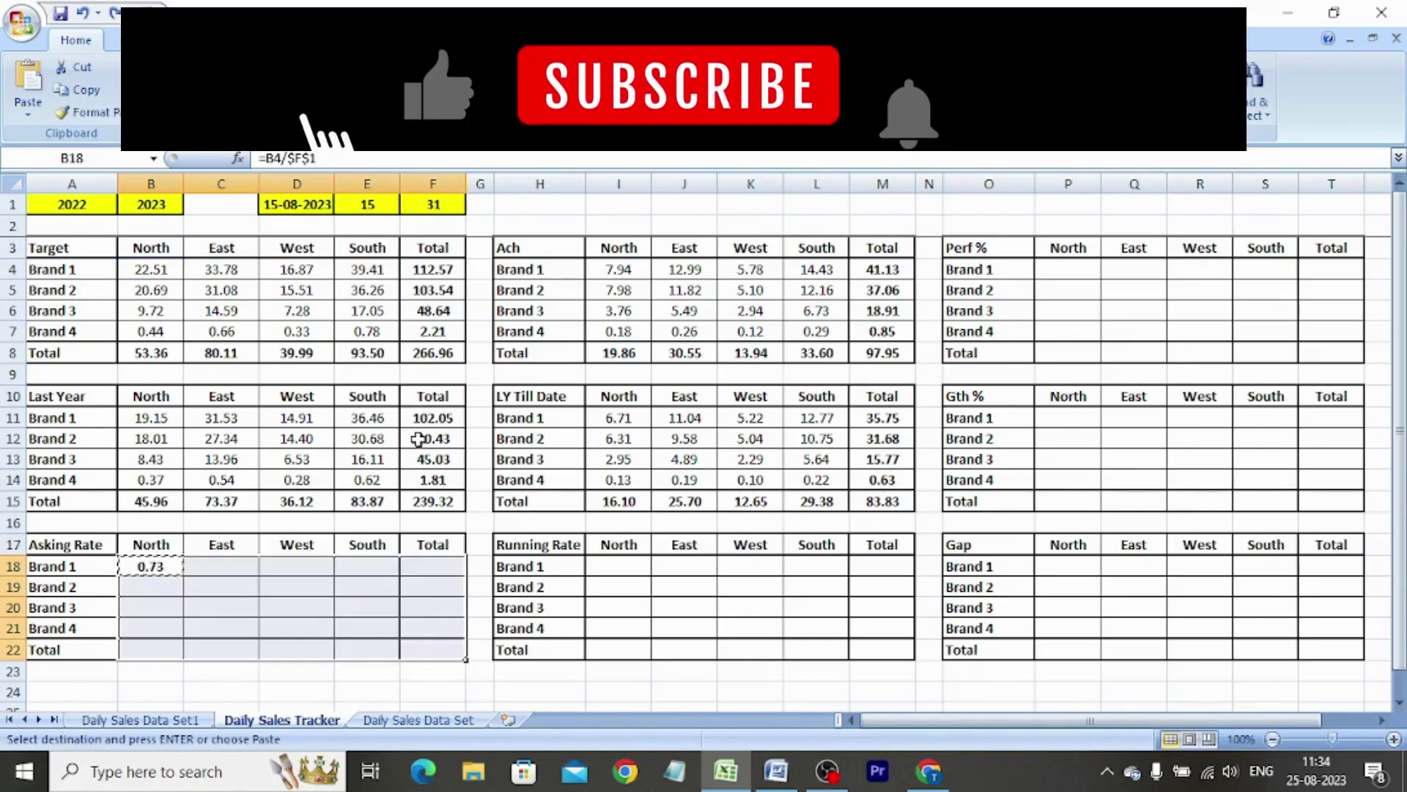
key("ctrl+alt+v")
key("f")
key("Return")
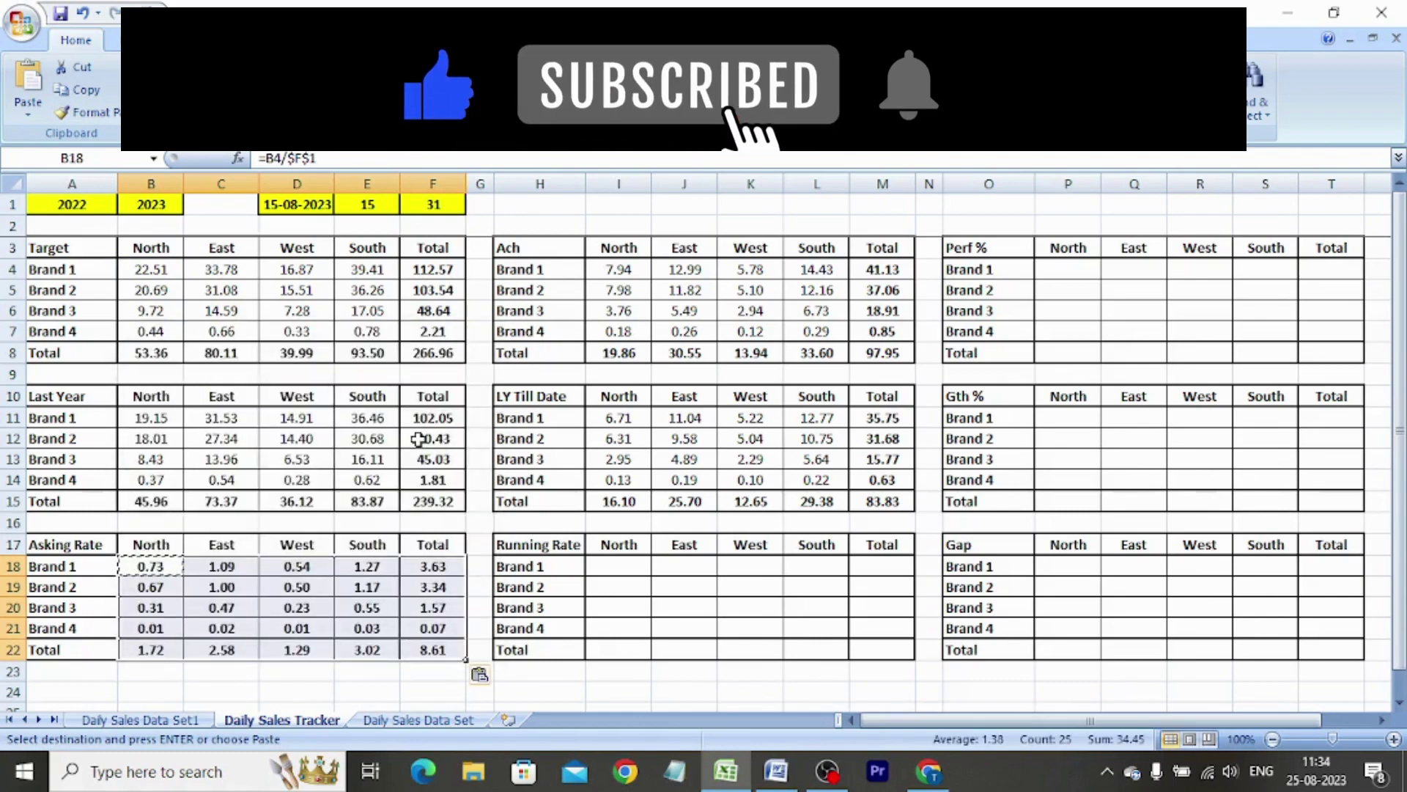
key("Right")
key("Right")
key("Right")
key("Right")
key("Right")
key("Right")
key("Right")
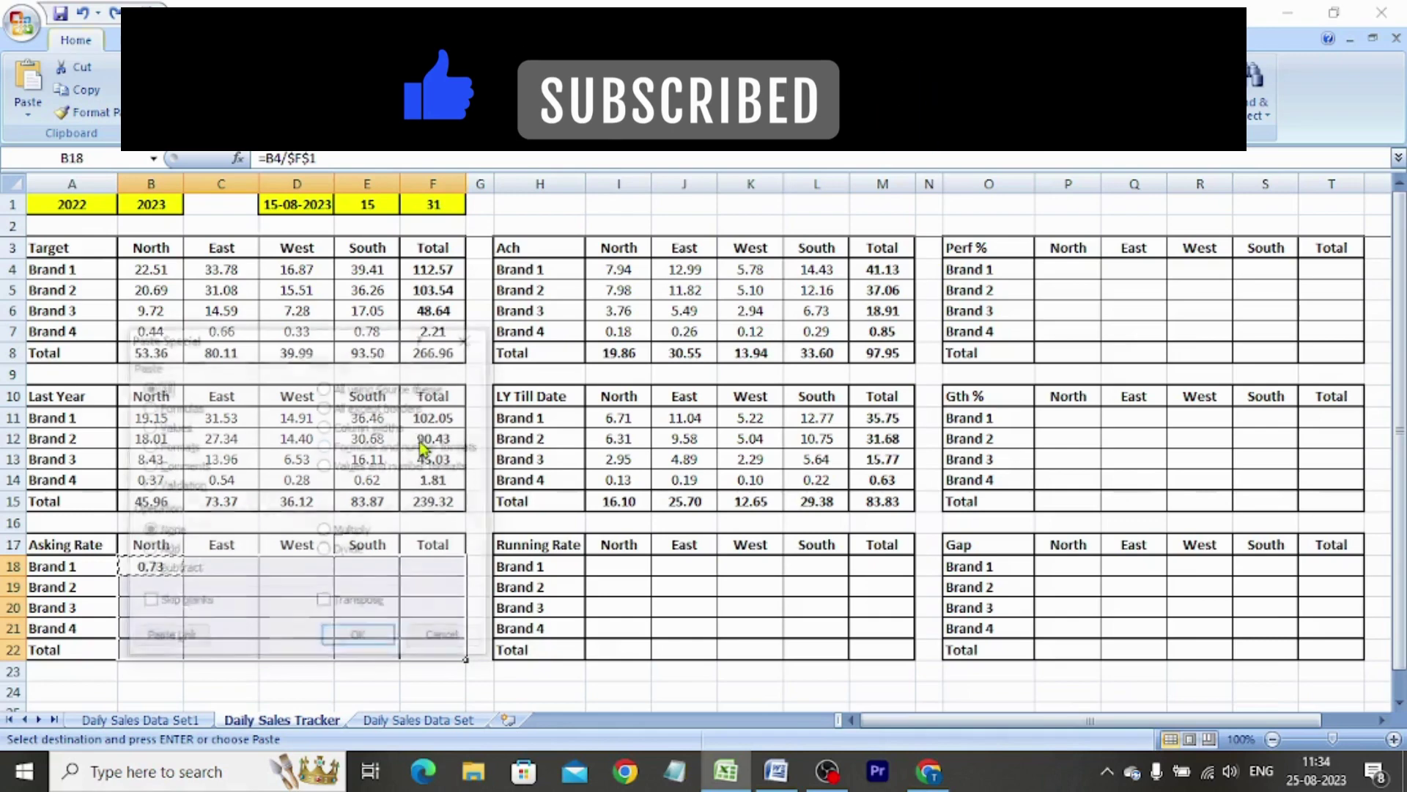
Enter =I4/$E$1 in I18 as Brand 1 North's running rate
type("=")
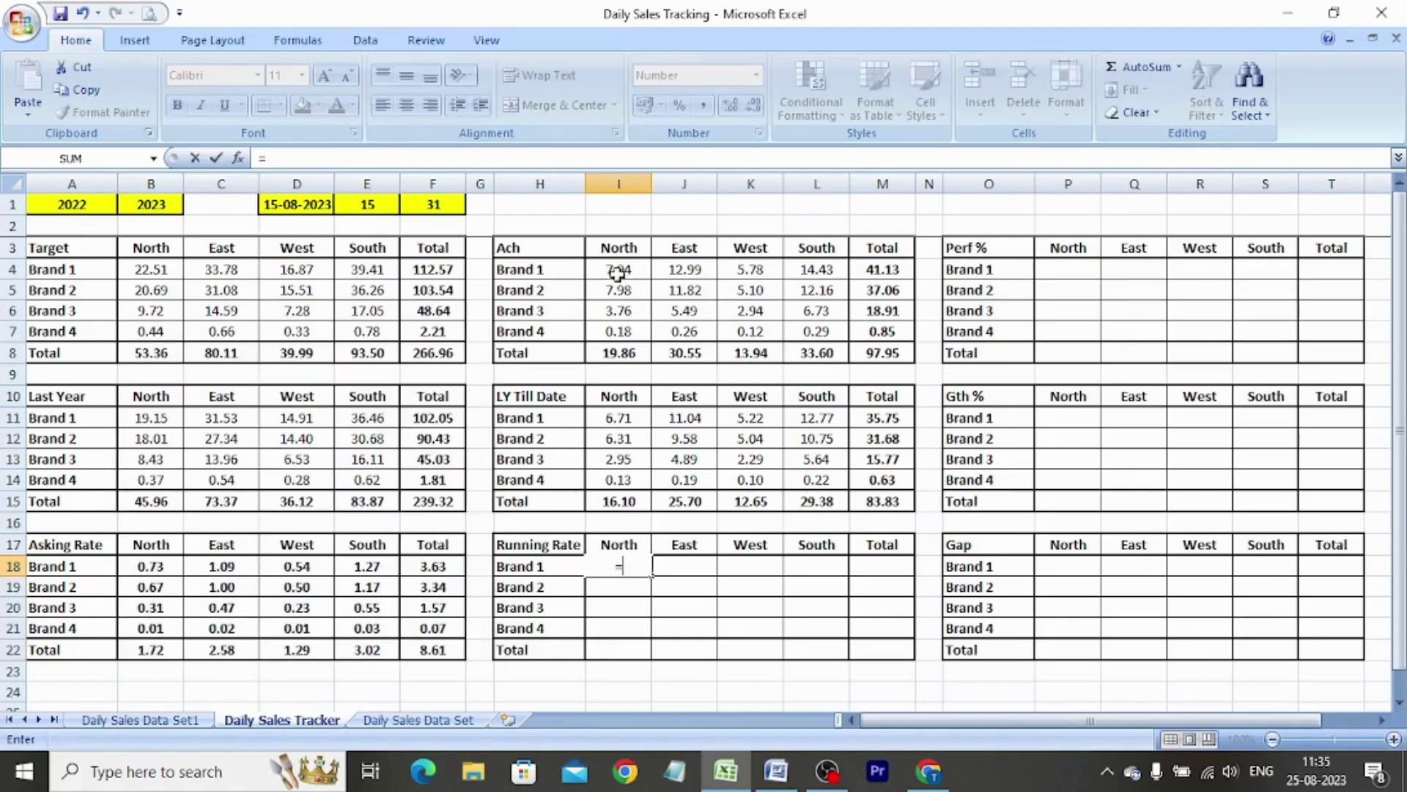
left_click(618, 272)
type("/")
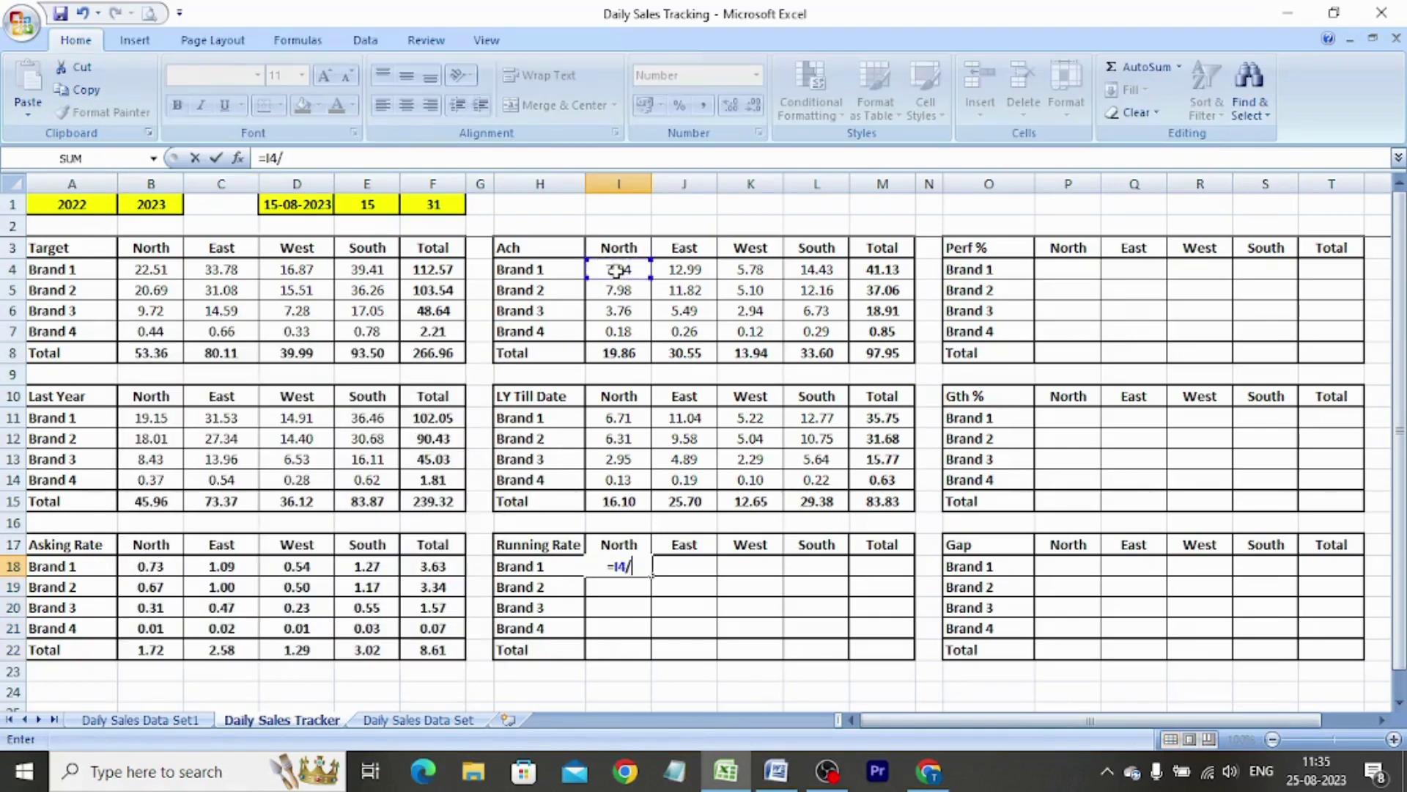
left_click(374, 199)
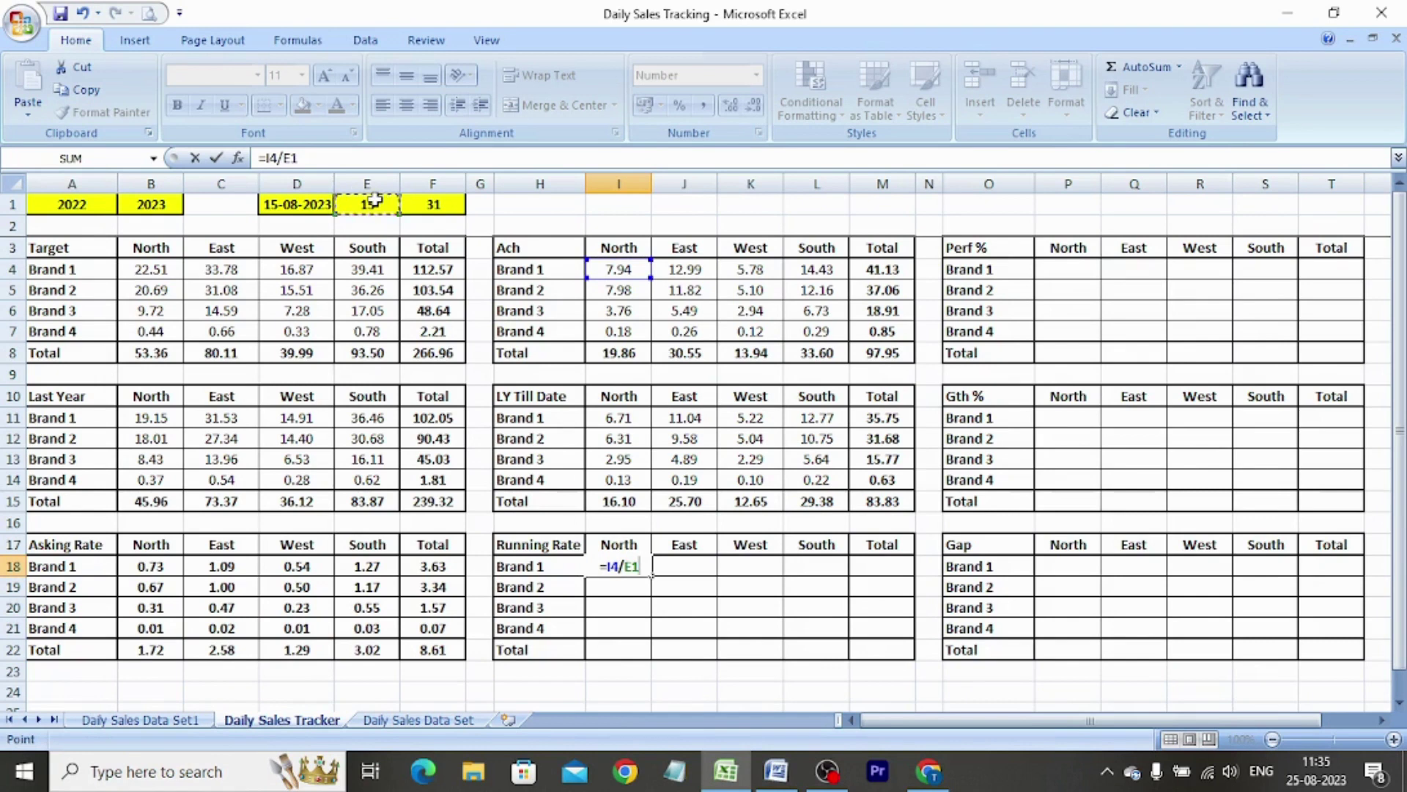
key("F4")
key("ctrl+Return")
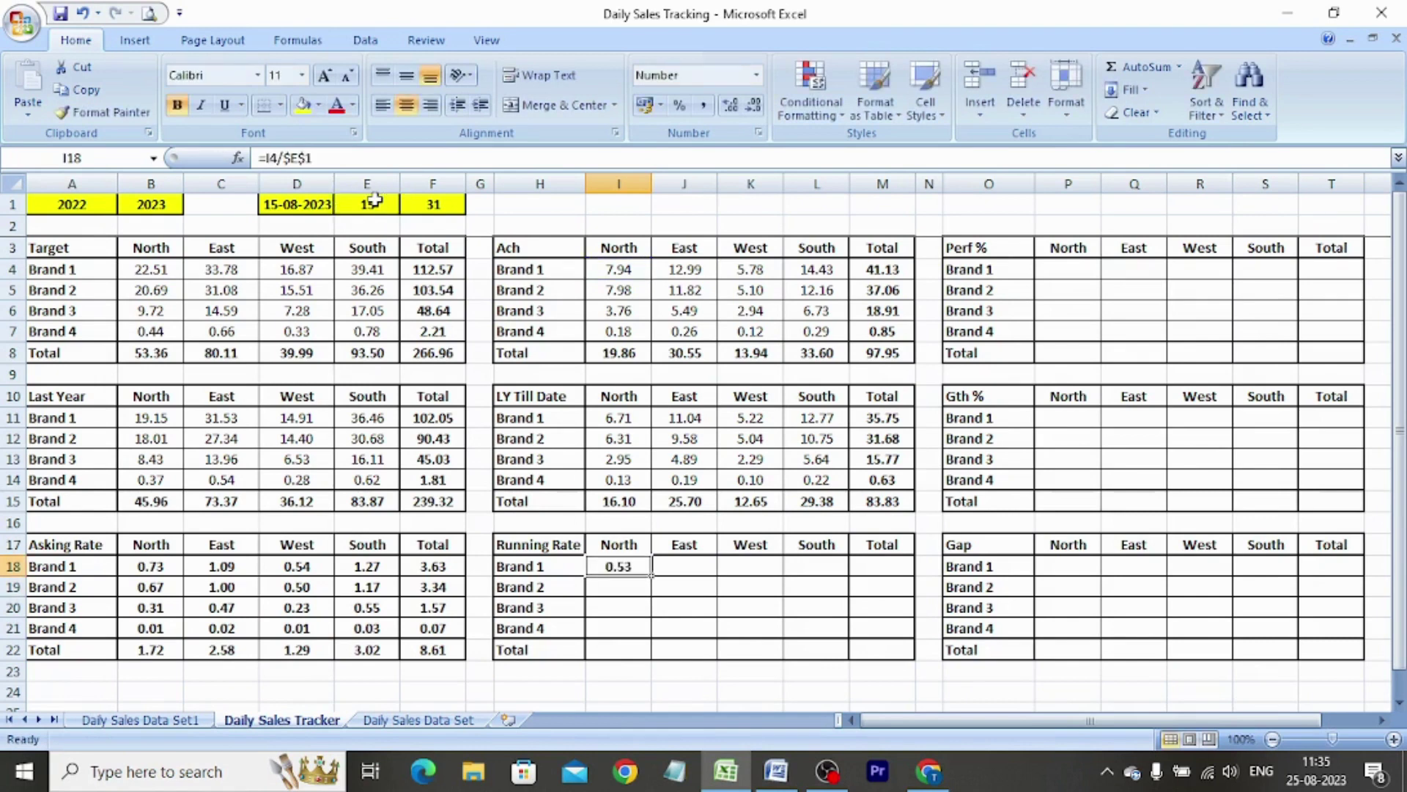
Paste the running rate formula as formulas across I18:M22
key("ctrl+c")
key("shift+Down")
key("shift+Down")
key("shift+Down")
key("shift+Down")
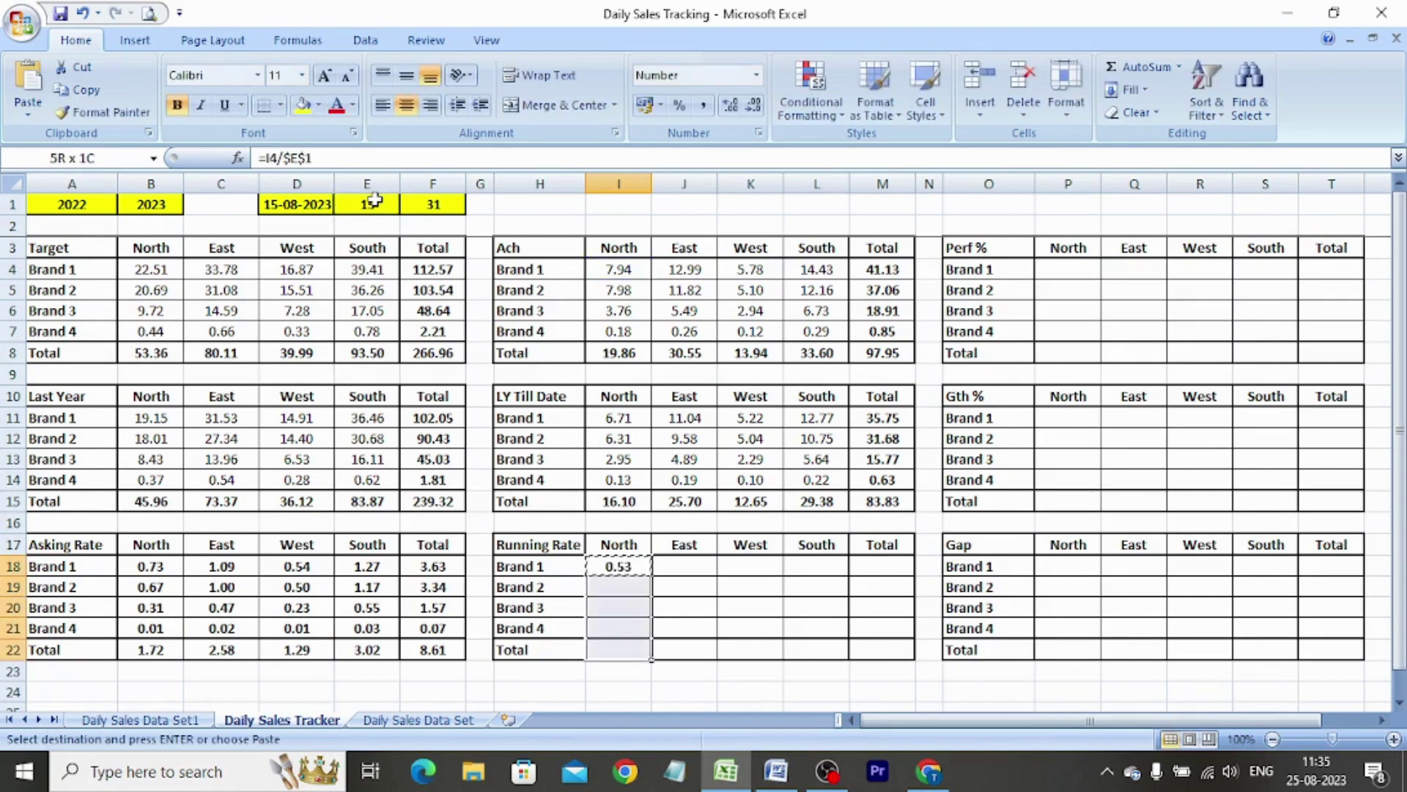
key("shift+Right")
key("shift+Right")
key("shift+Right")
key("shift+Right")
key("alt+e")
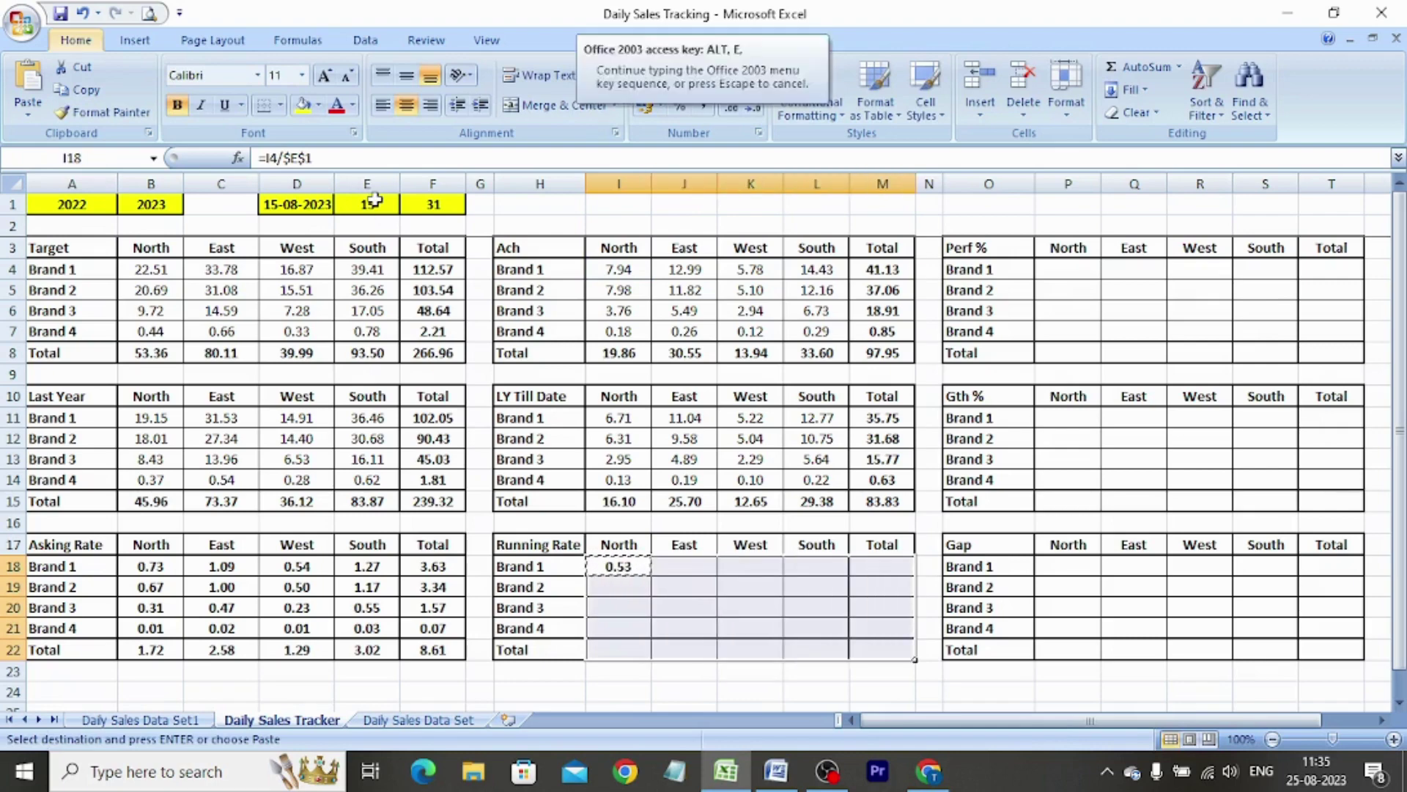
key("s")
key("Return")
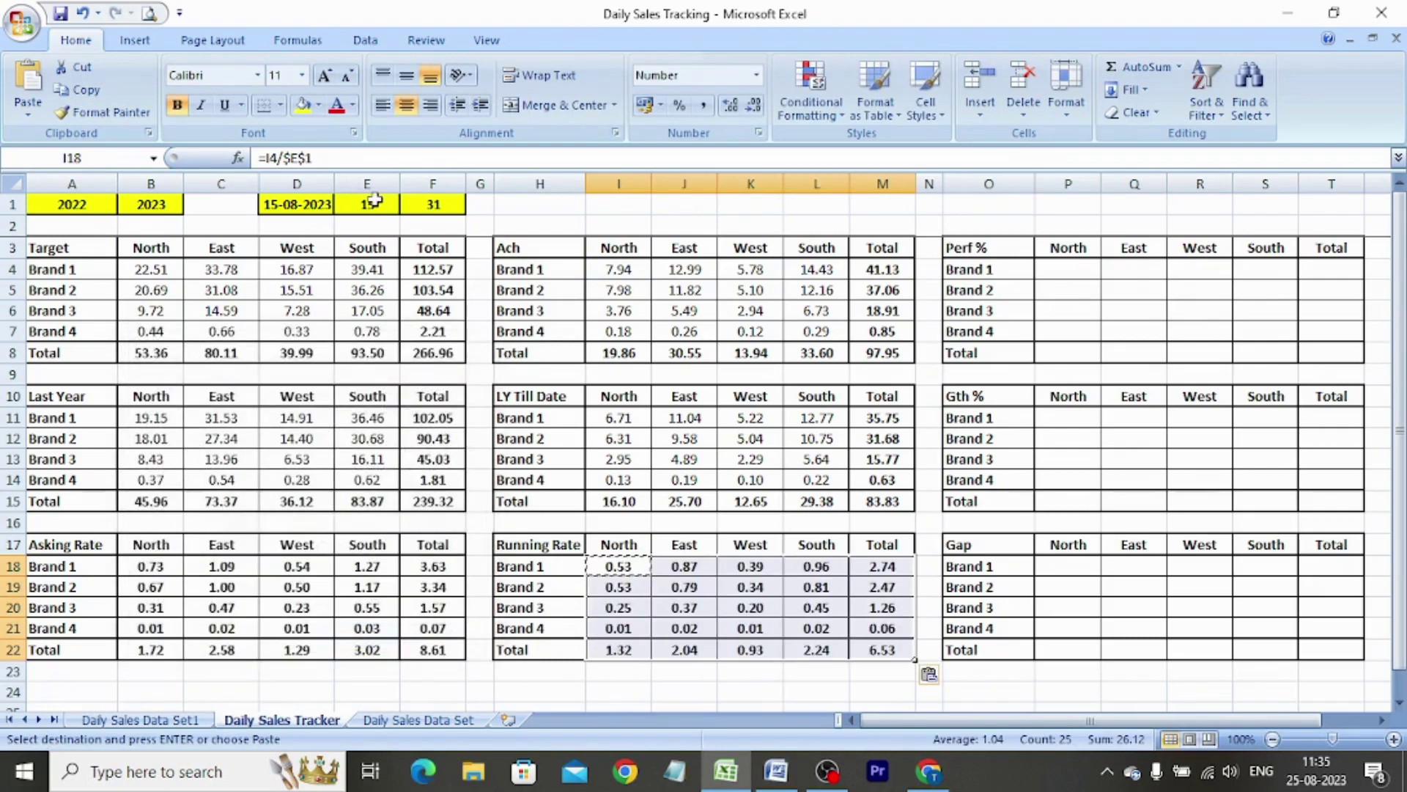
key("Escape")
key("Right")
key("Right")
key("Right")
key("Right")
key("Right")
key("Right")
key("Right")
key("Right")
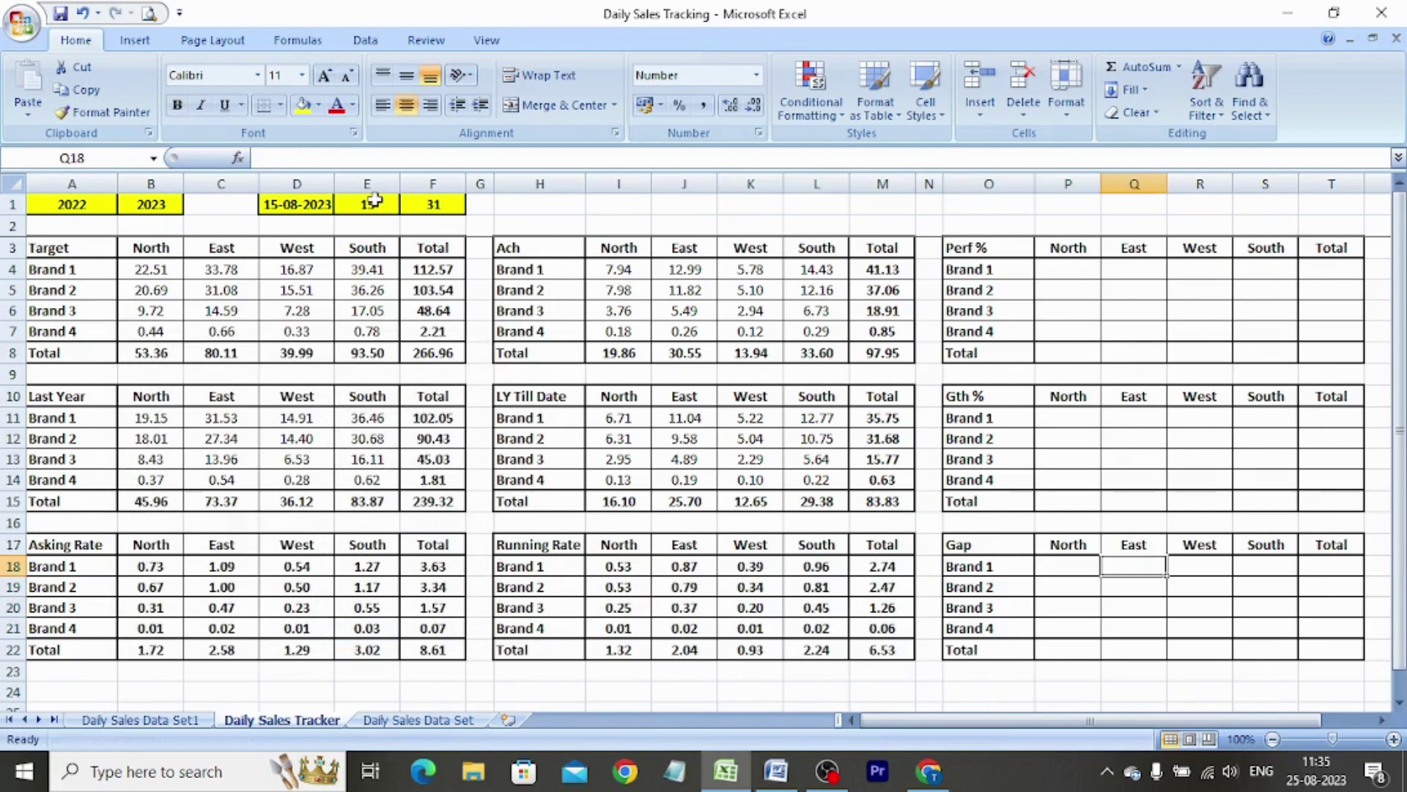
Enter =I4/B4 in P4 as Brand 1 North's performance percentage
left_click(1077, 267)
type("=")
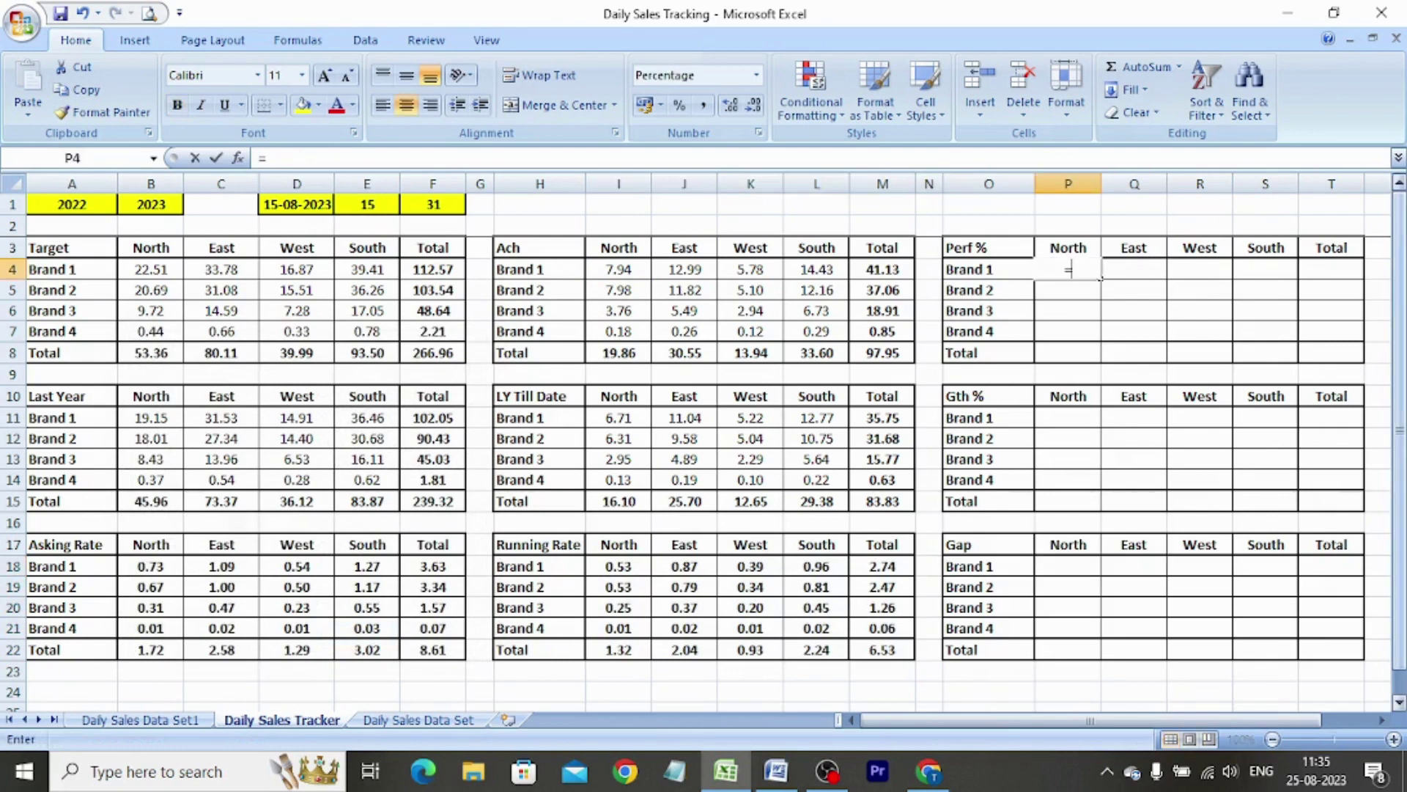
key("Left")
key("Left")
key("Left")
key("Left")
key("Left")
key("Left")
key("Left")
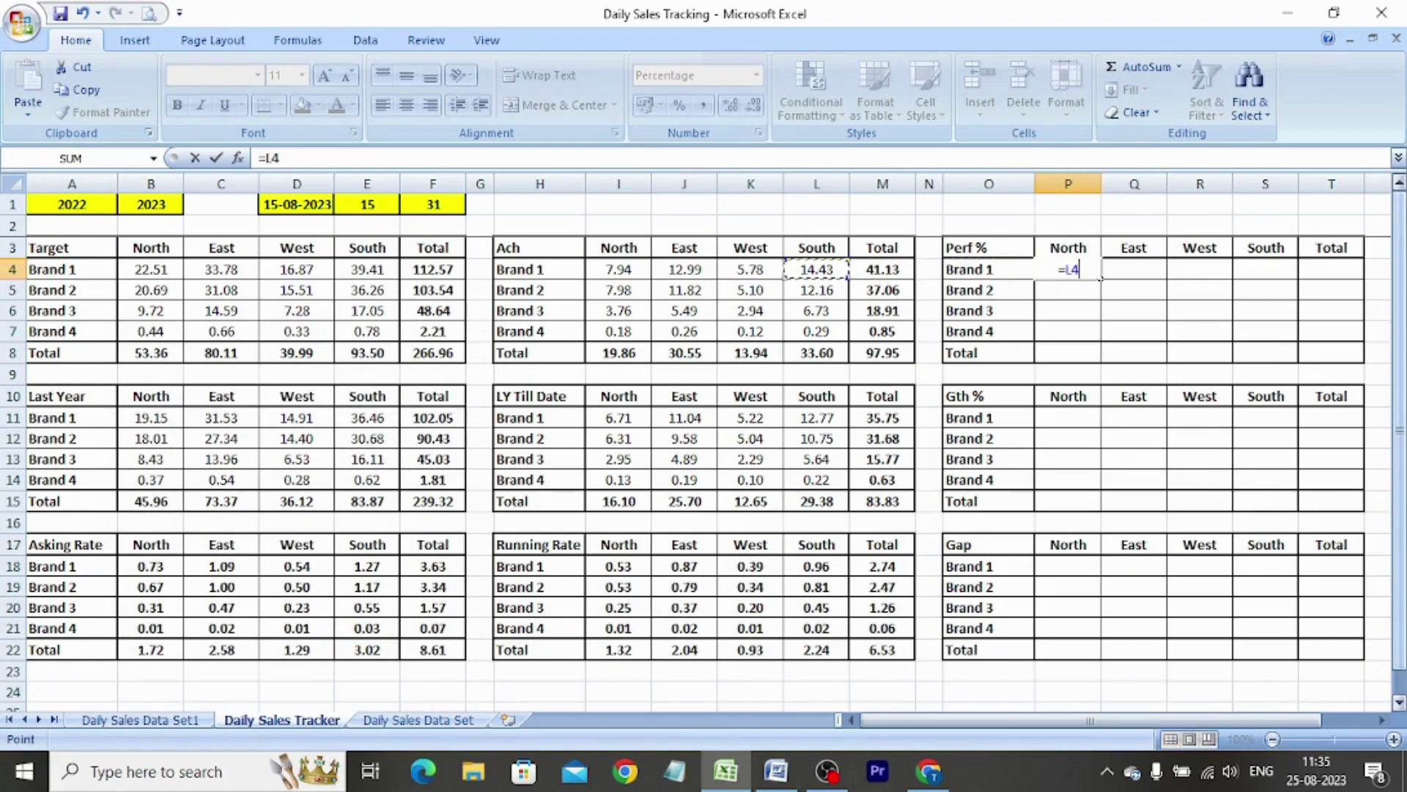
type("/")
left_click(150, 270)
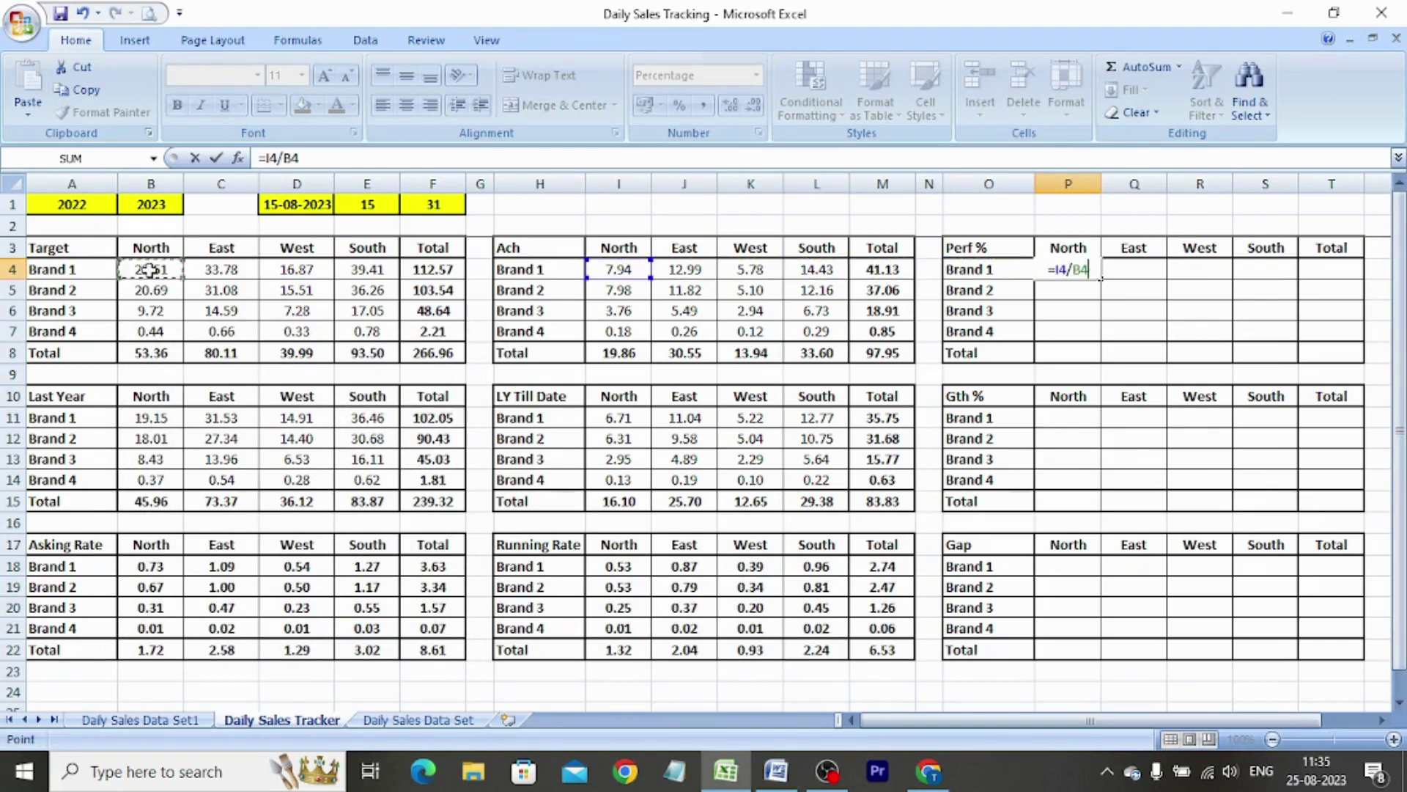
key("Return")
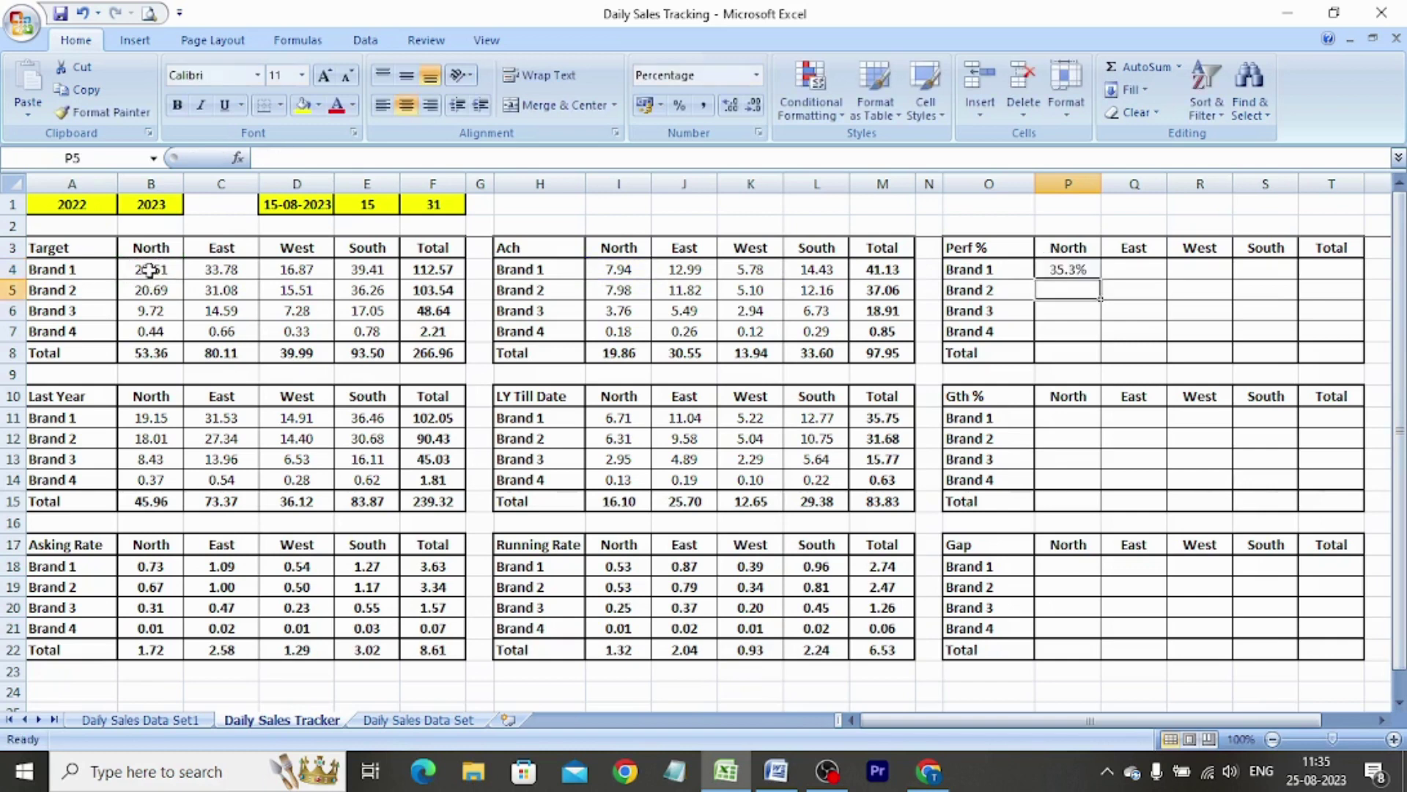
Copy P4 and paste it as formulas across P4:T8
key("Up")
key("ctrl+c")
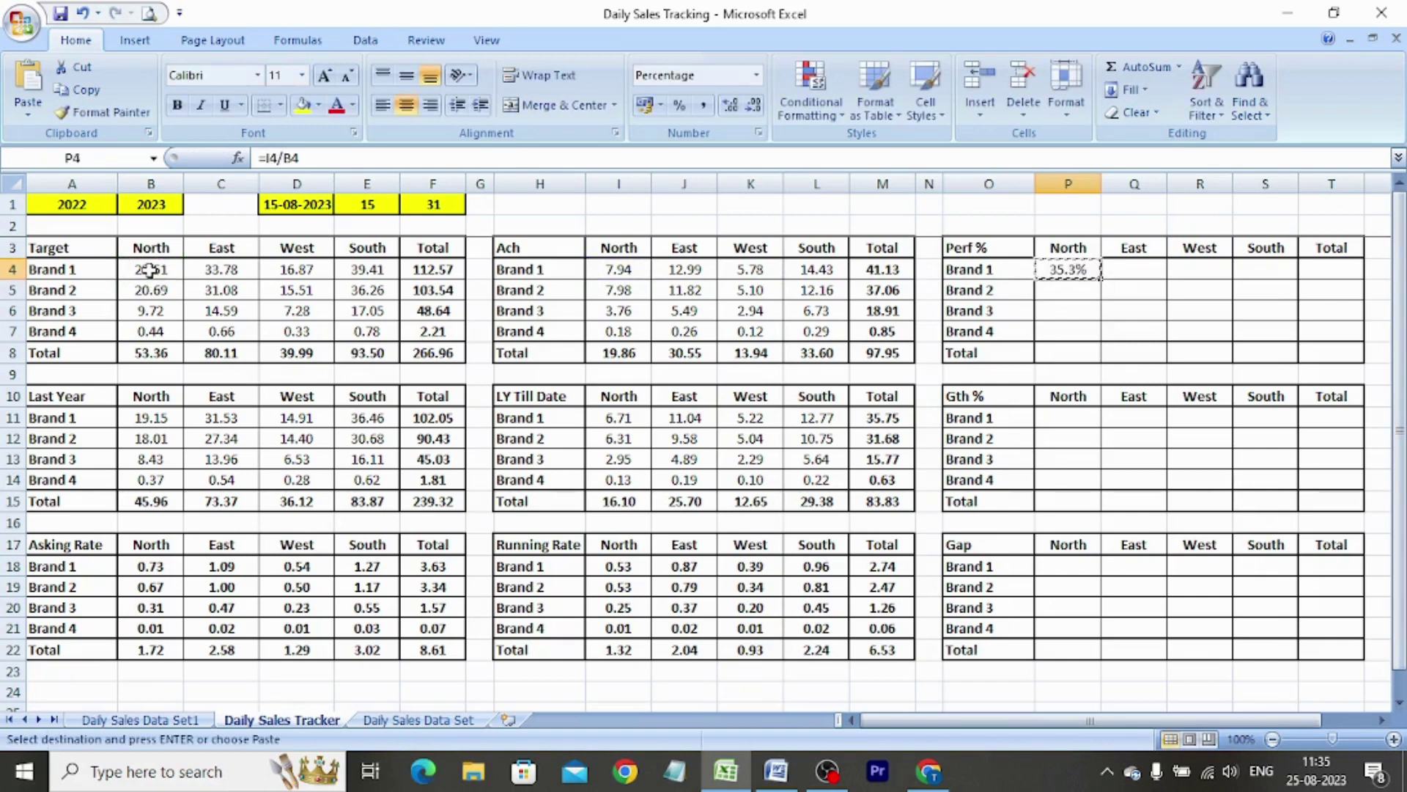
key("shift+Down")
key("shift+Down")
key("shift+Down")
key("shift+Down")
key("shift+Right")
key("shift+Right")
key("shift+Right")
key("shift+Right")
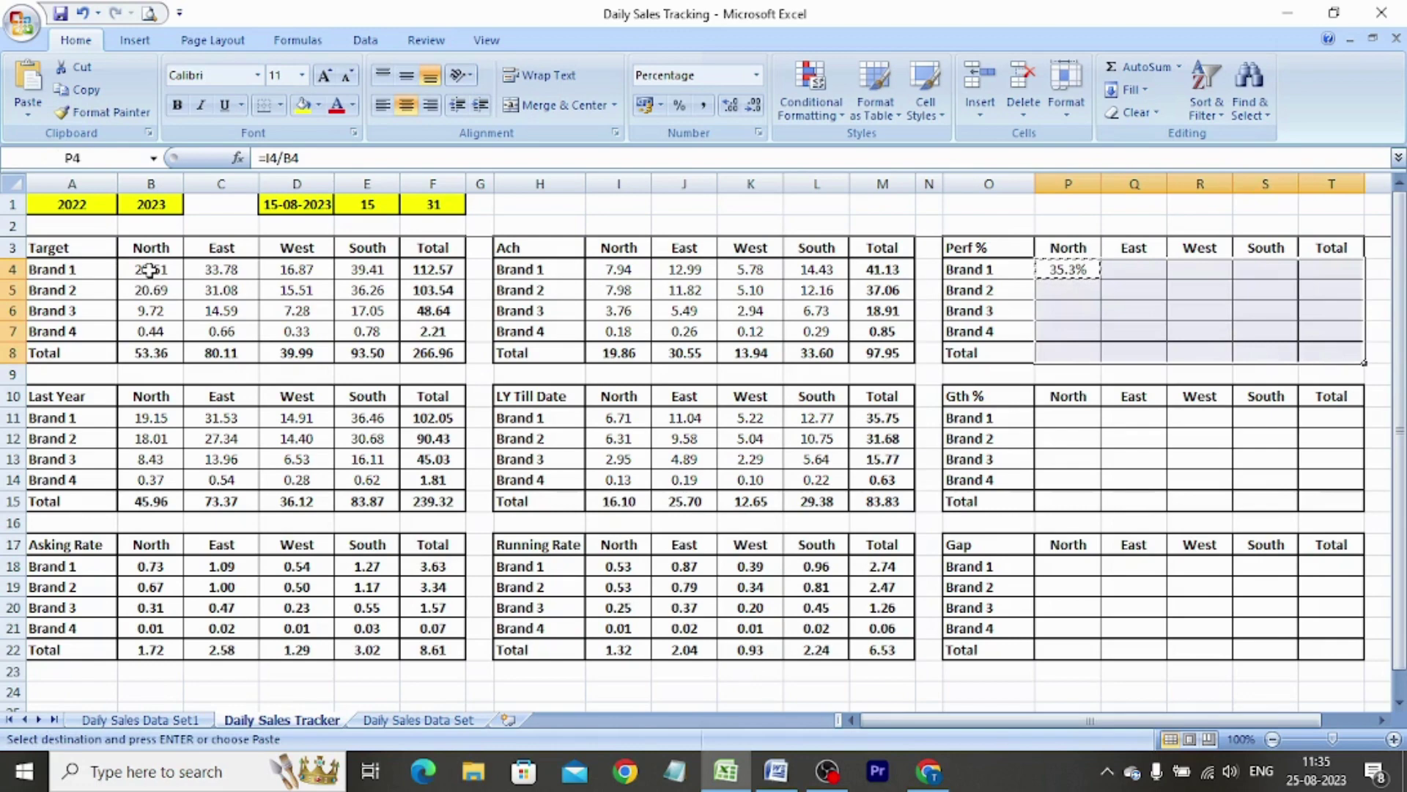
key("alt+e")
key("s")
key("Return")
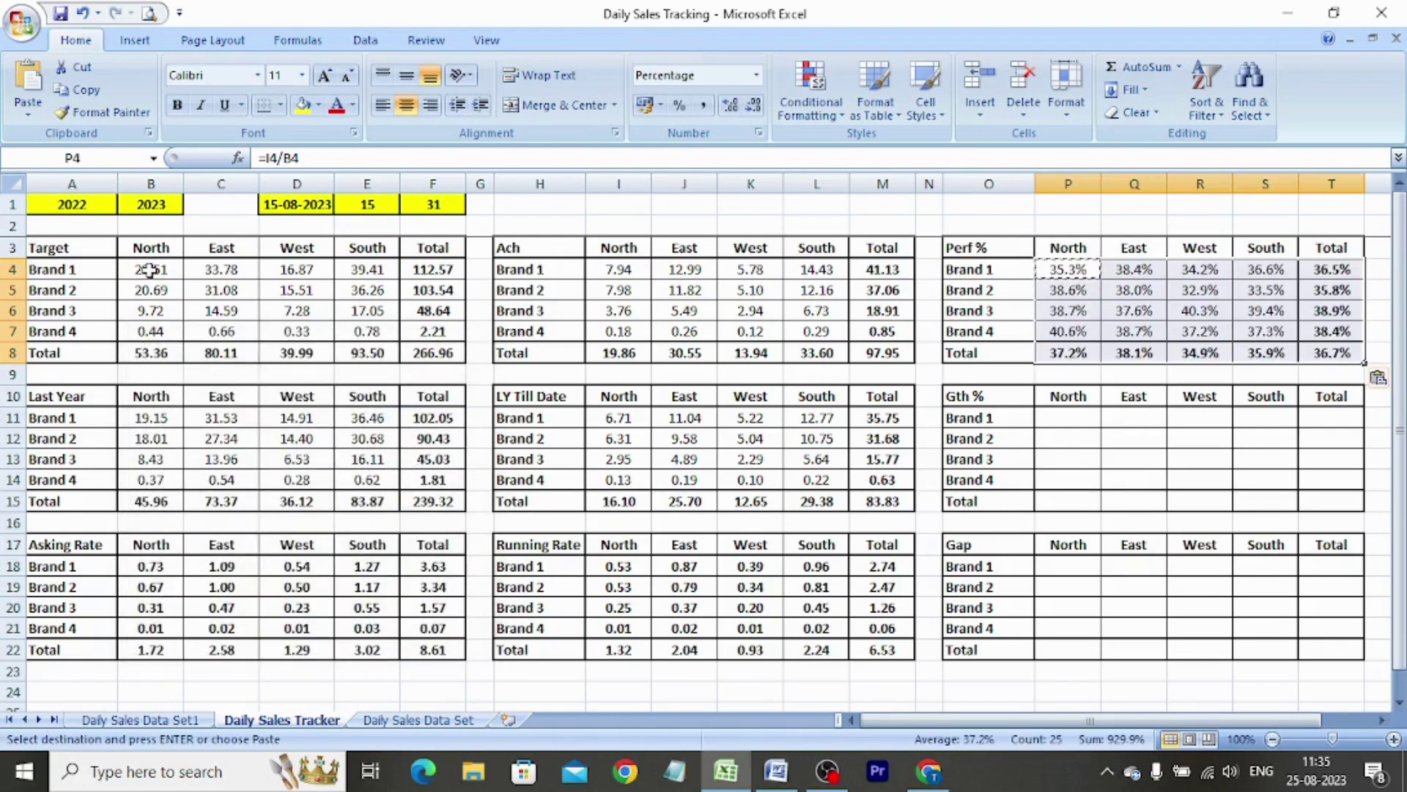
key("Down")
key("Down")
key("Down")
key("Down")
key("Down")
key("Down")
key("Down")
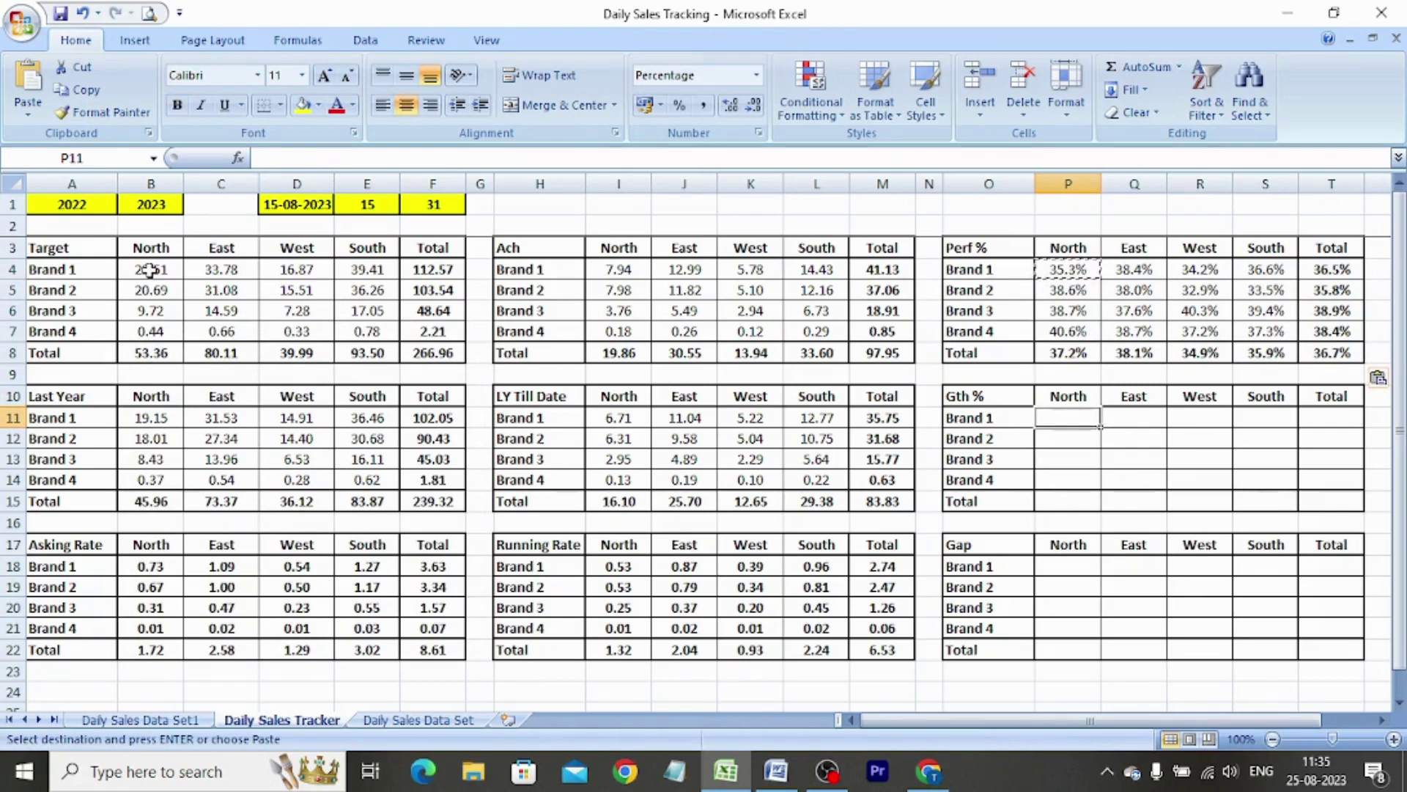
Enter =I4/I11-1 in P11 as Brand 1 North's growth
type("=")
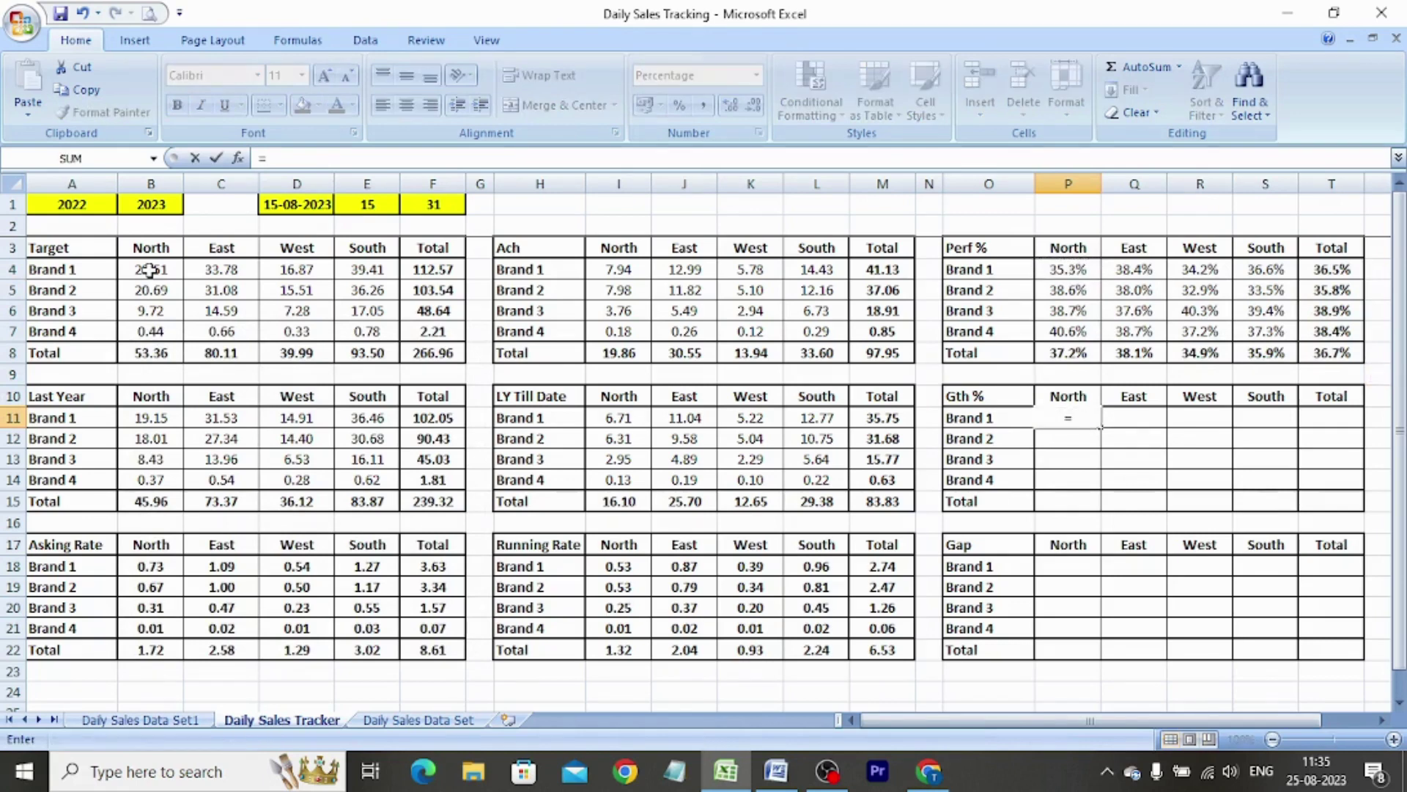
left_click(611, 266)
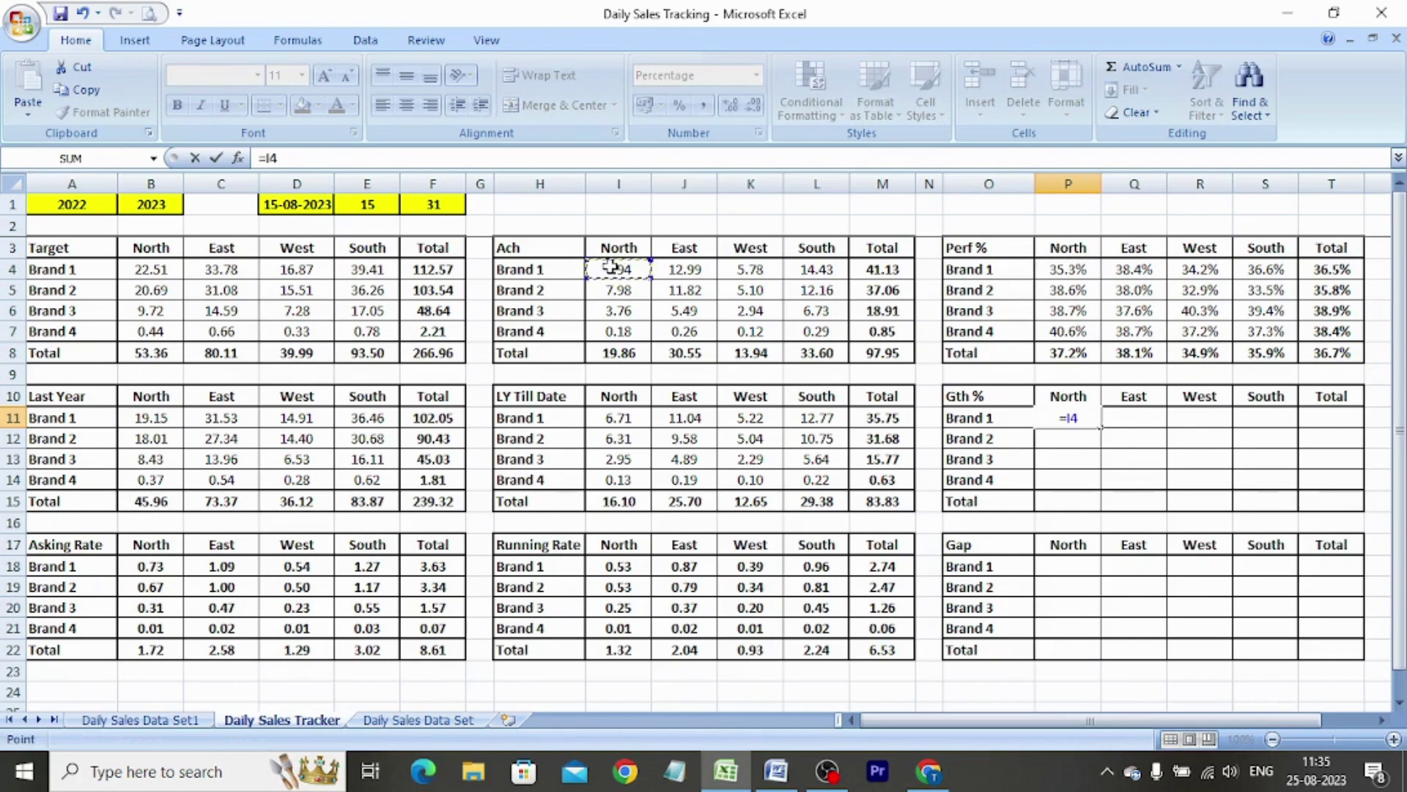
type("/")
left_click(606, 415)
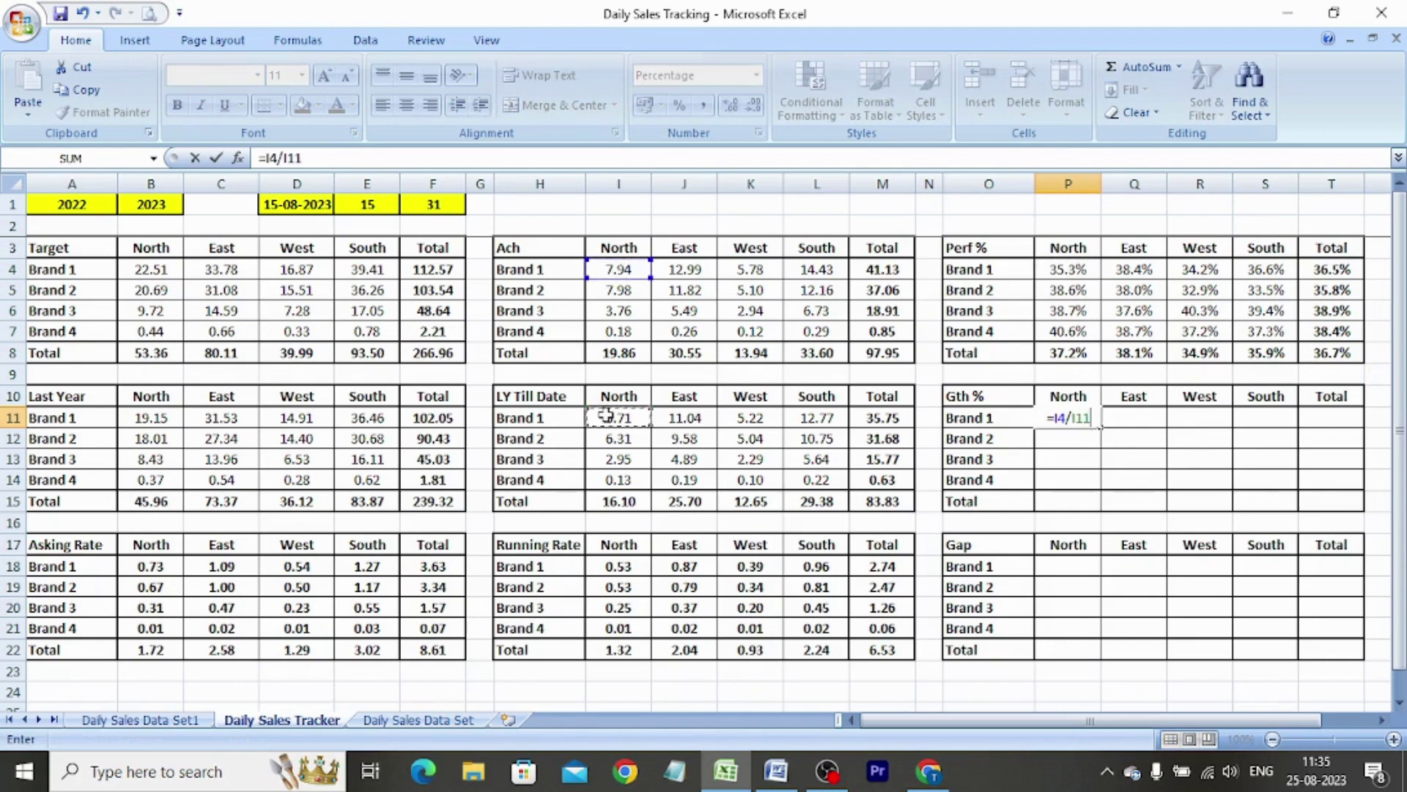
type("-1")
key("ctrl+Return")
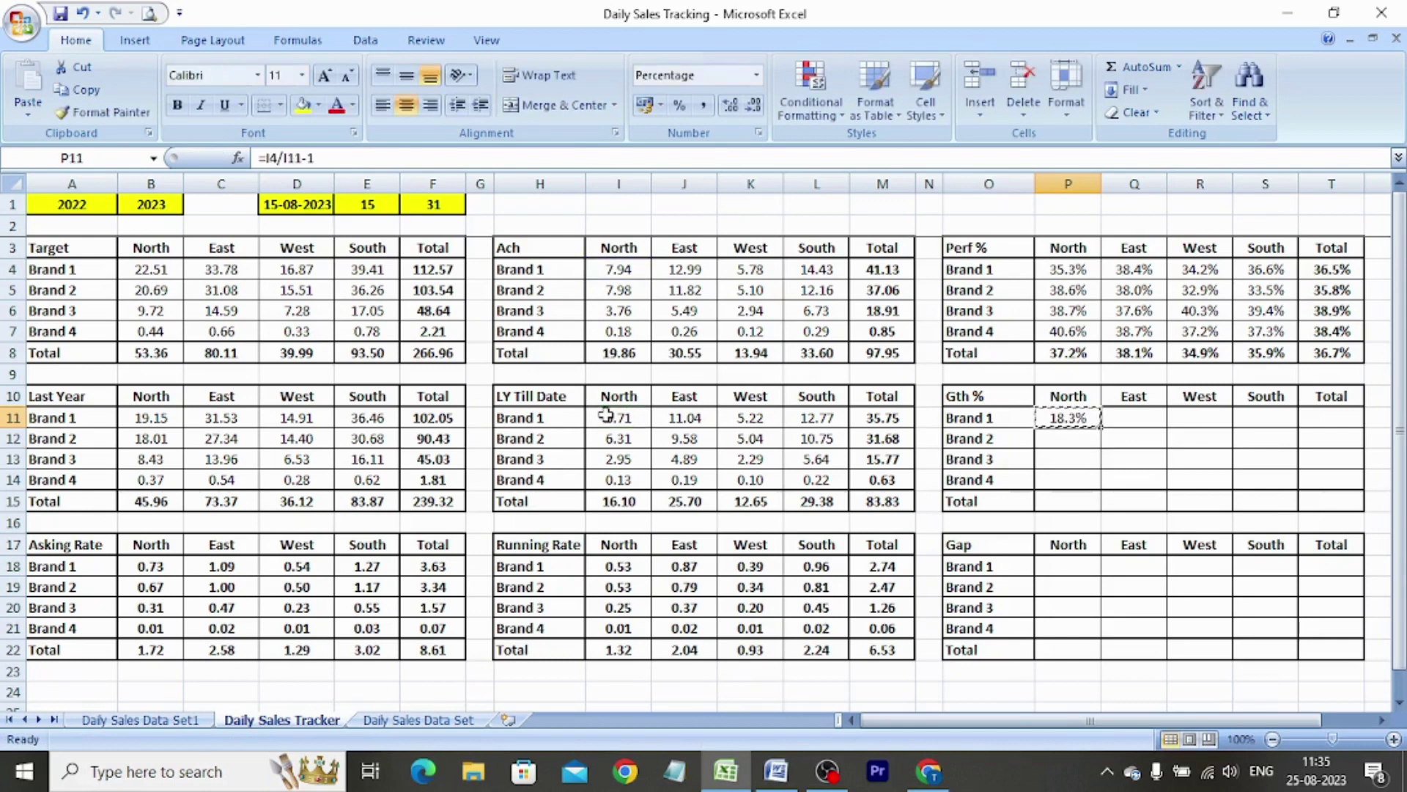
Paste the growth formula as formulas across P11:T15
key("shift+Down")
key("shift+Down")
key("shift+Down")
key("shift+Down")
key("shift+Right")
key("shift+Right")
key("shift+Right")
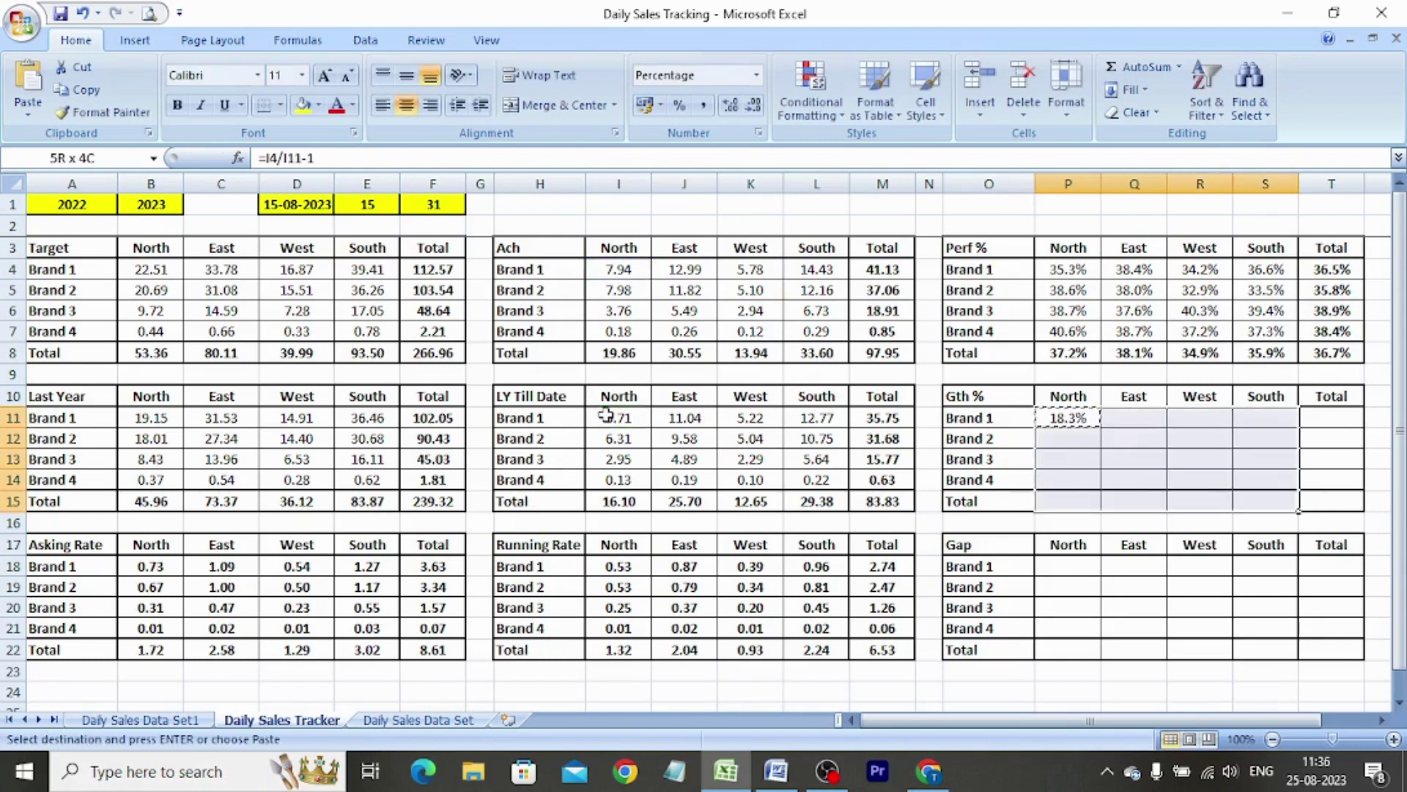
key("shift+Right")
key("ctrl+alt+v")
key("f")
key("Return")
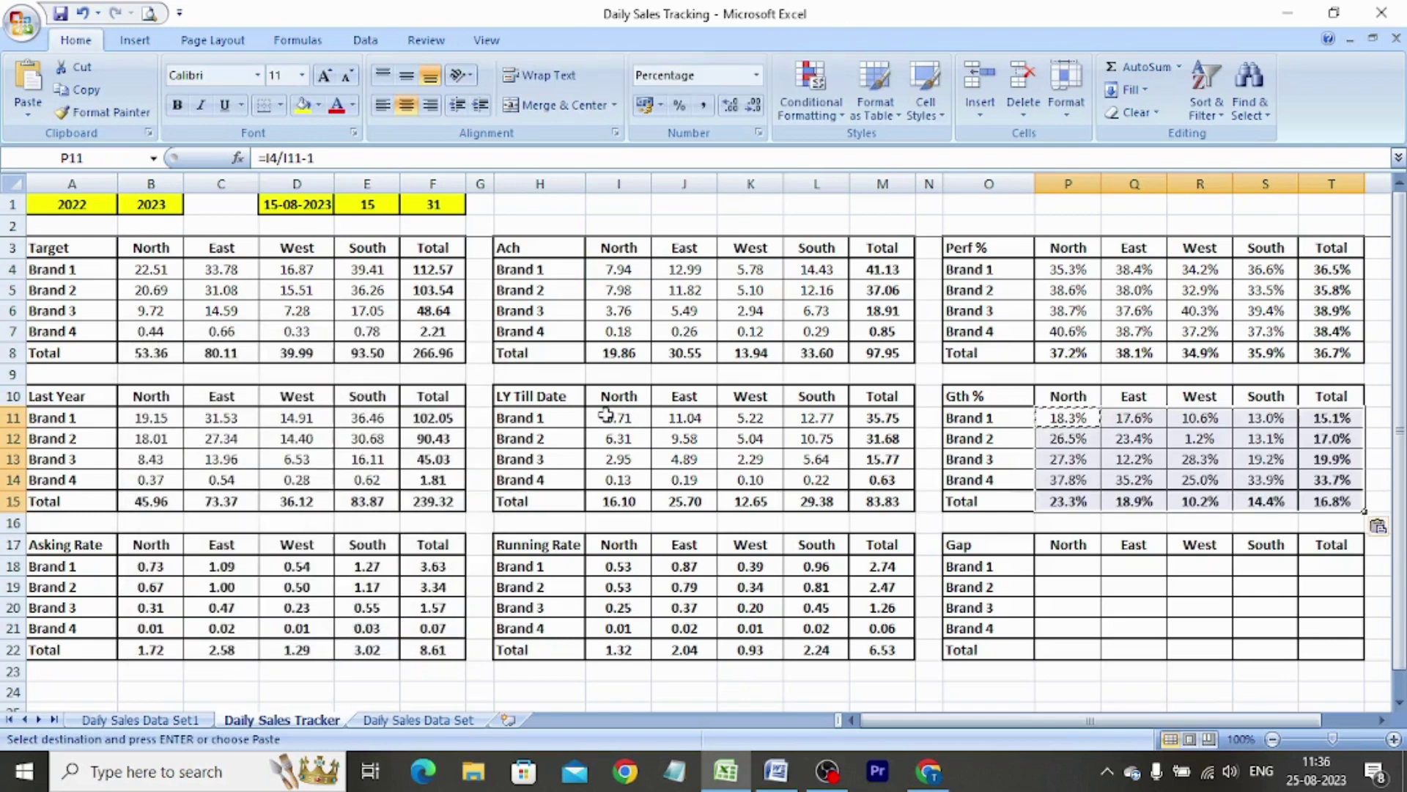
key("Down")
key("Down")
key("Down")
key("Down")
key("Down")
key("Down")
key("Down")
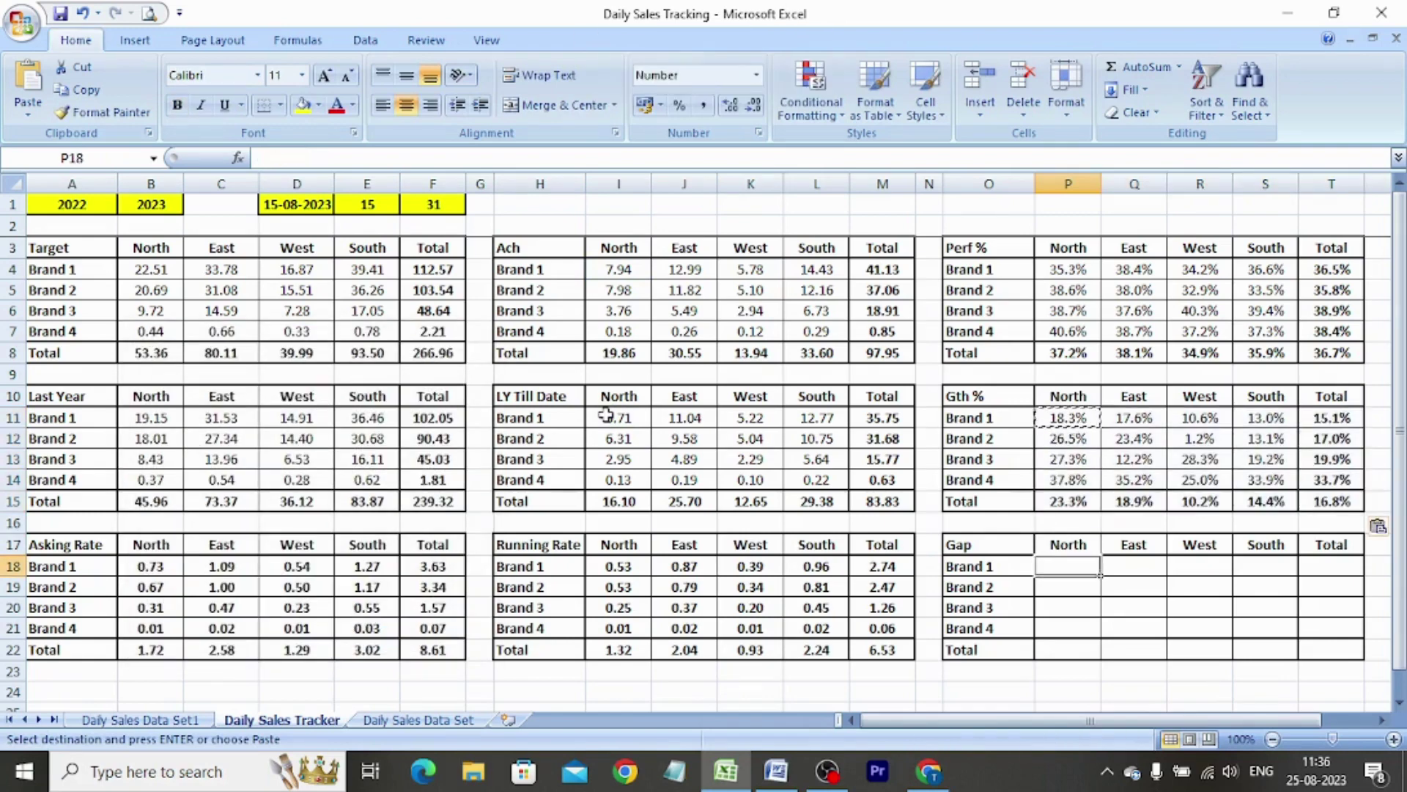
Enter =I18-B18 in P18 as Brand 1 North's gap
type("=")
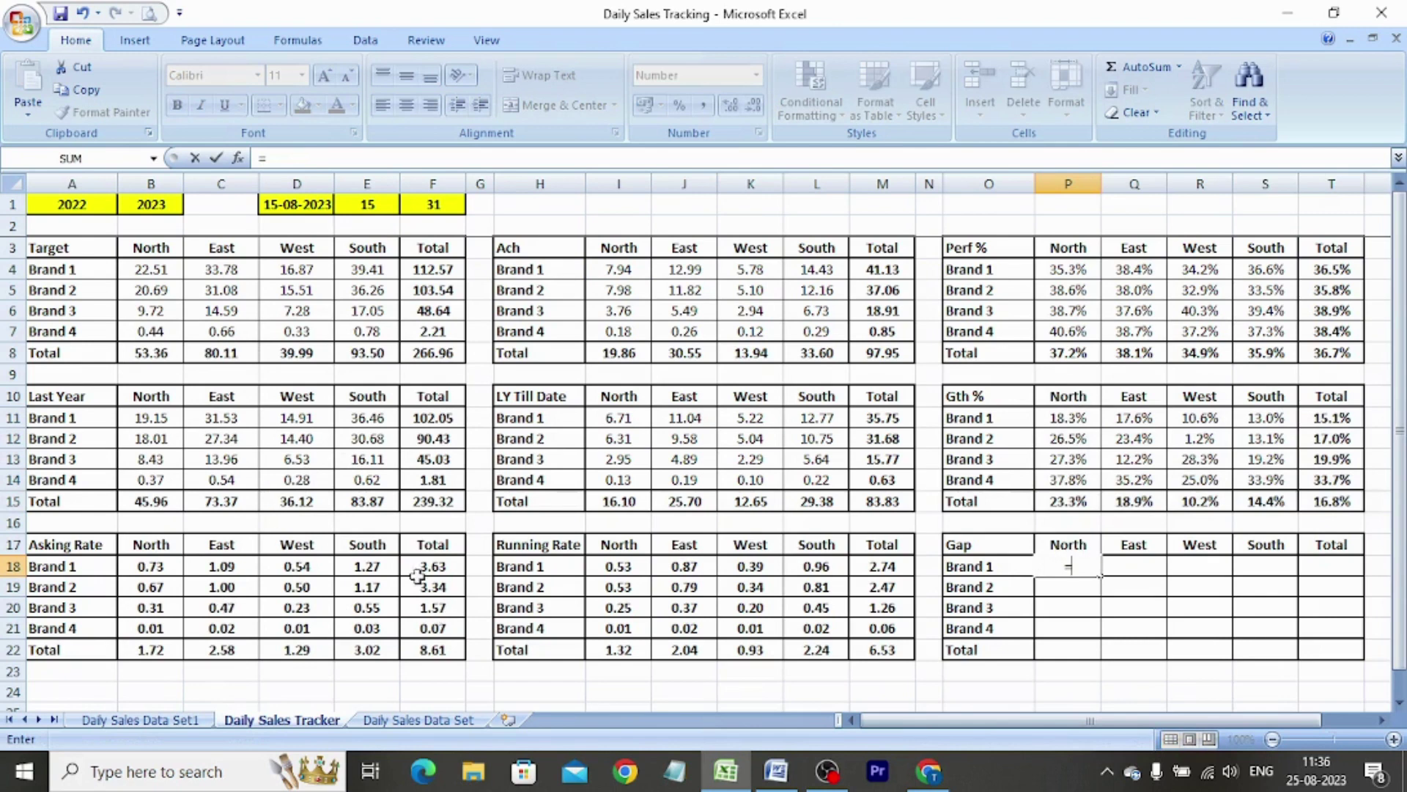
left_click(620, 567)
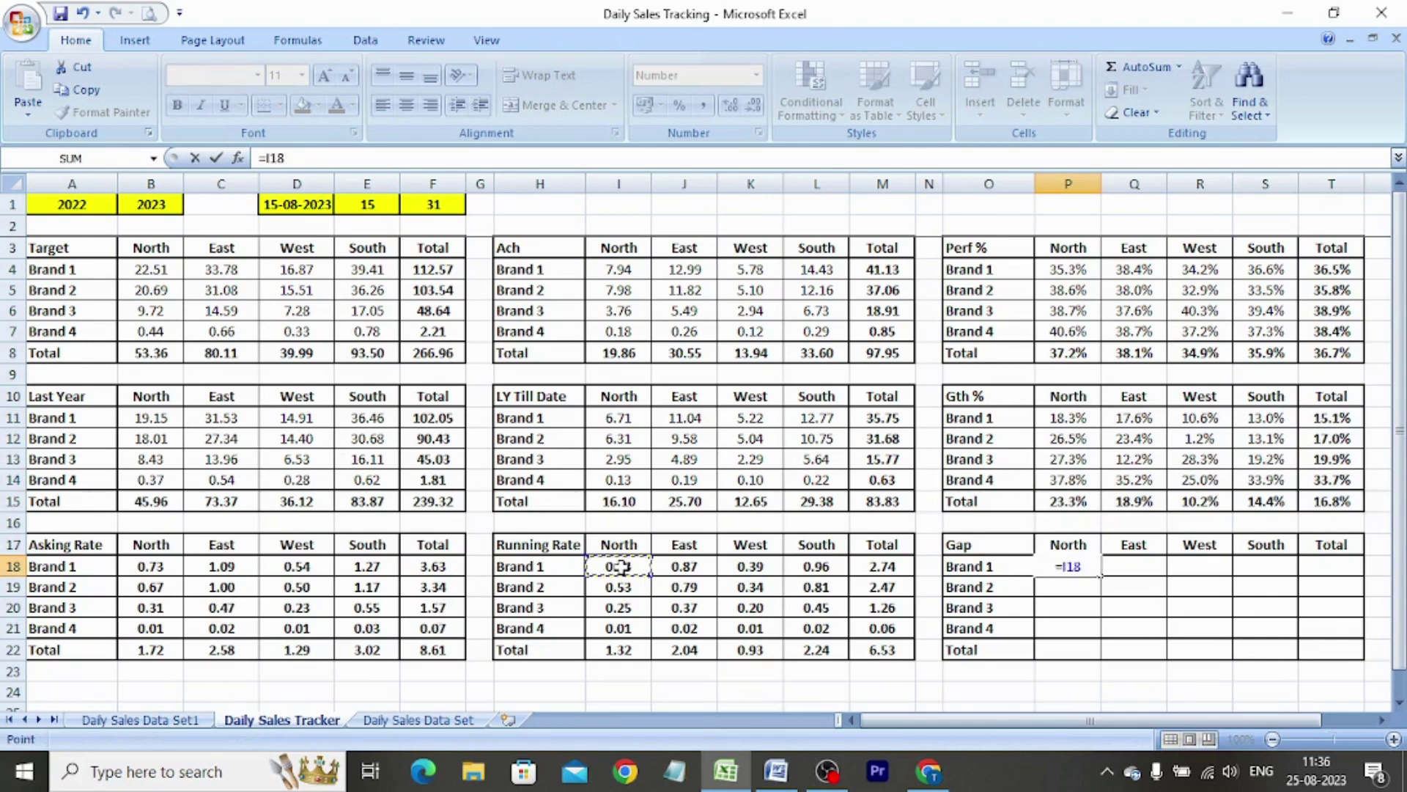
type("-")
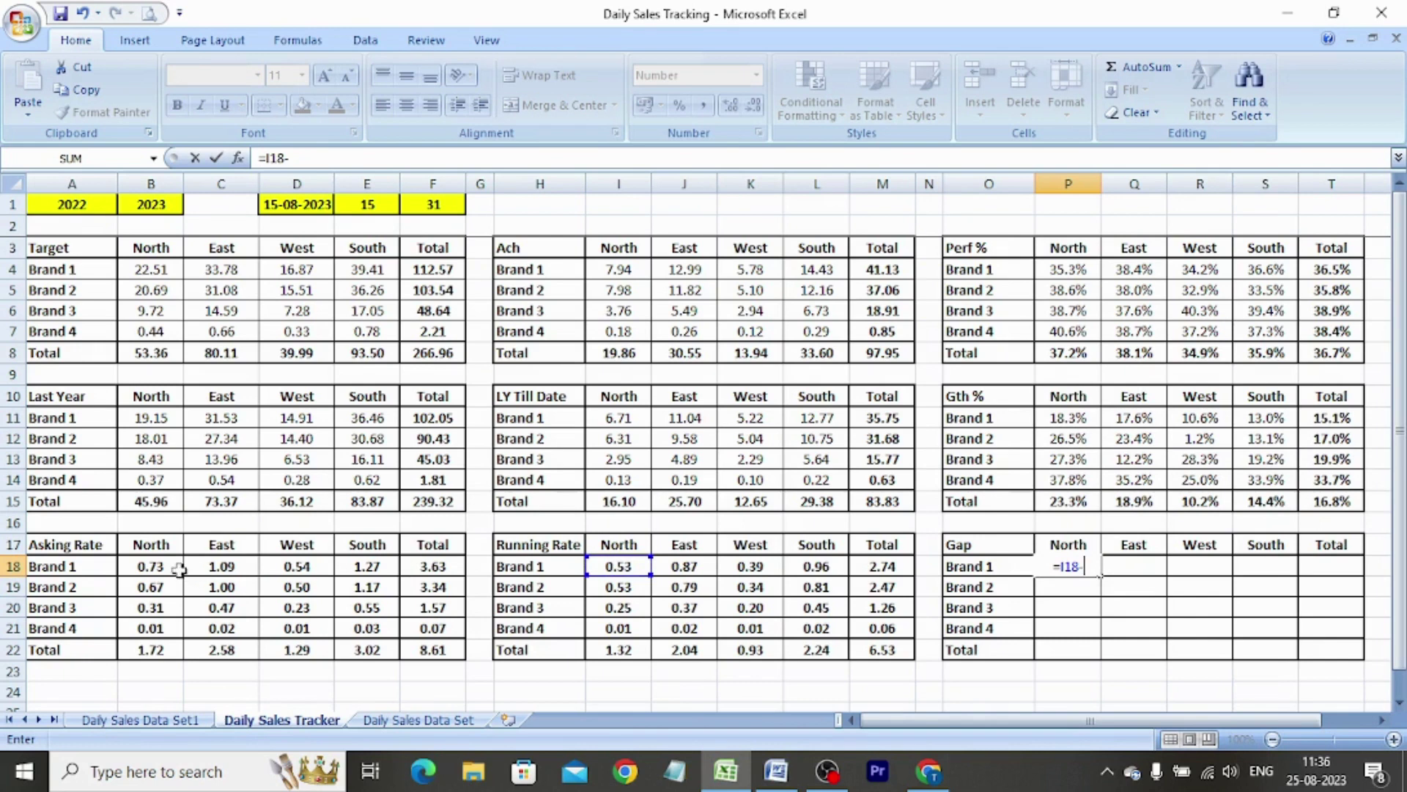
left_click(153, 565)
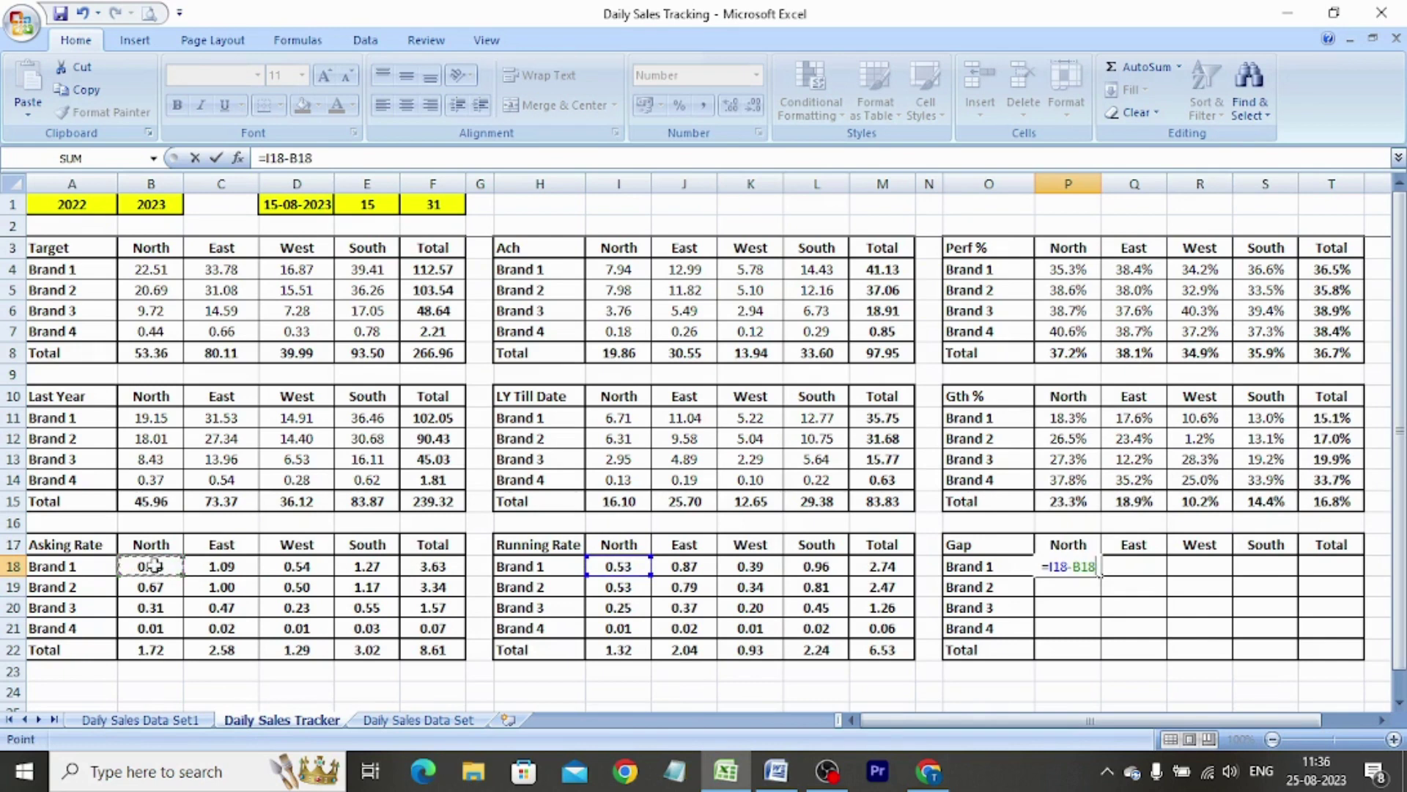
key("ctrl+Return")
Paste the gap formula as formulas across P18:T22 and clear the copy marquee
key("ctrl+c")
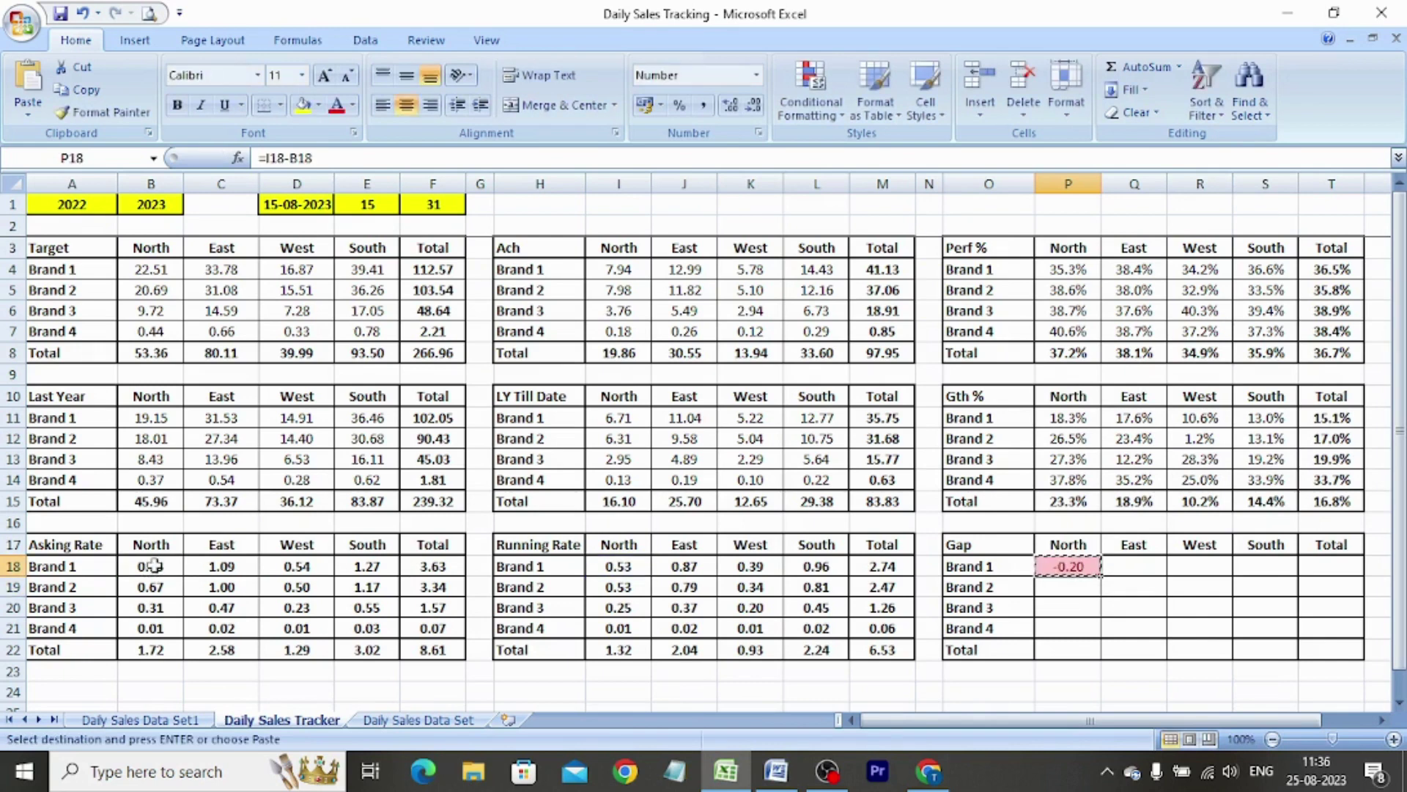
key("shift+Down")
key("shift+Down")
key("shift+Down")
key("shift+Down")
key("shift+Right")
key("shift+Right")
key("shift+Right")
key("shift+Right")
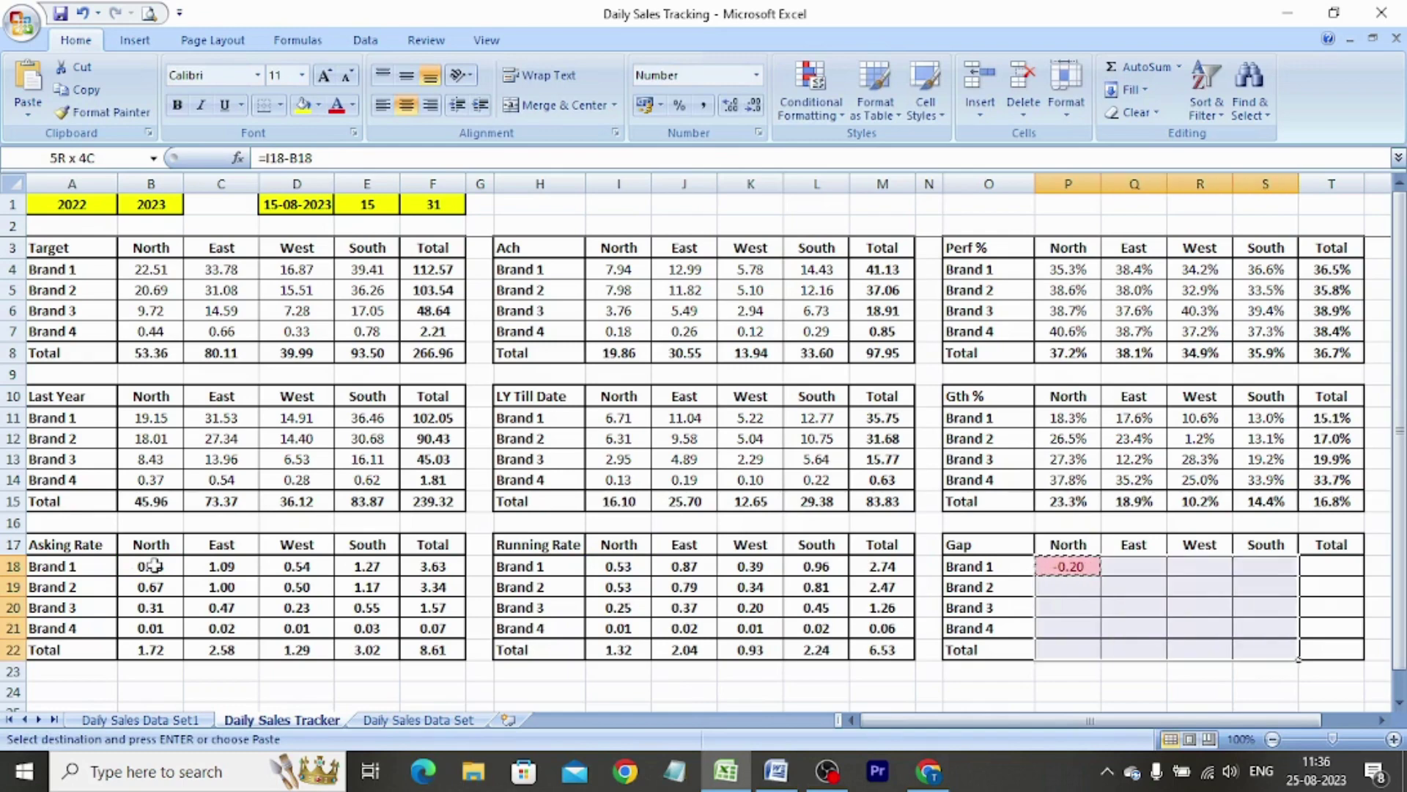
key("ctrl+alt+v")
key("f")
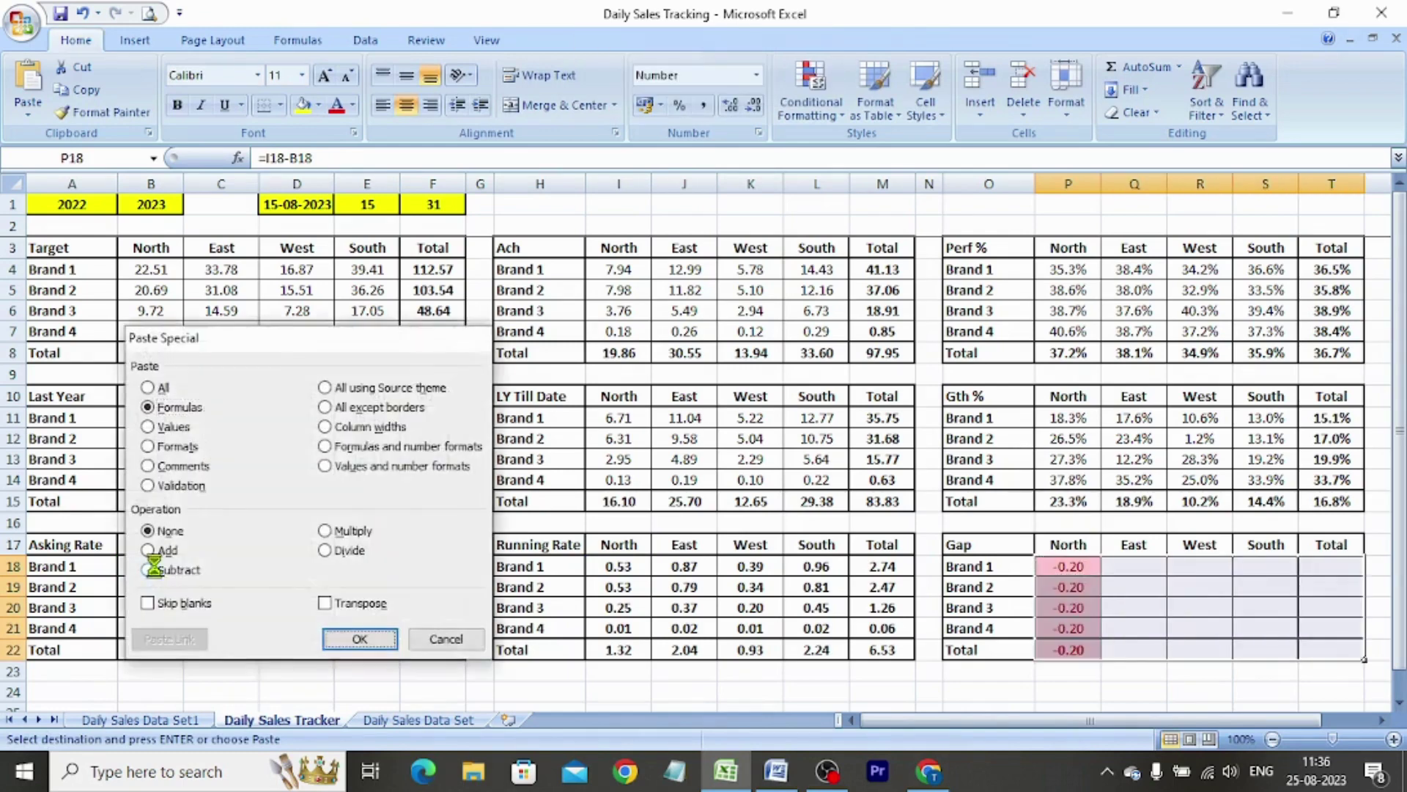
key("Return")
key("Escape")
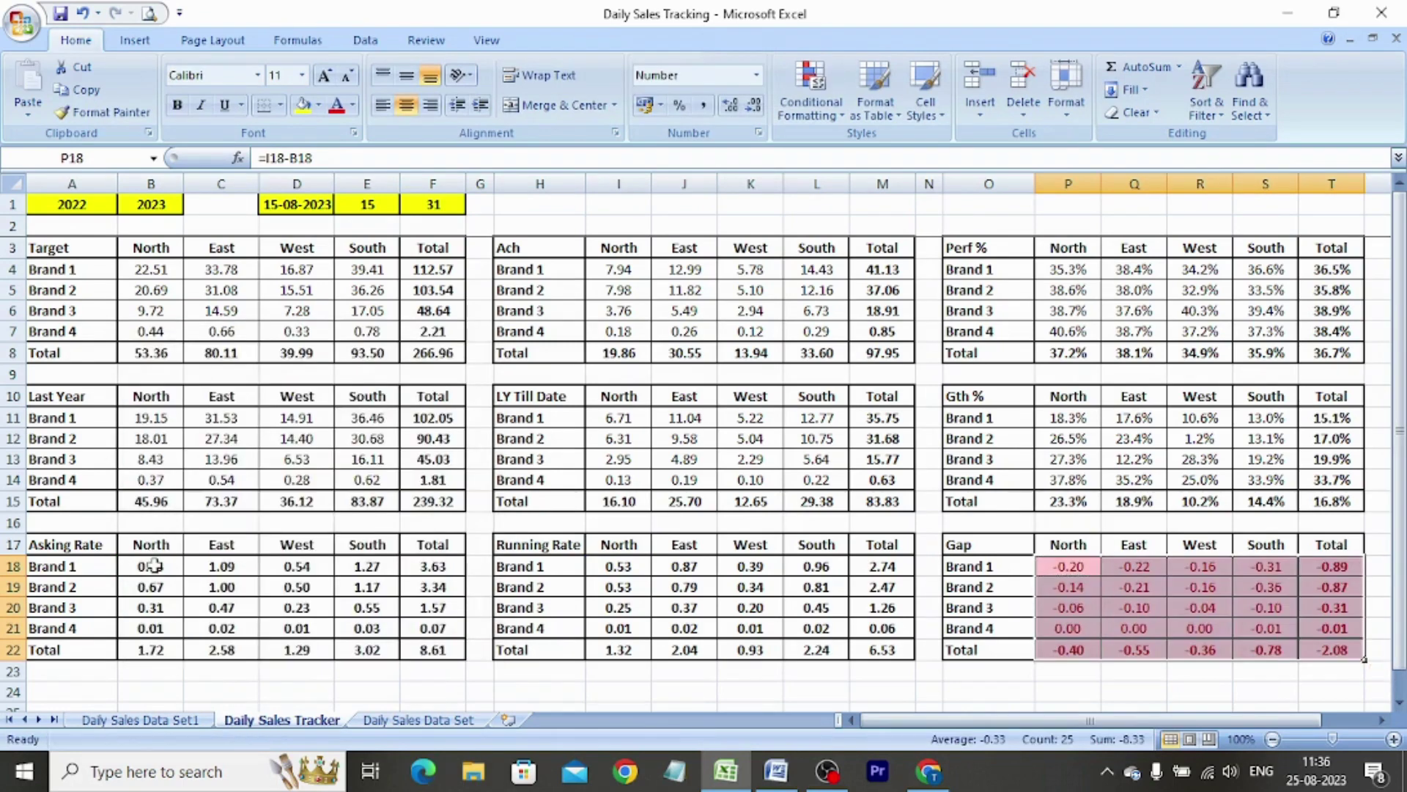
key("Up")
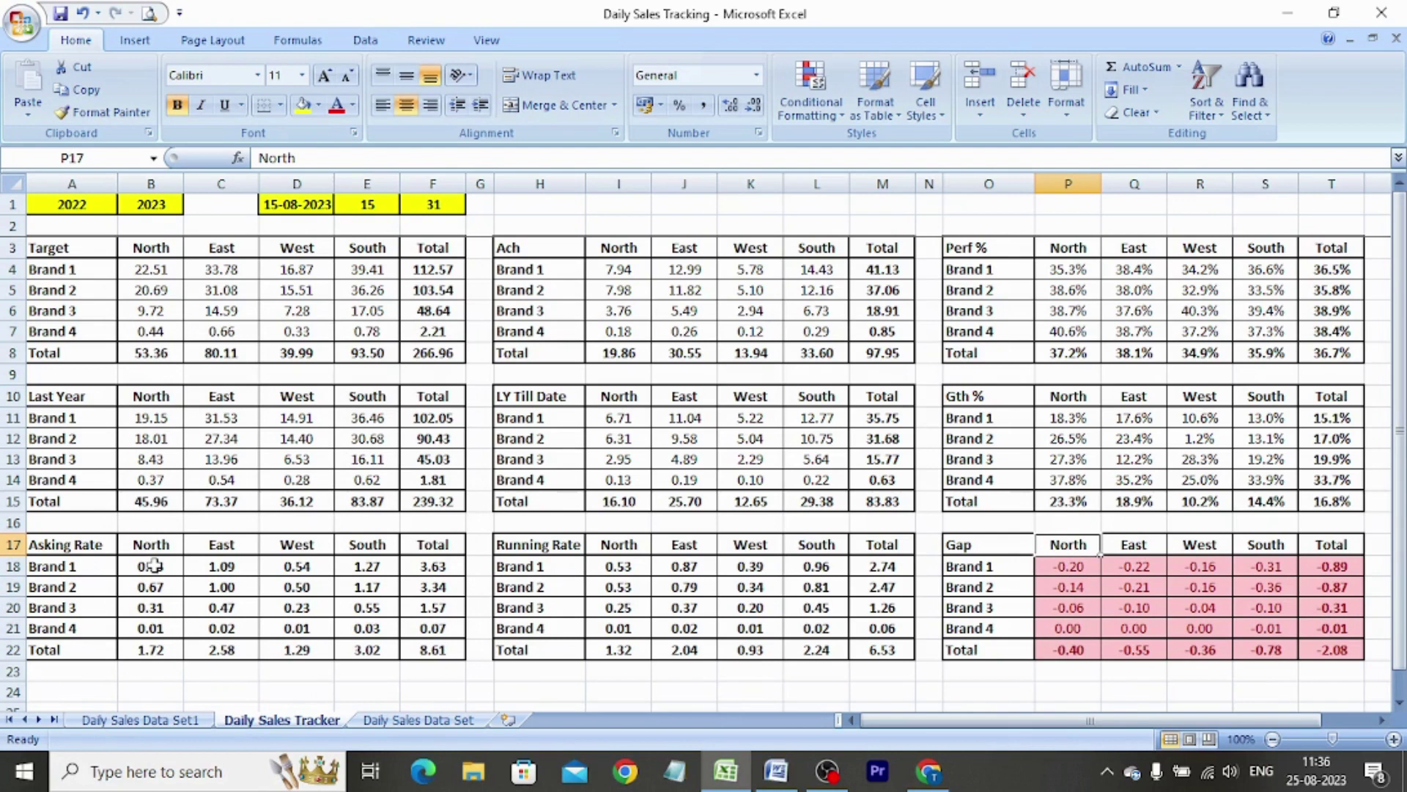
Change the report date in D1 to 21-08-2023 and check the M8 and M15 totals
left_click(300, 207)
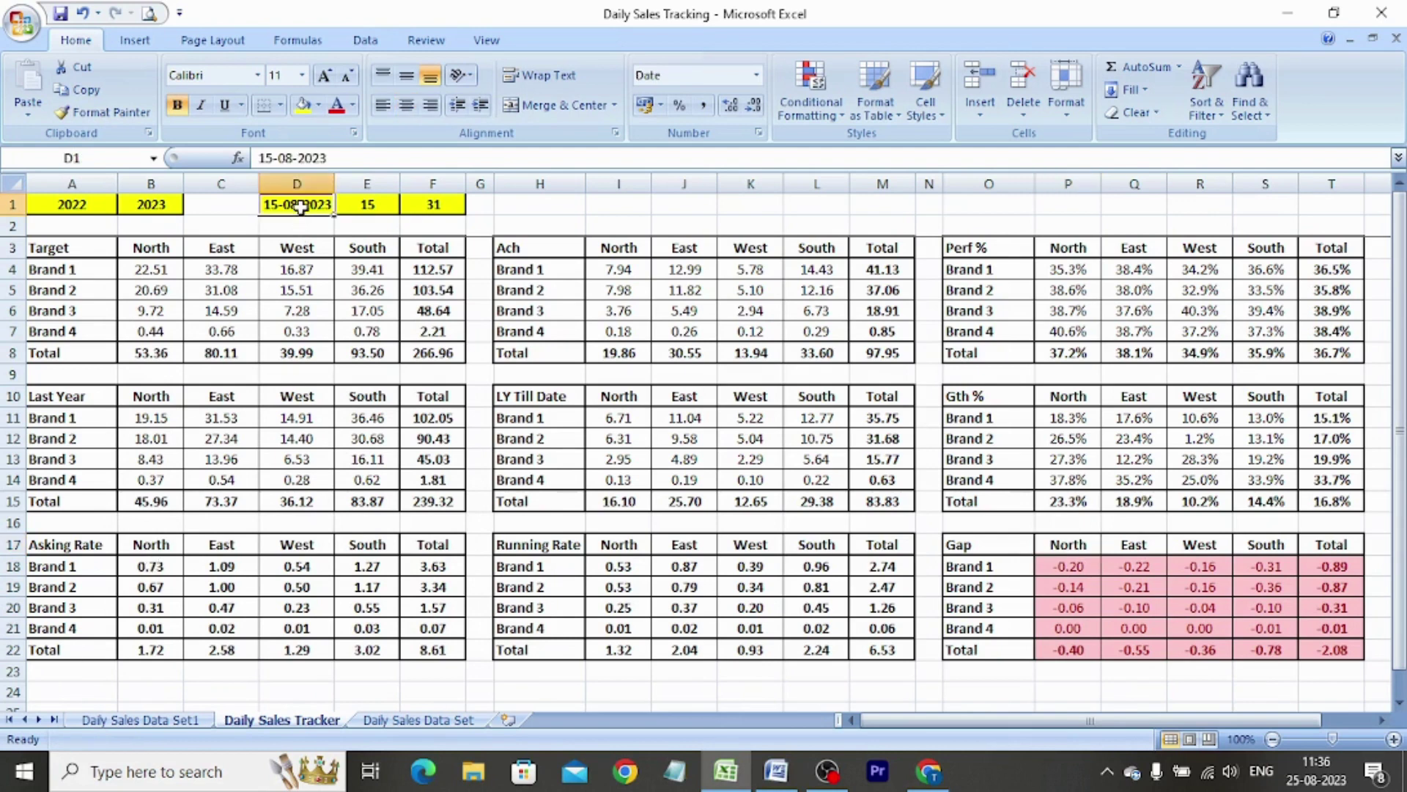
type("2")
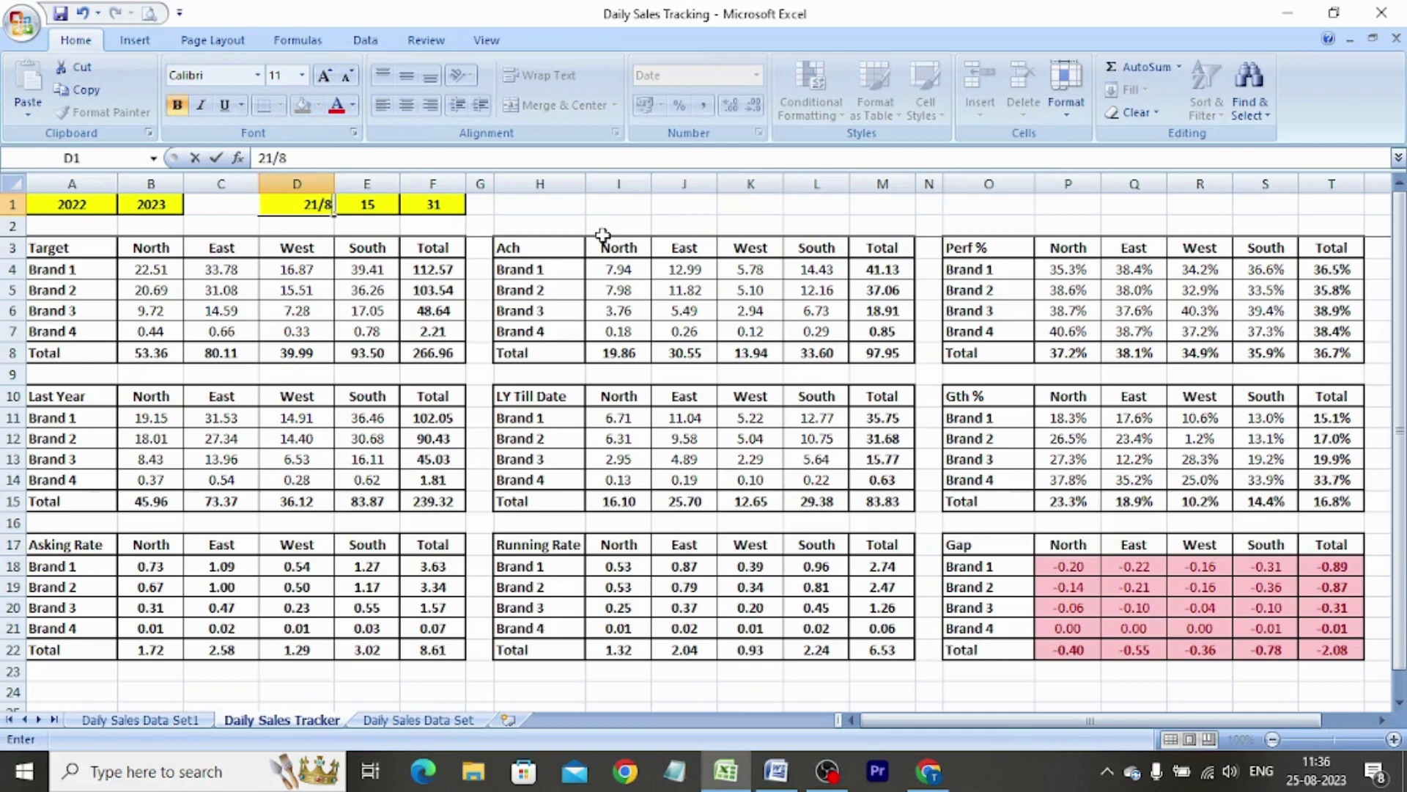
type("1/8")
key("Return")
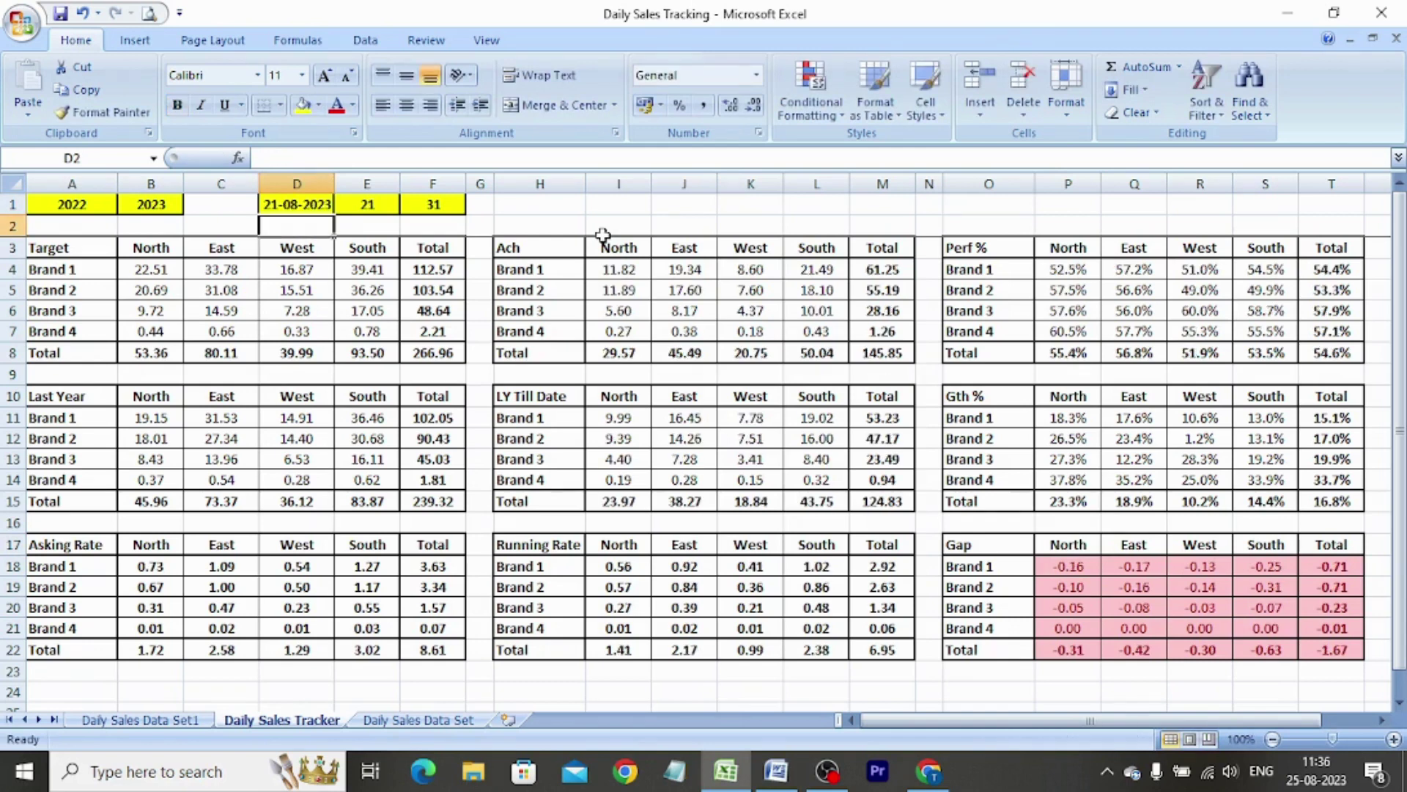
left_click(879, 343)
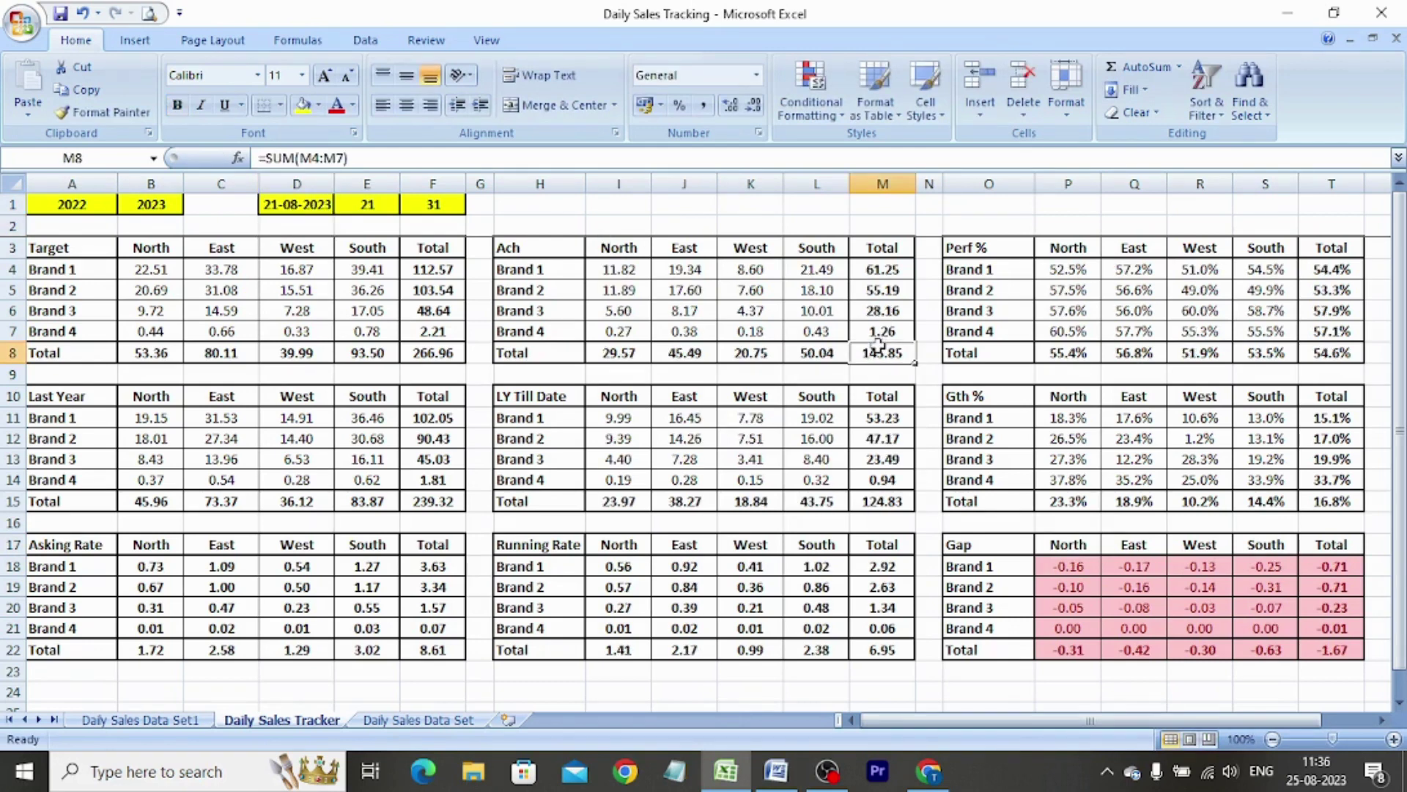
left_click(874, 499)
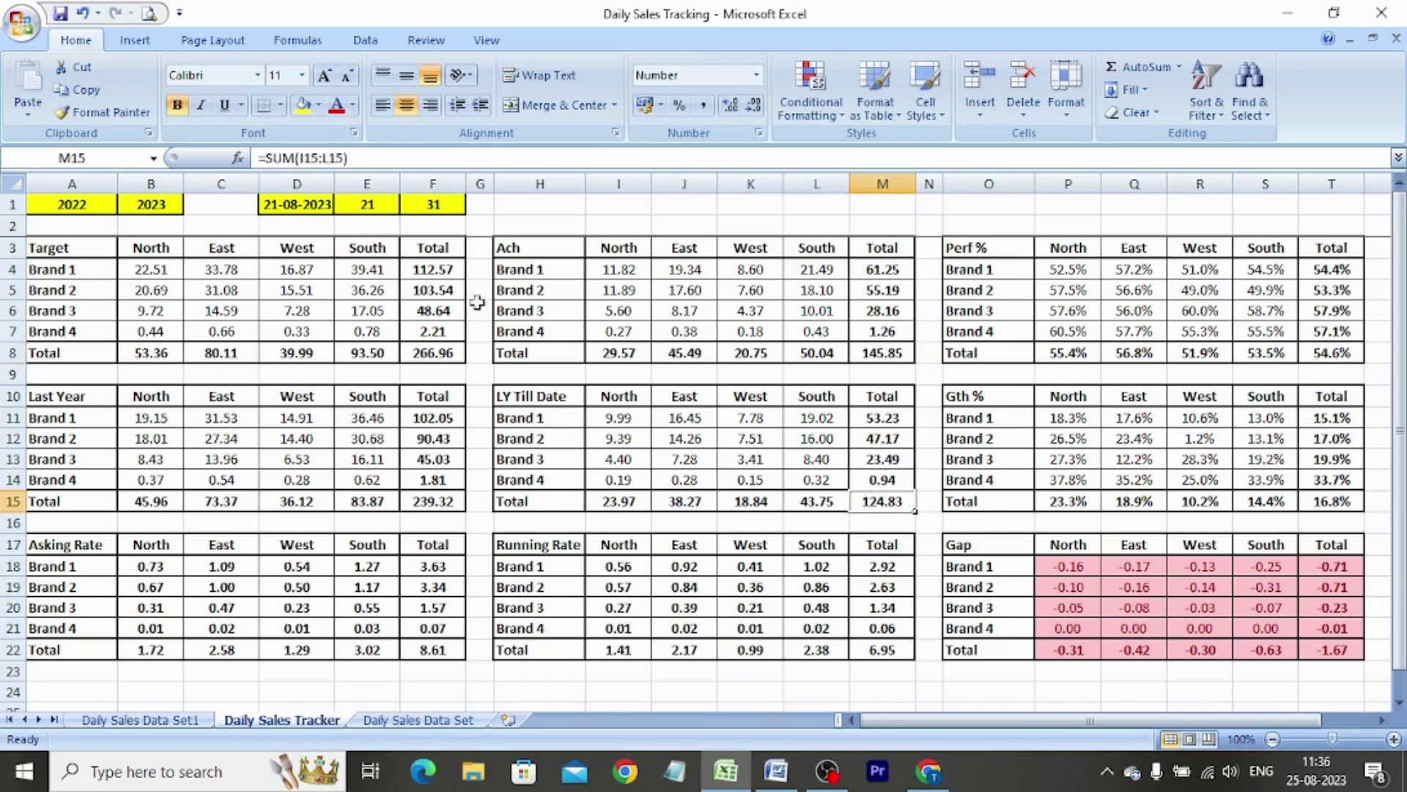
Start editing D1 again, then move to the Daily Sales Data Set sheet
left_click(300, 205)
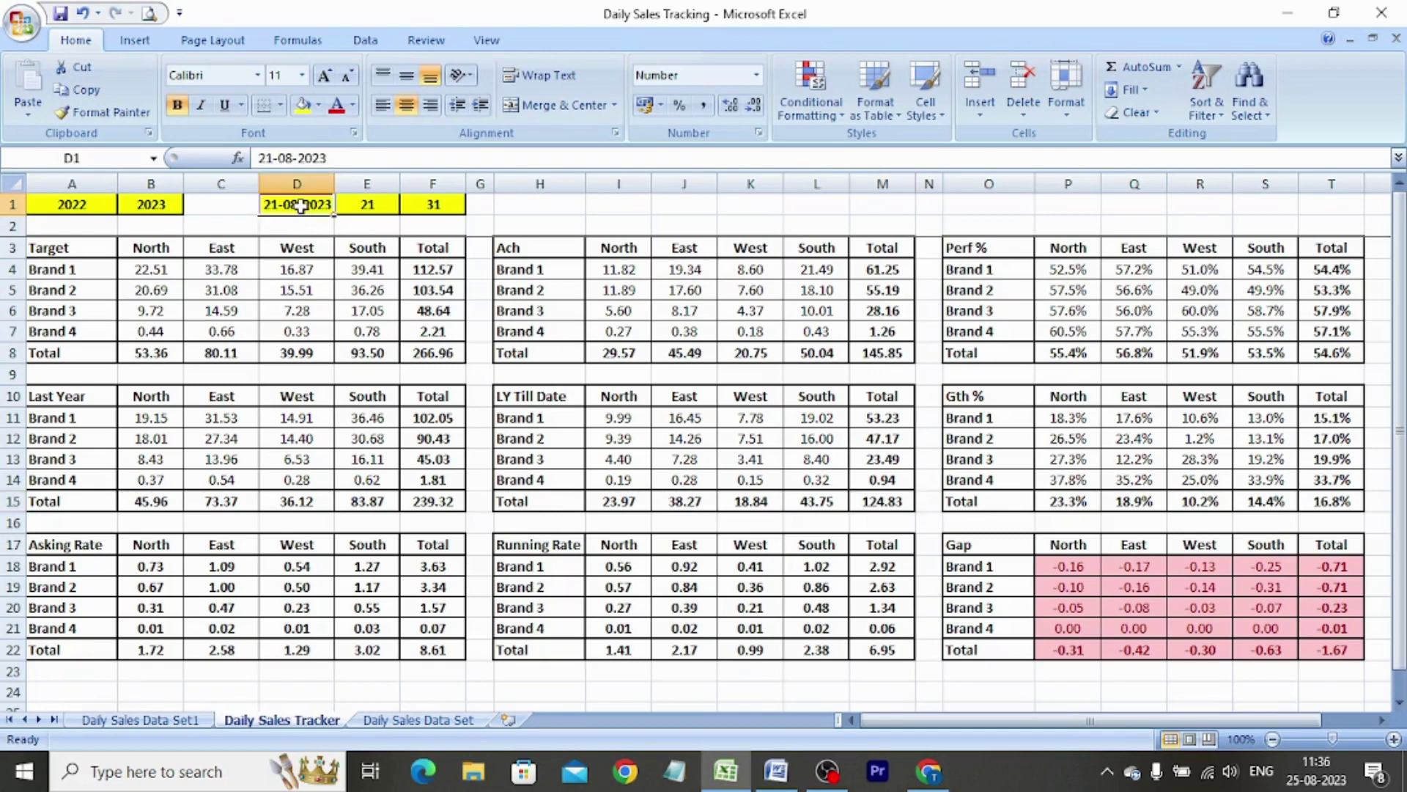
type("28")
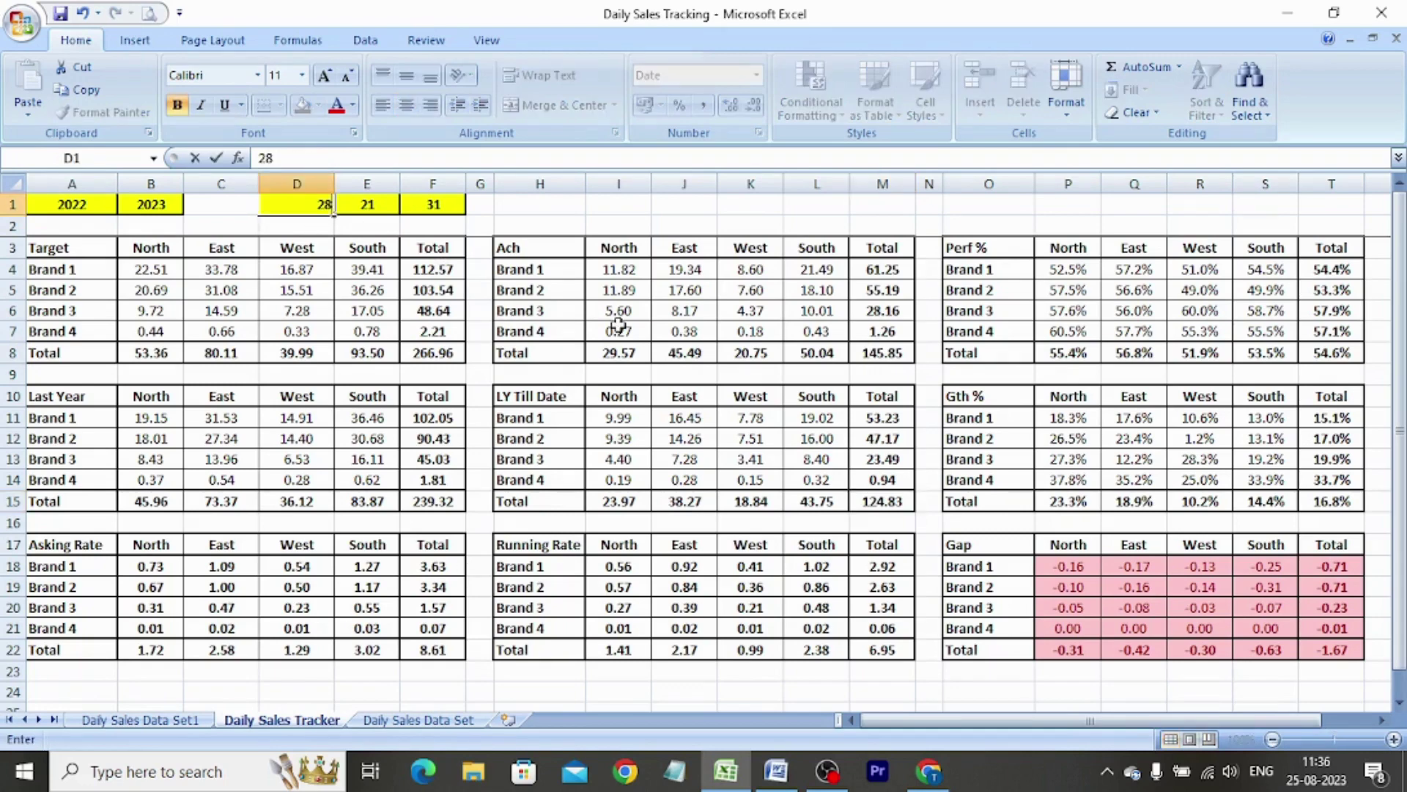
key("ctrl+Page_Down")
key("Down")
Mark the first empty row below the data, then copy Book2's sales rows A2:G385
key("ctrl+Down")
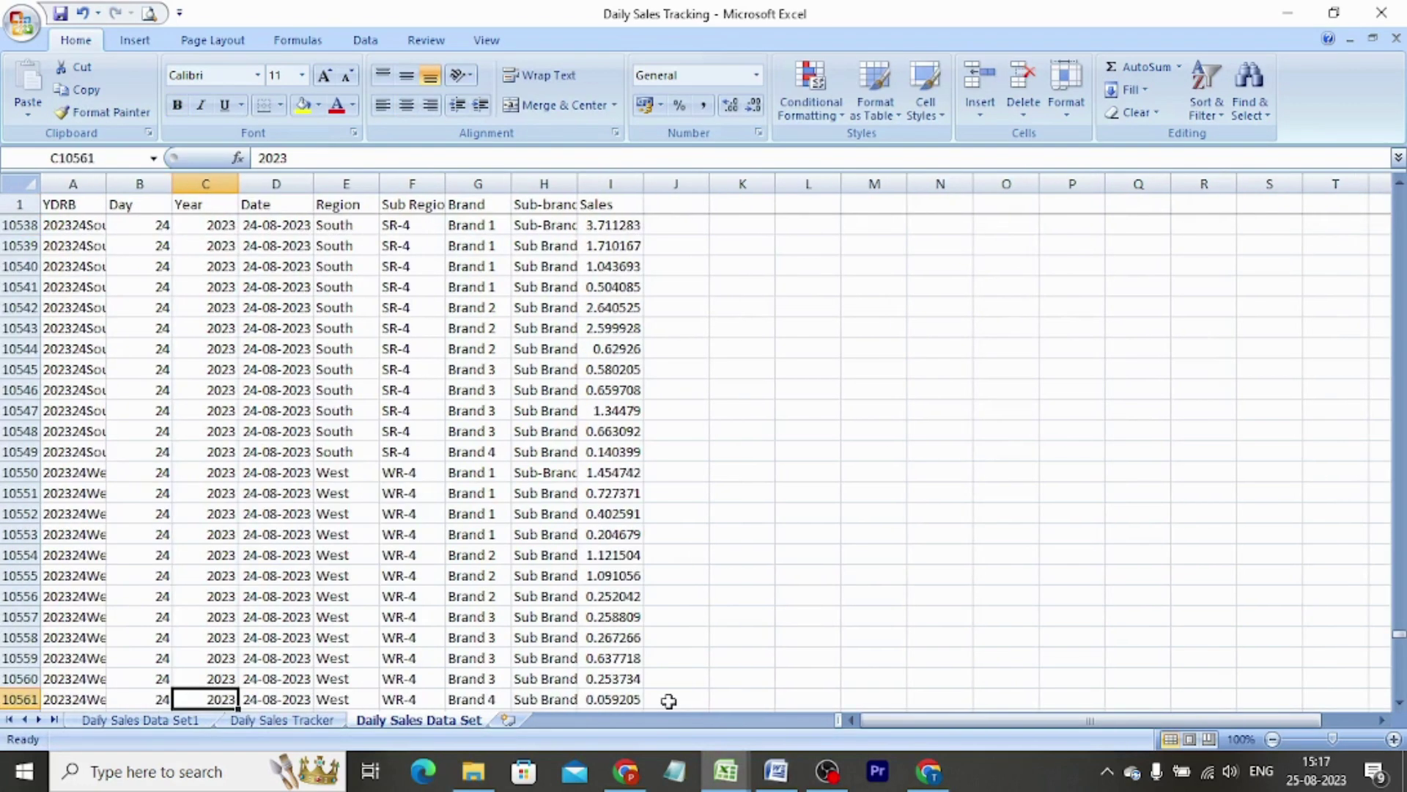
key("Down")
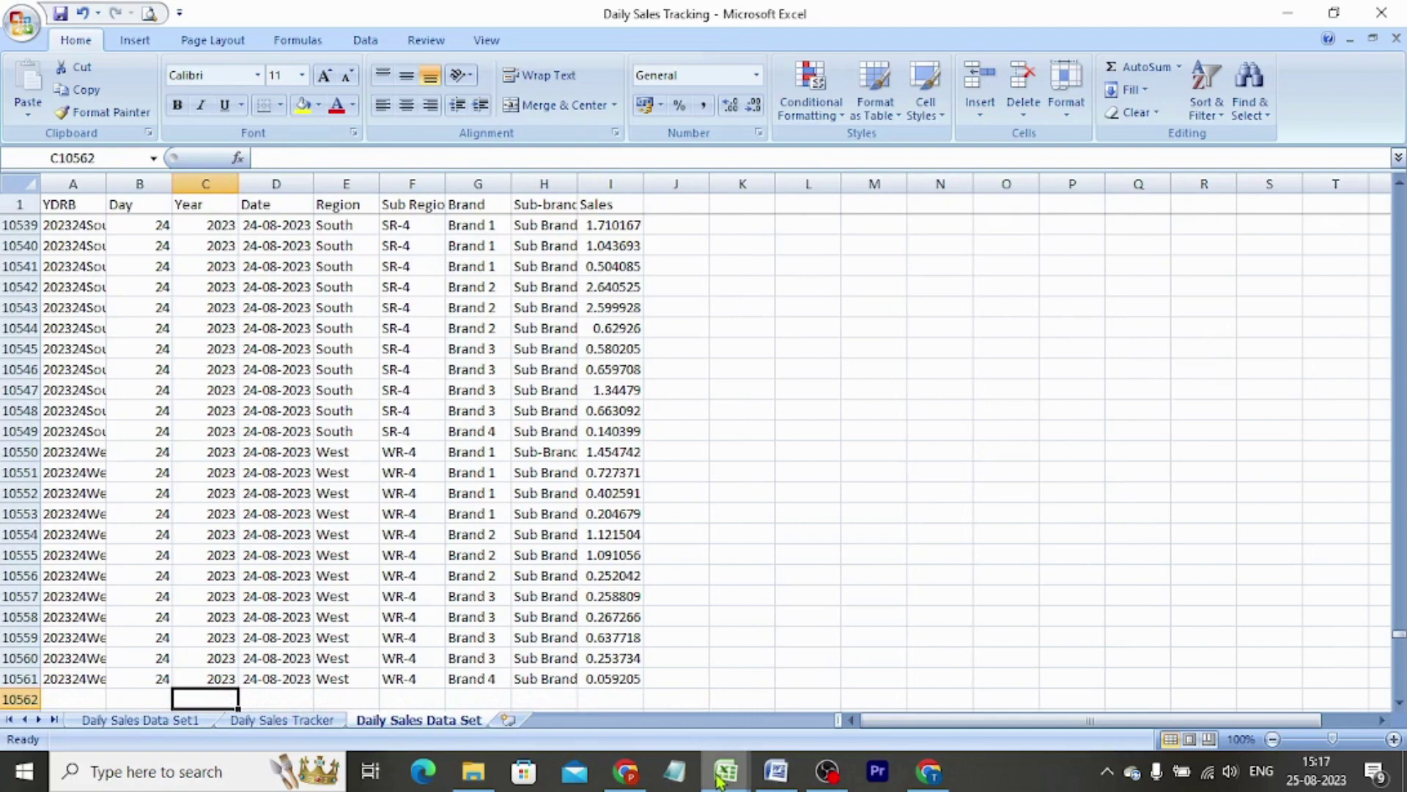
mouse_move(722, 768)
left_click(799, 683)
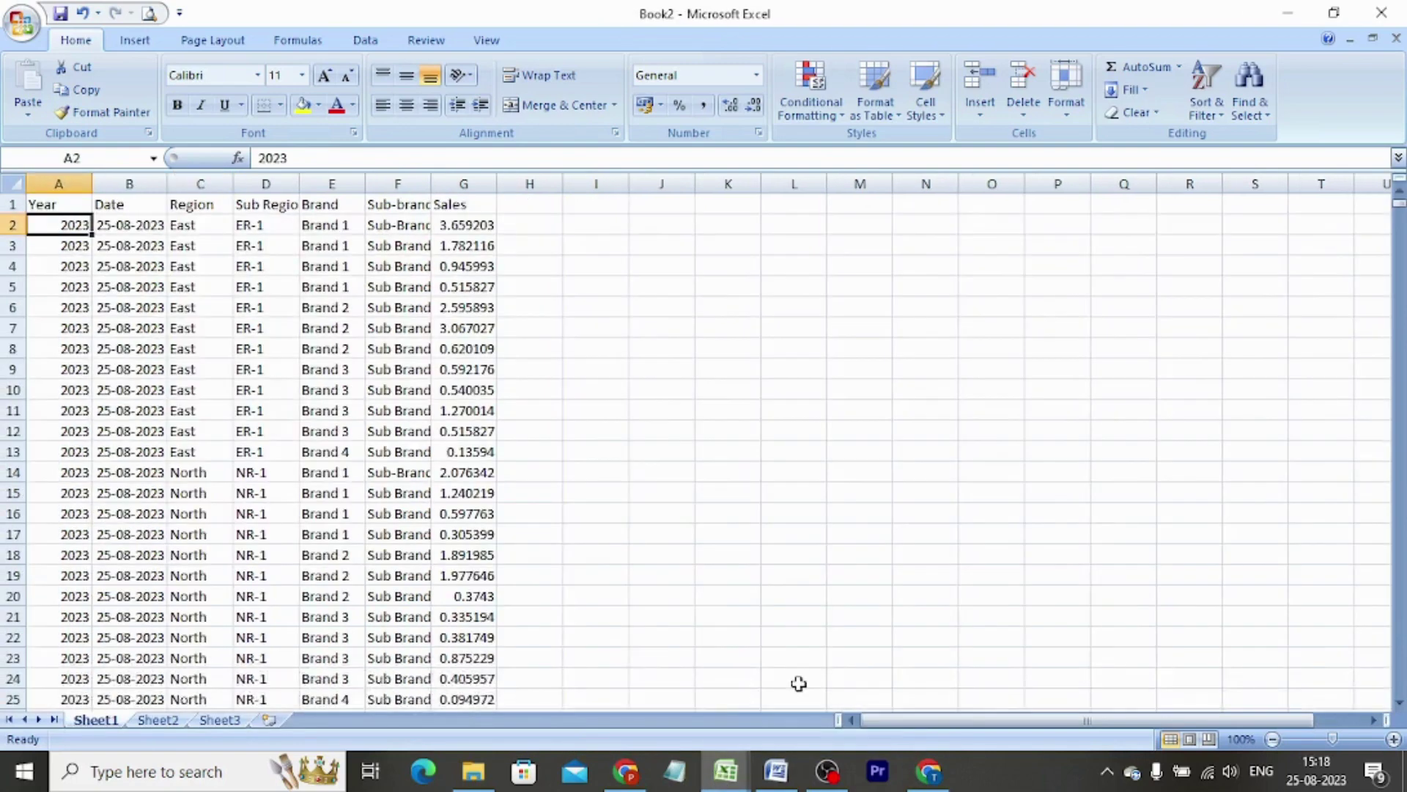
key("ctrl+shift+Right")
key("ctrl+shift+Down")
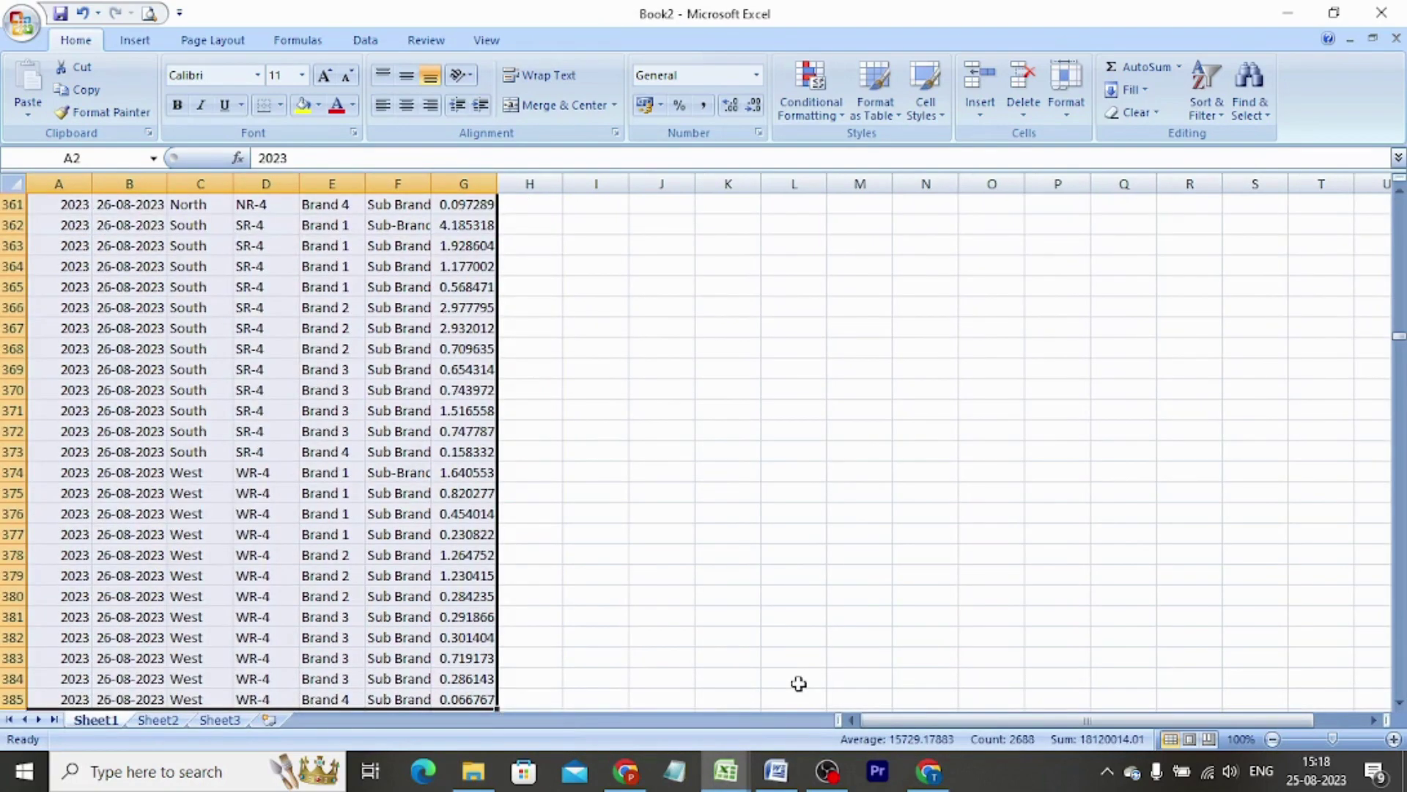
key("ctrl+c")
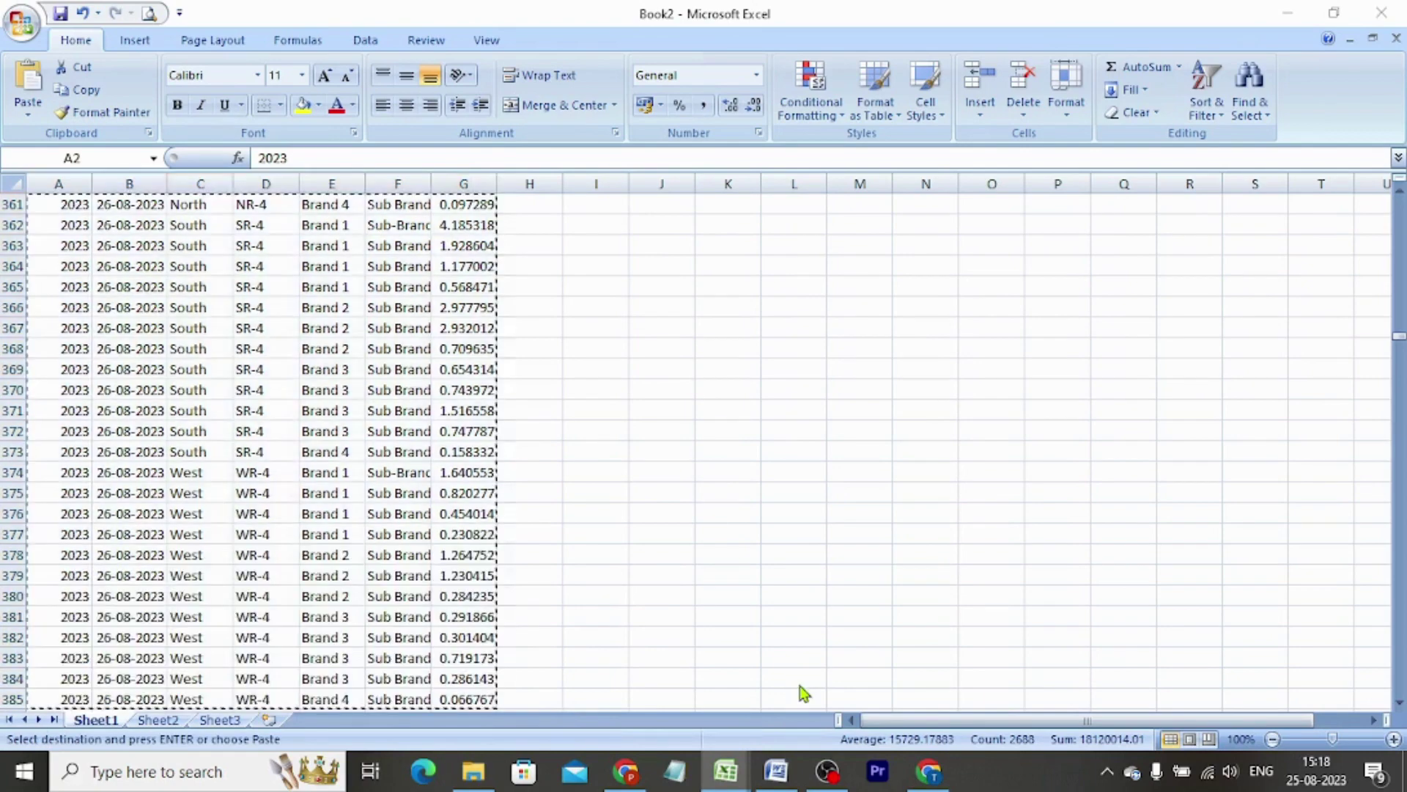
key("alt+Tab")
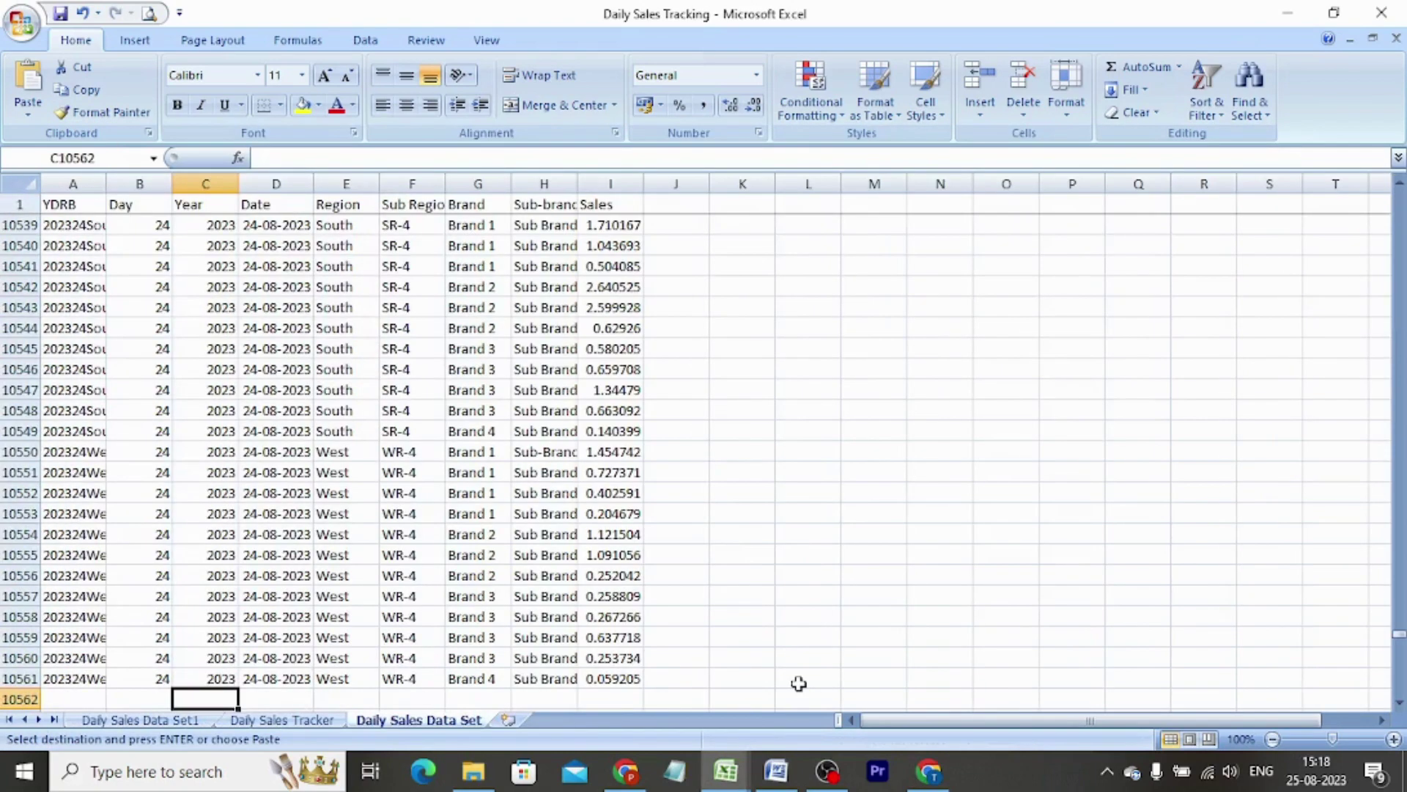